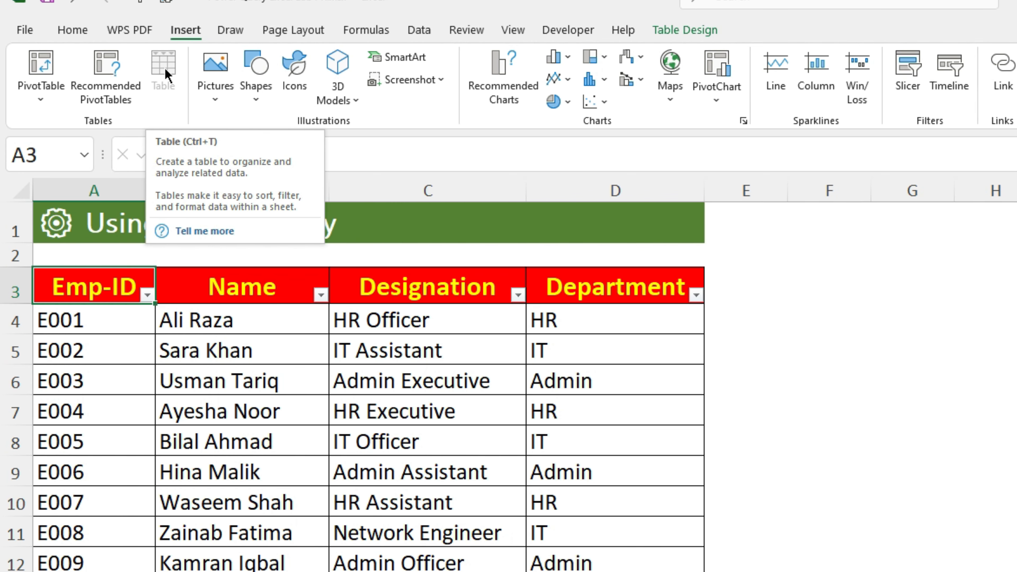
# - Load the employee table from the sheet into the Power Query Editor and check the Department column's filter values
pyautogui.click(293, 426)
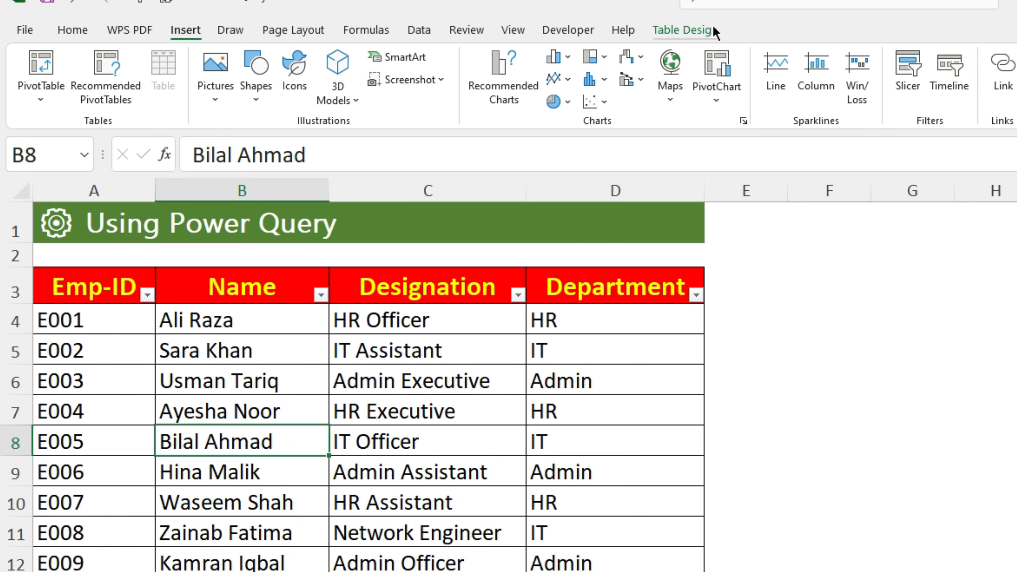
pyautogui.click(691, 34)
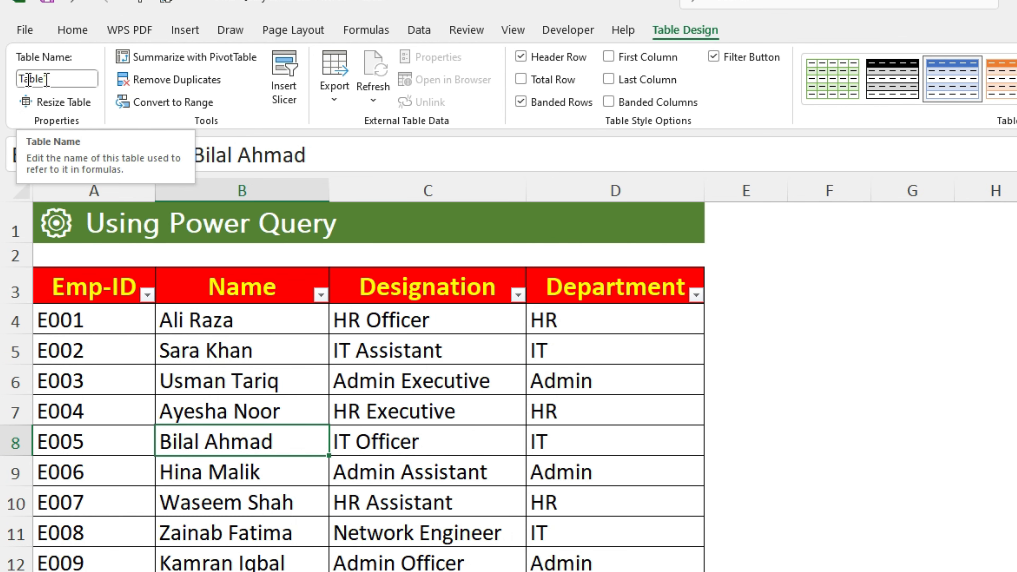
pyautogui.click(182, 321)
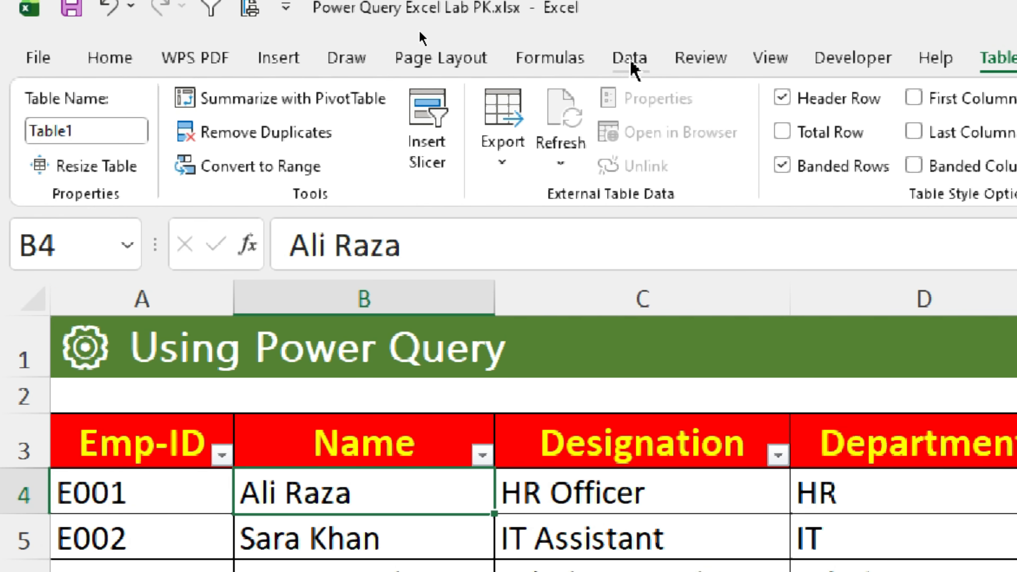
pyautogui.click(420, 31)
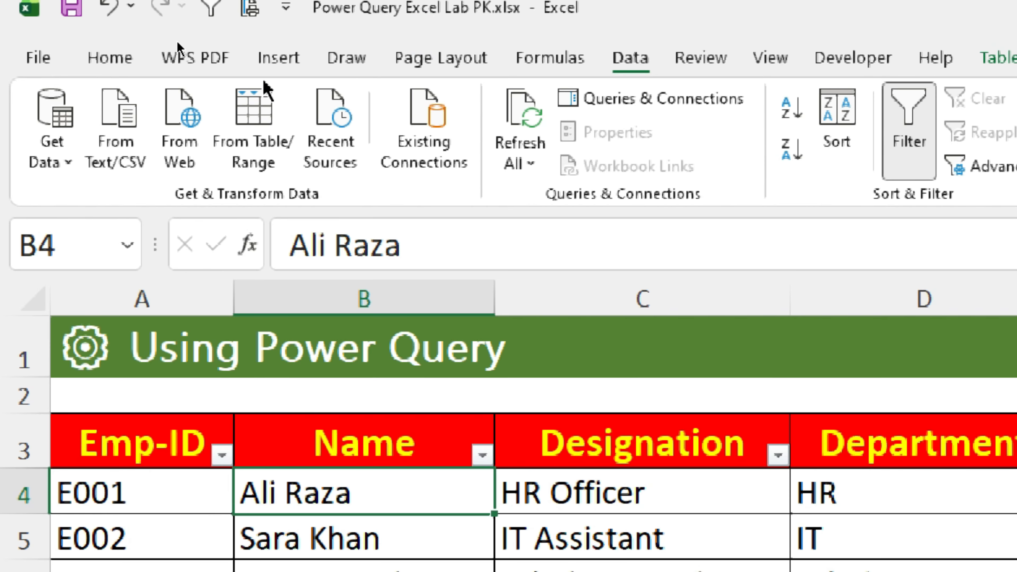
pyautogui.click(257, 110)
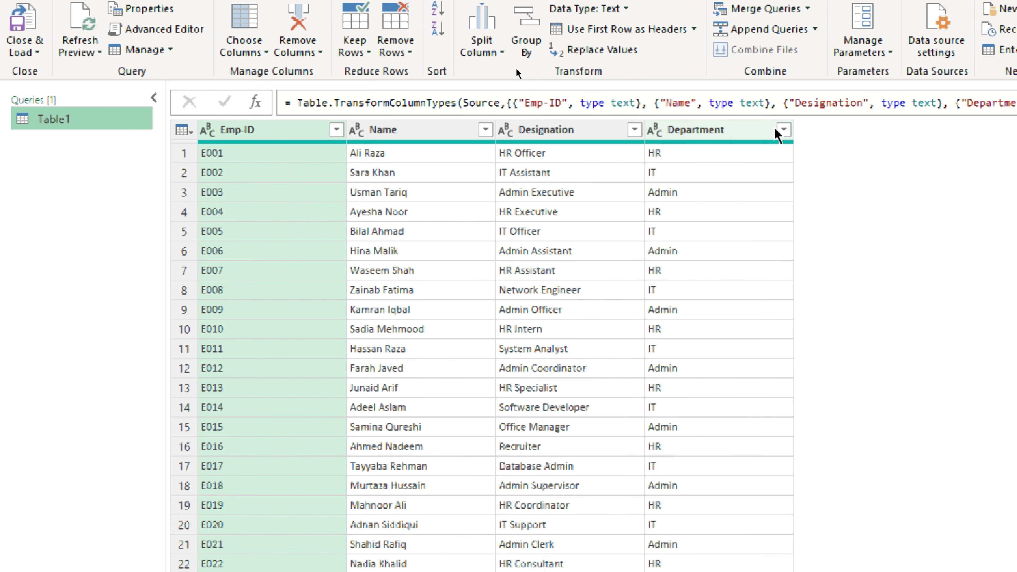
pyautogui.click(783, 129)
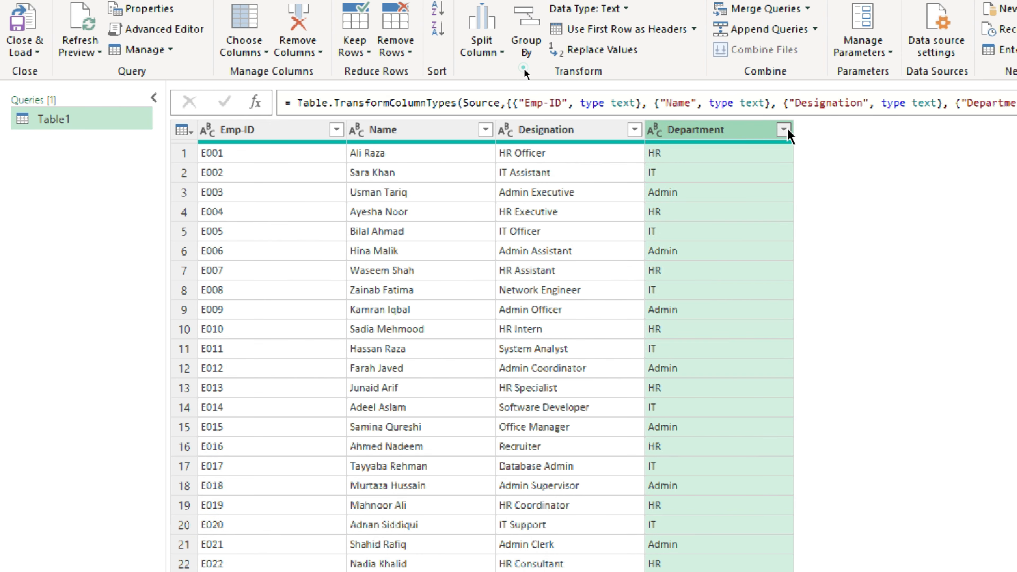
pyautogui.click(752, 428)
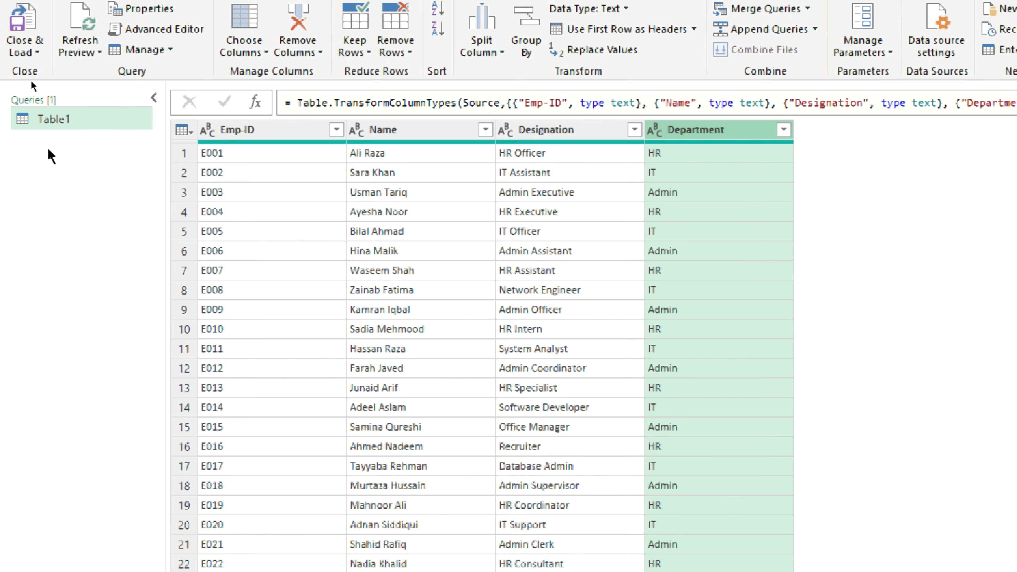
# - Duplicate the Table1 query, and duplicate that copy, to make three identical queries
pyautogui.click(62, 125)
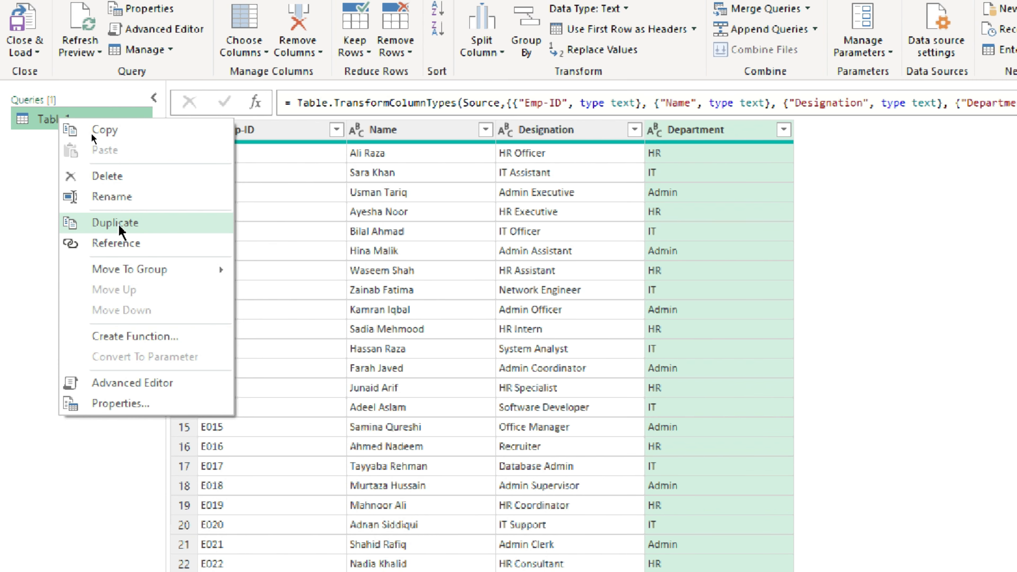
pyautogui.click(120, 224)
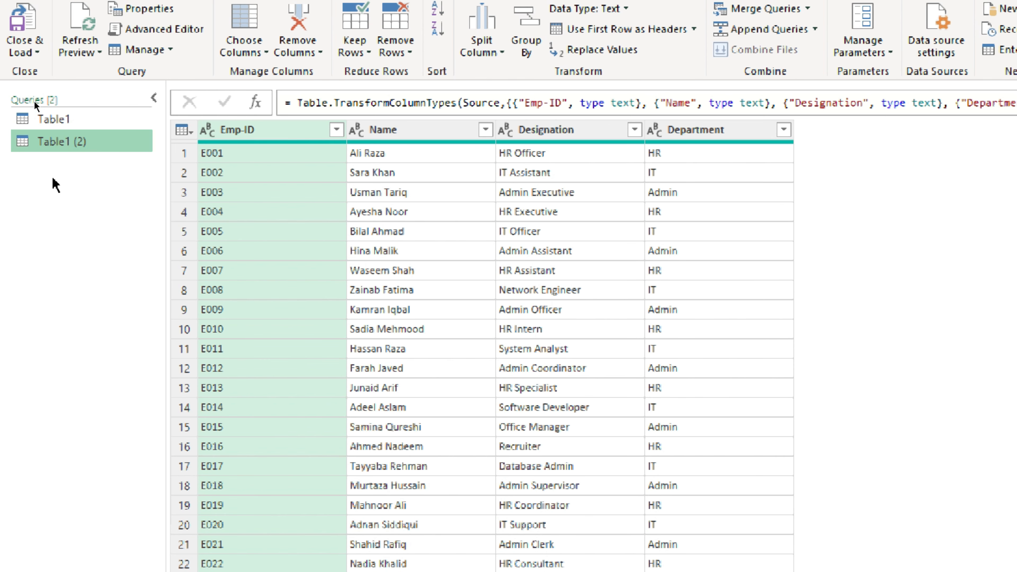
pyautogui.rightClick(56, 144)
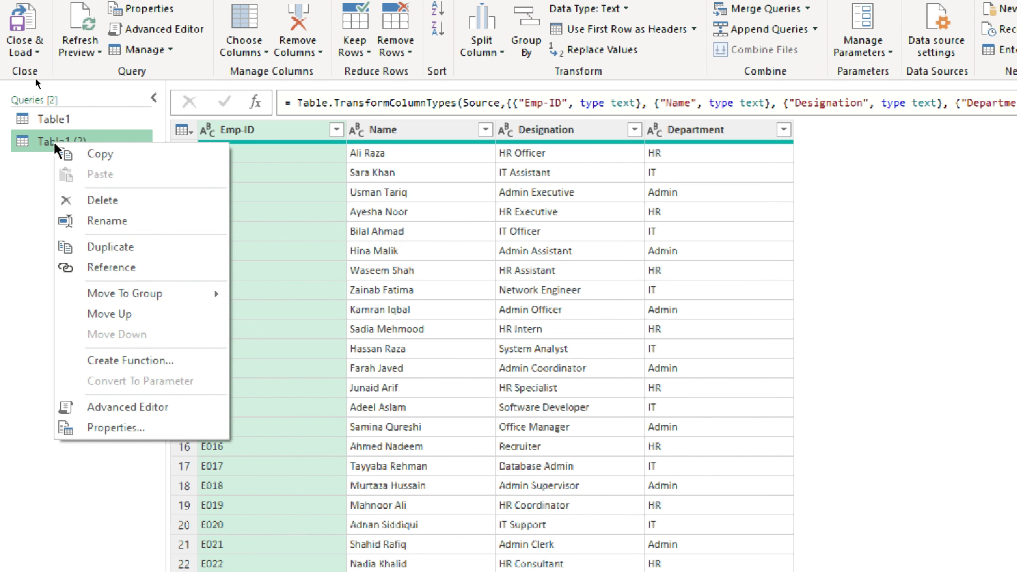
pyautogui.click(112, 247)
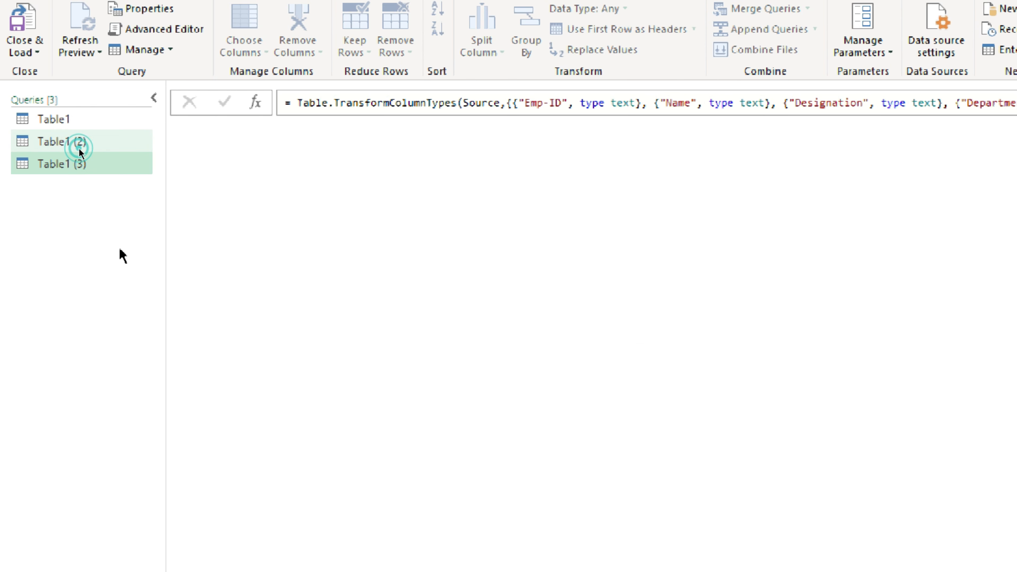
# - Rename Table1 as HR, Table1 (2) as IT and Table1 (3) as Admin
pyautogui.click(39, 116)
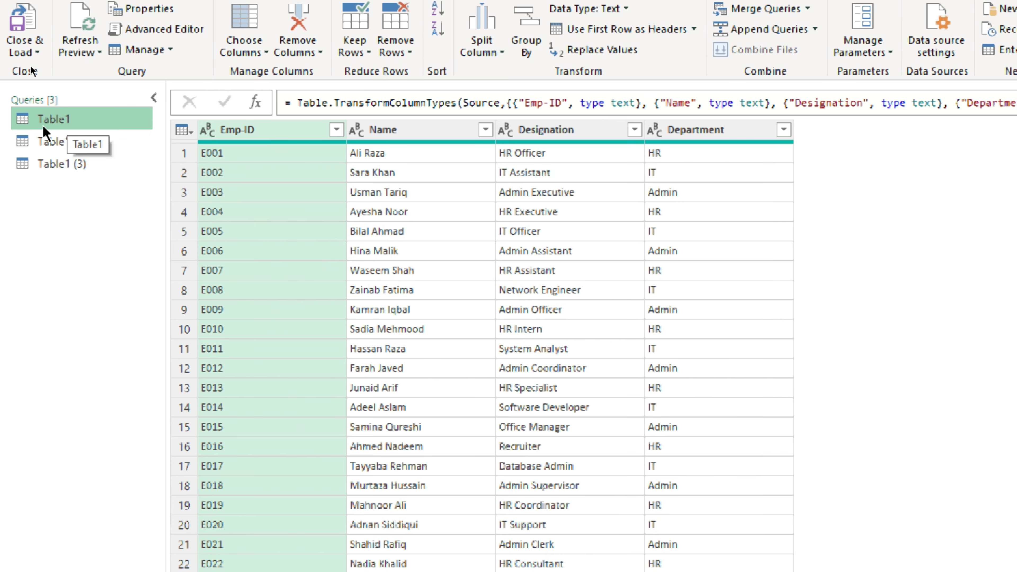
pyautogui.rightClick(59, 121)
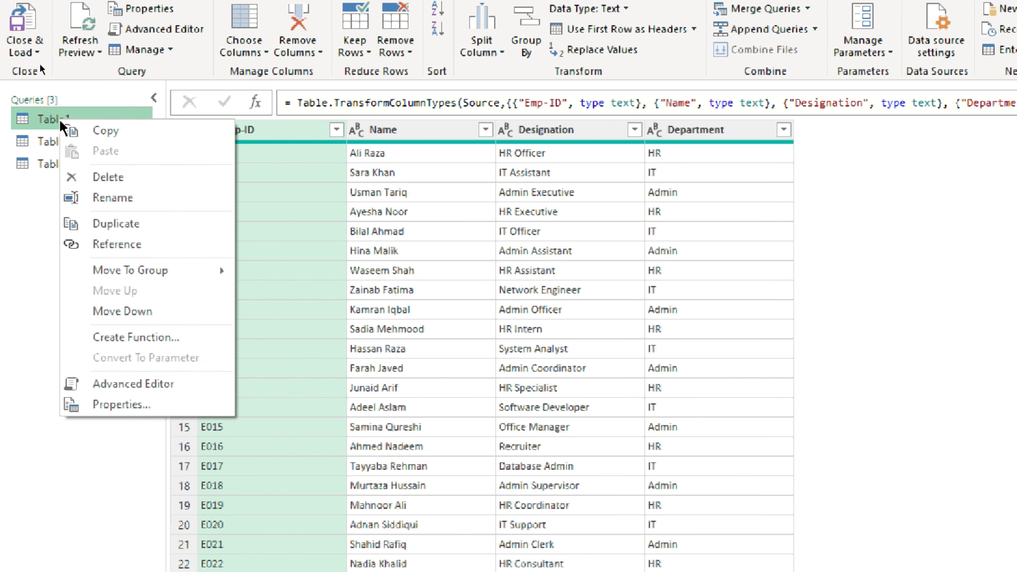
pyautogui.click(107, 205)
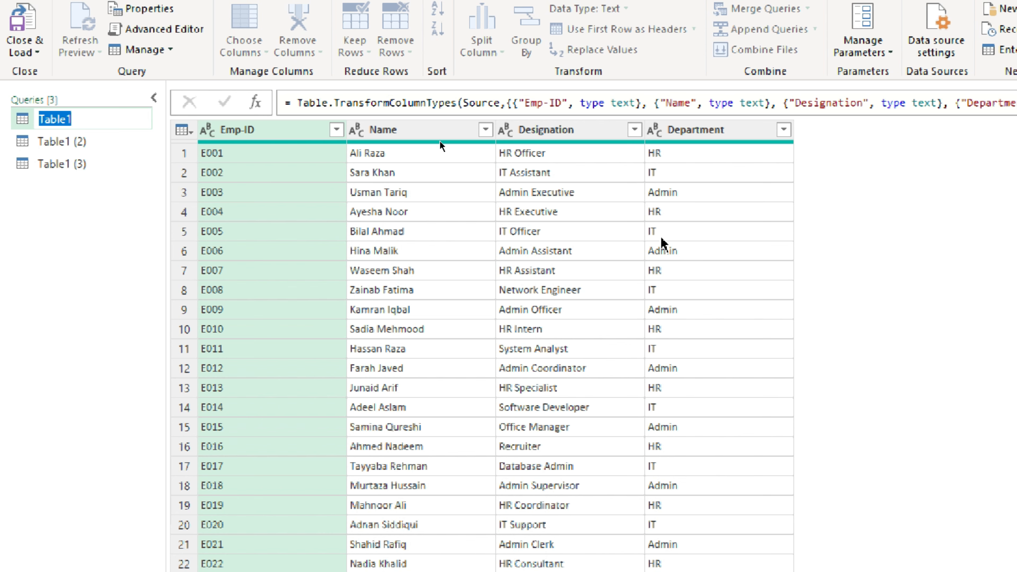
pyautogui.write('HR')
pyautogui.doubleClick(64, 142)
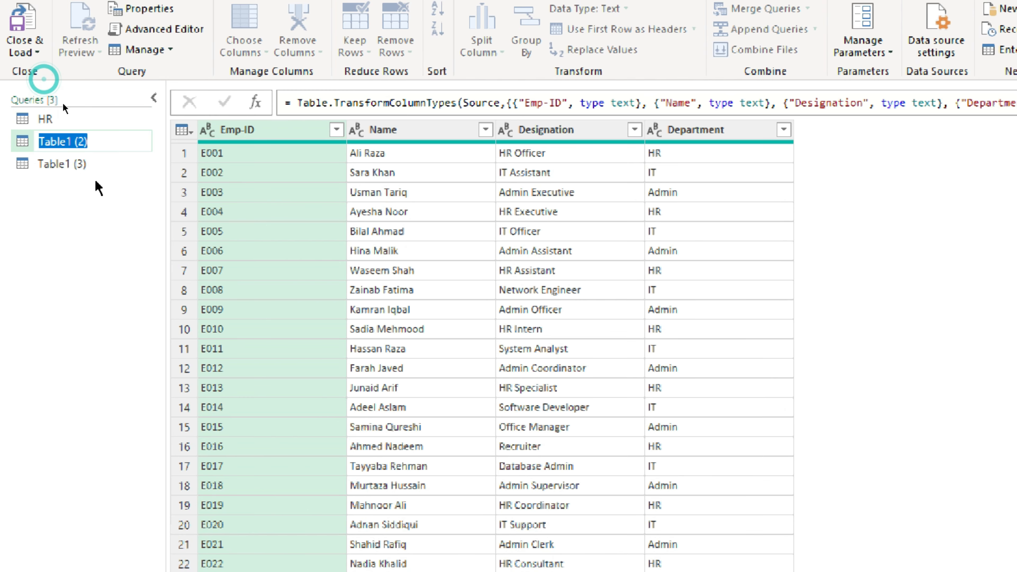
pyautogui.write('IT')
pyautogui.press('Return')
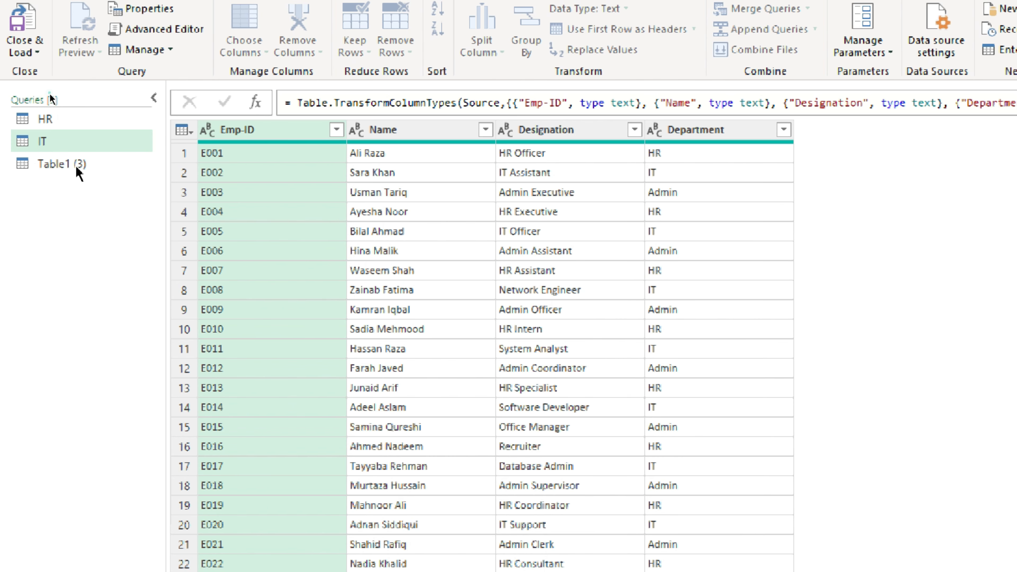
pyautogui.doubleClick(76, 165)
pyautogui.write('A')
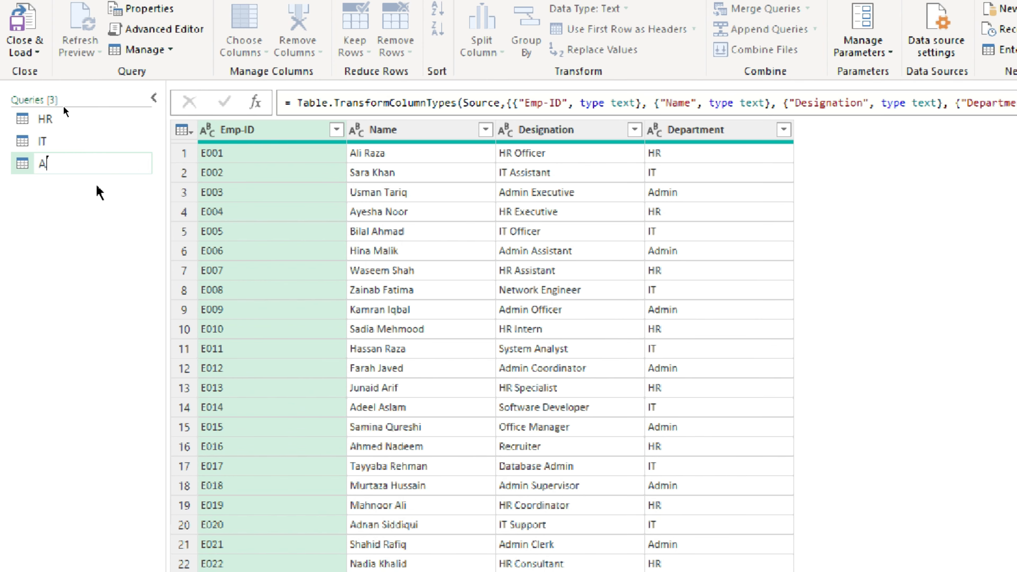
pyautogui.write('dmin')
pyautogui.press('Return')
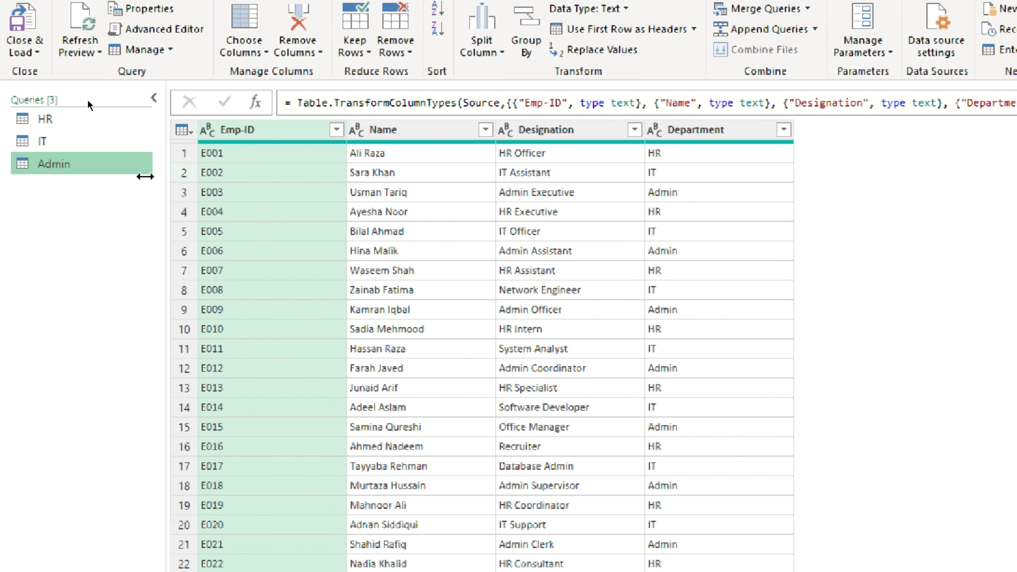
# - Filter the HR query's Department column to keep only HR rows
pyautogui.click(44, 121)
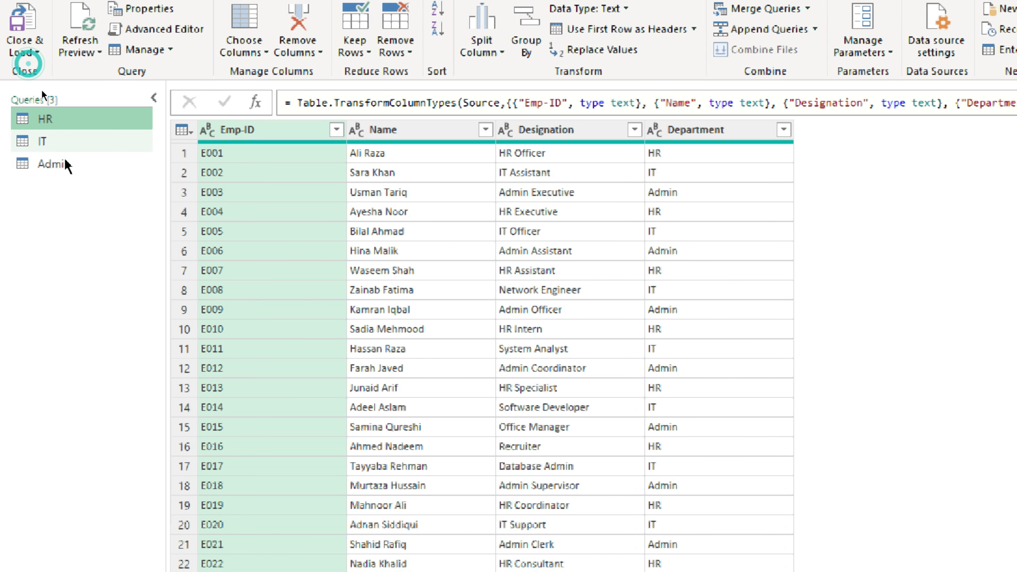
pyautogui.click(783, 130)
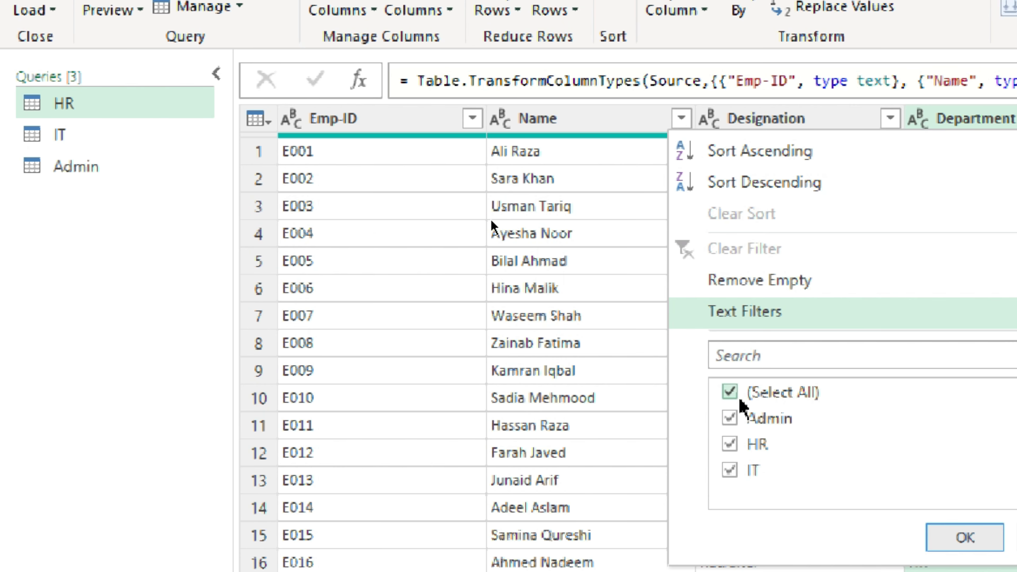
pyautogui.click(736, 393)
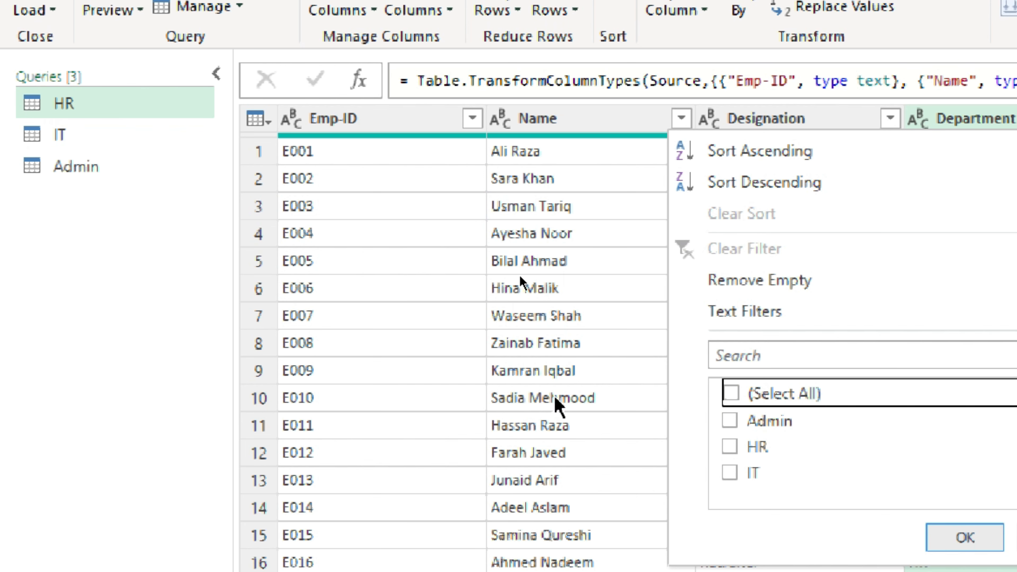
pyautogui.click(730, 445)
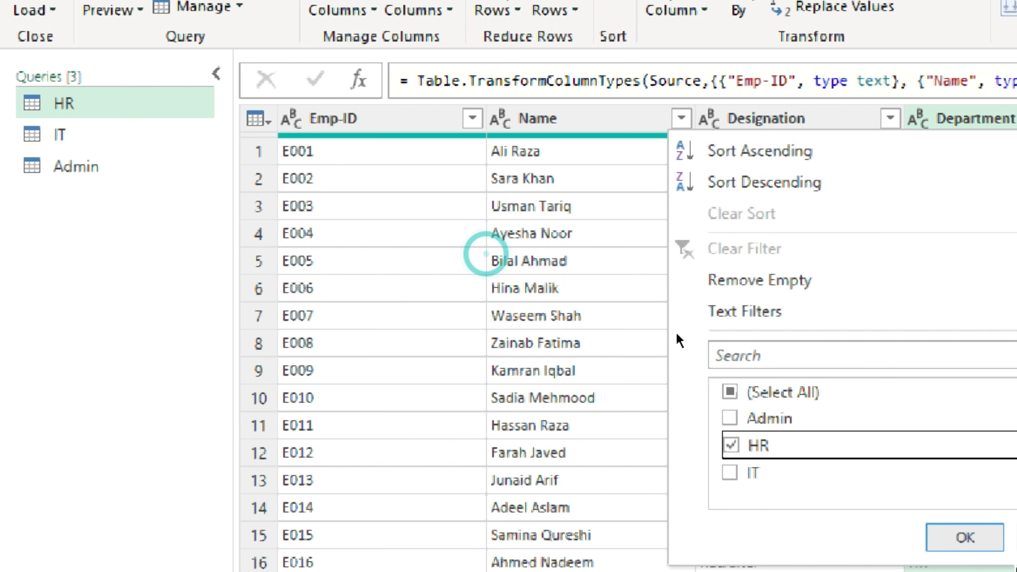
pyautogui.click(989, 540)
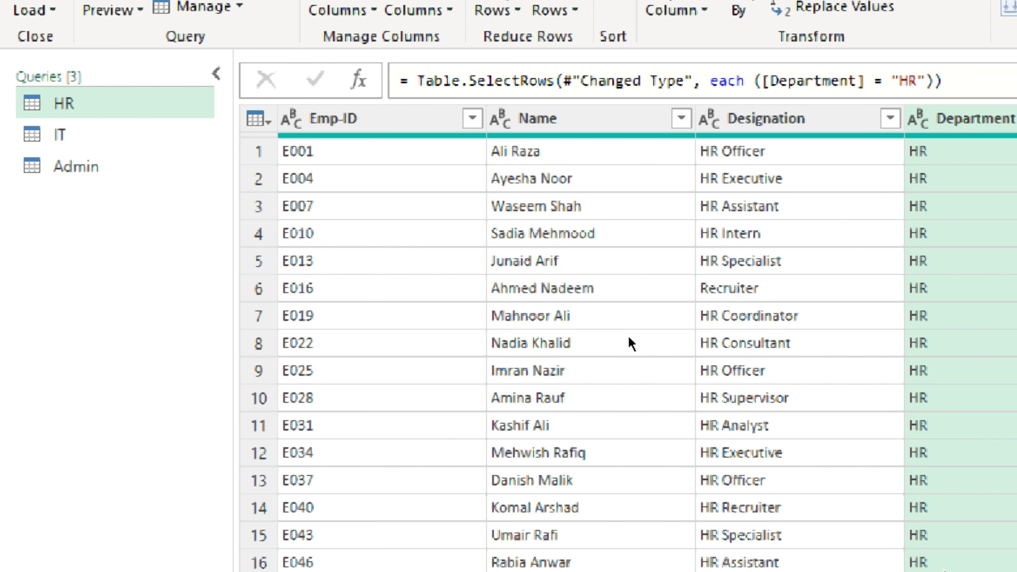
# - Filter the IT query's Department column to keep only IT rows
pyautogui.click(68, 138)
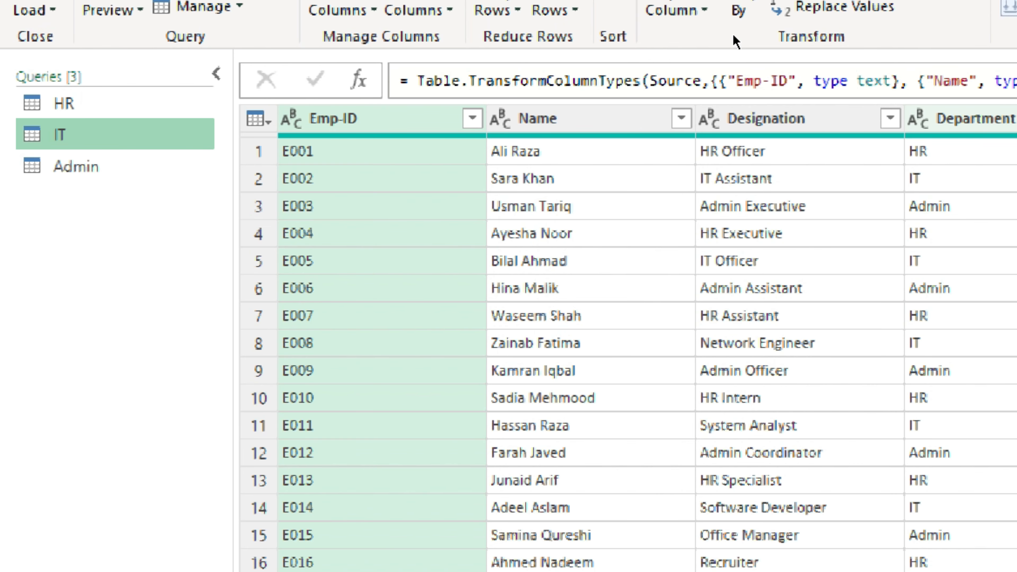
pyautogui.click(733, 34)
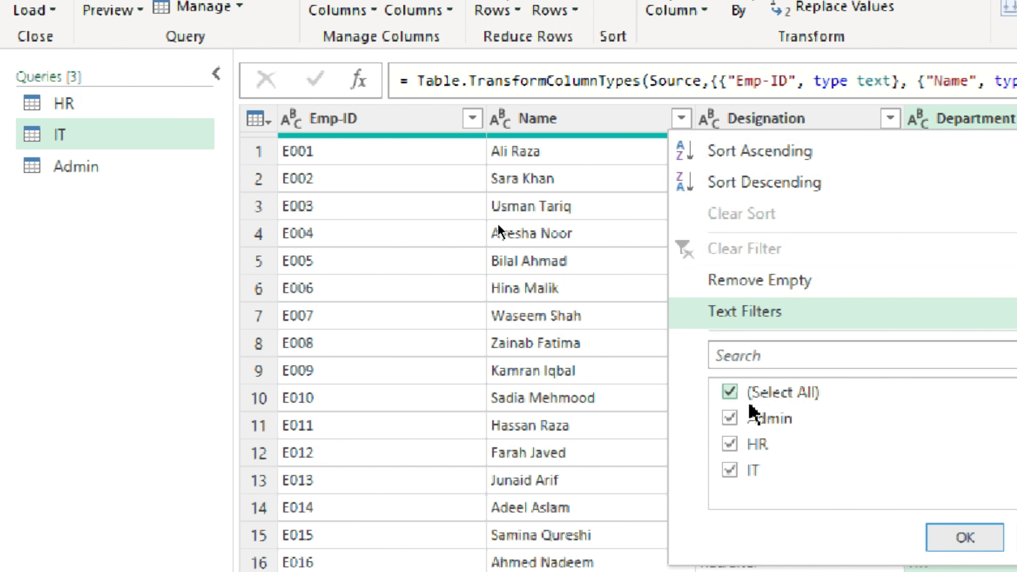
pyautogui.click(729, 392)
pyautogui.click(730, 471)
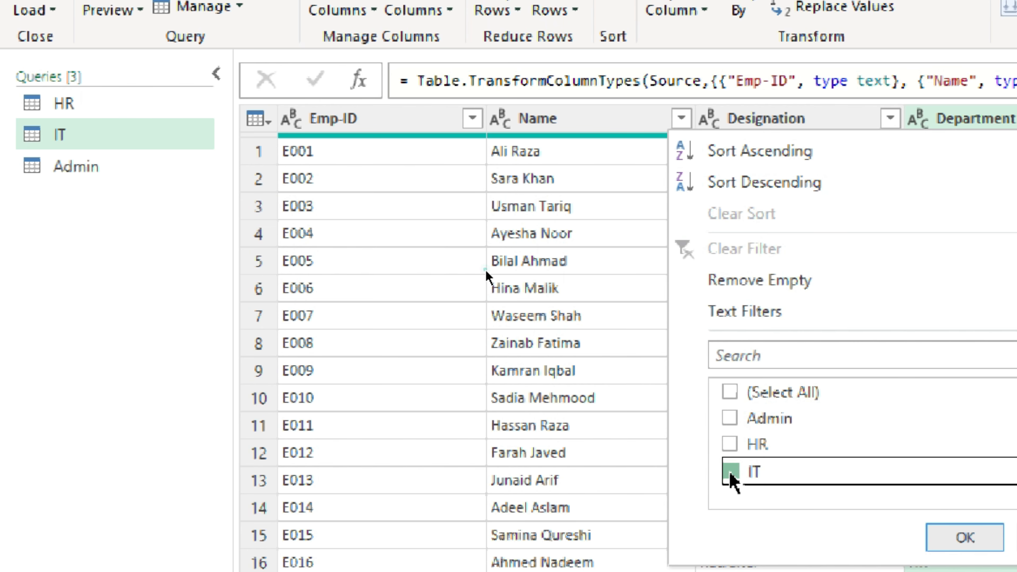
pyautogui.click(963, 538)
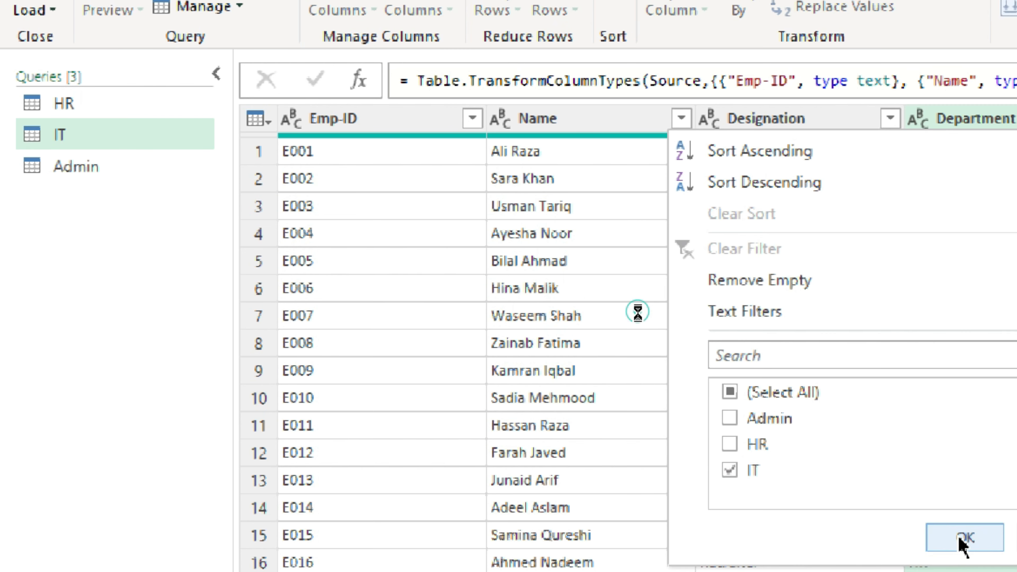
# - Filter the Admin query's Department column to keep only Admin rows
pyautogui.click(60, 166)
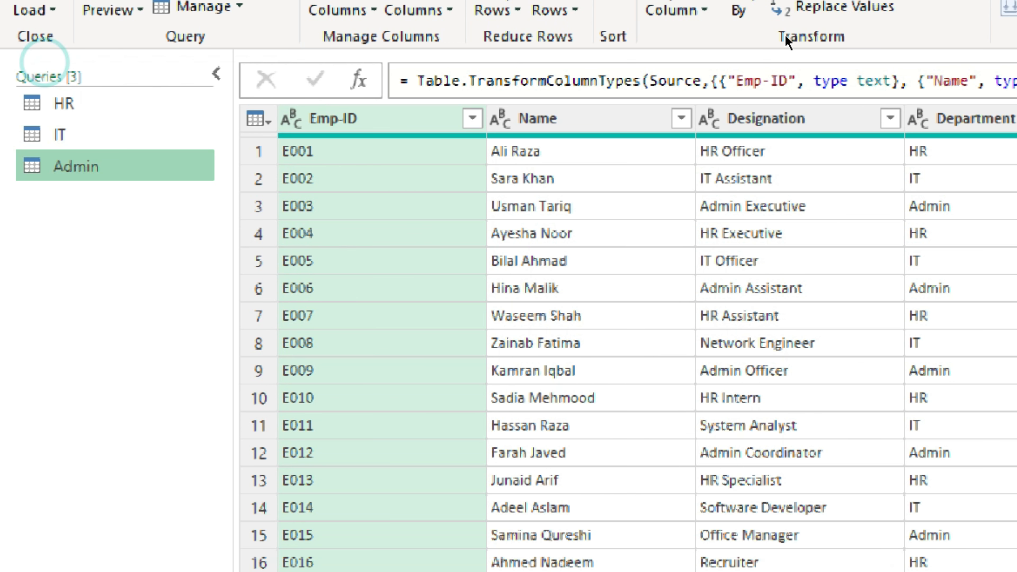
pyautogui.click(1016, 118)
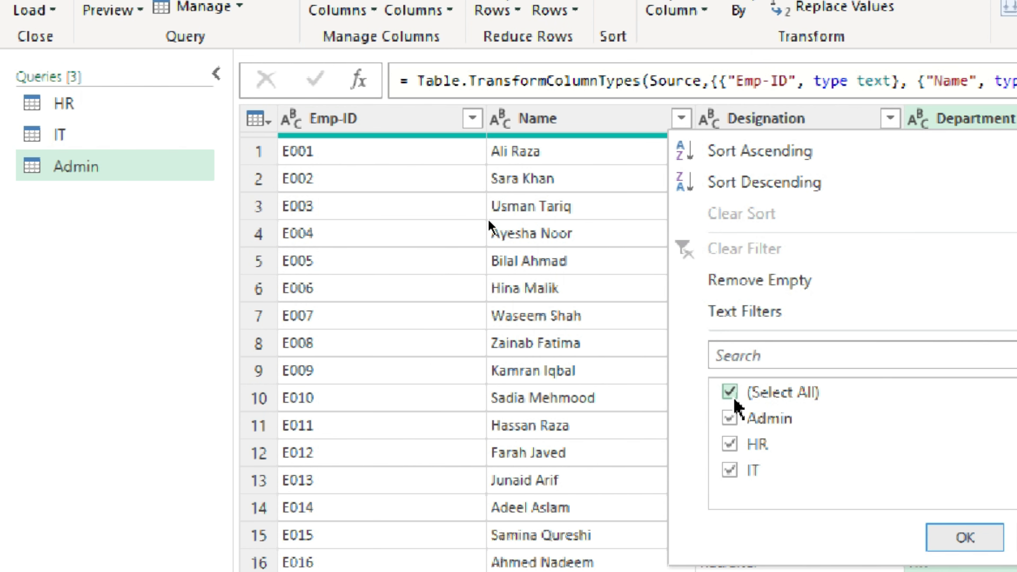
pyautogui.click(729, 392)
pyautogui.click(730, 419)
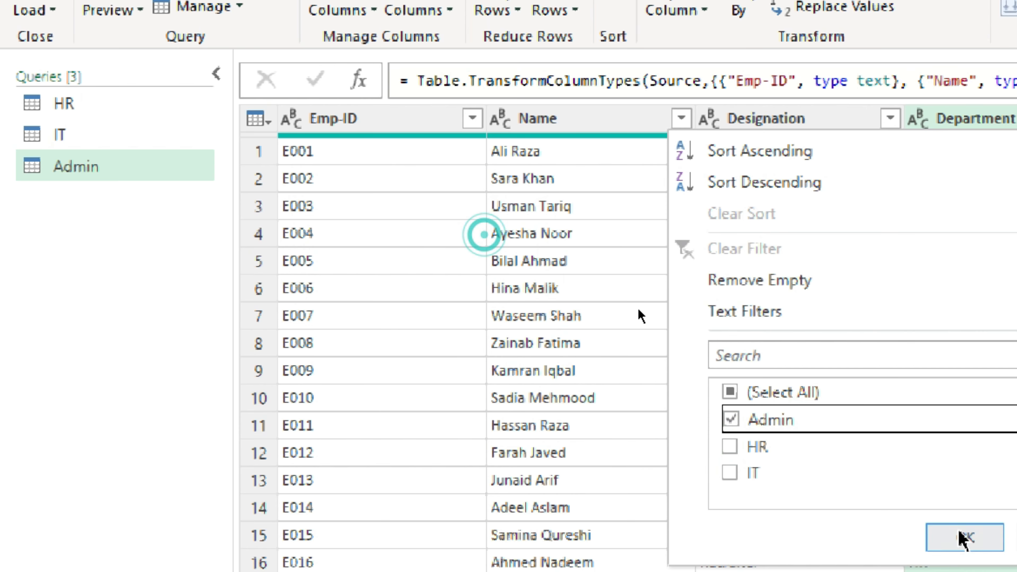
pyautogui.click(963, 537)
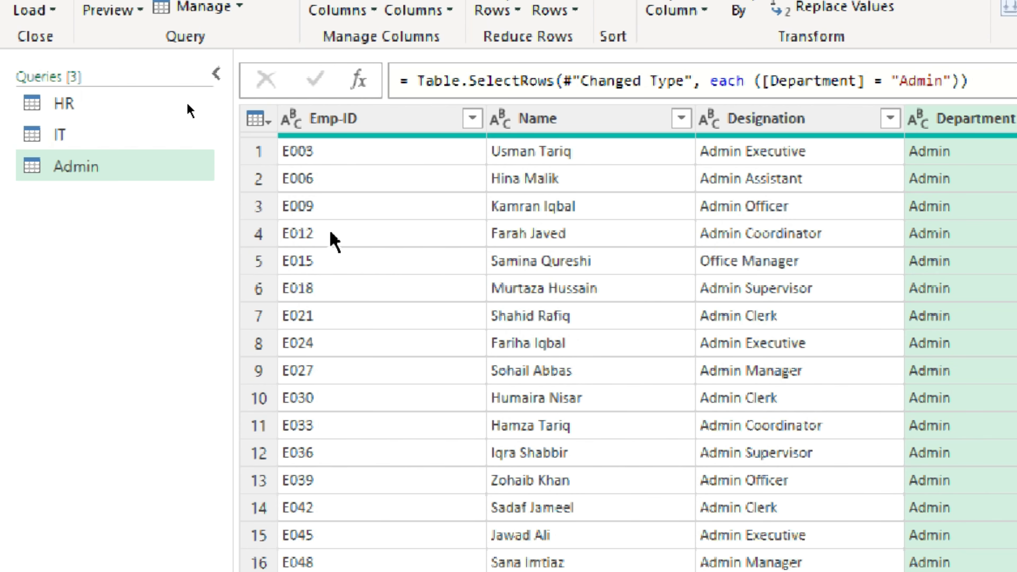
# - Review the filtered rows of the HR, IT and Admin queries one after another
pyautogui.click(60, 105)
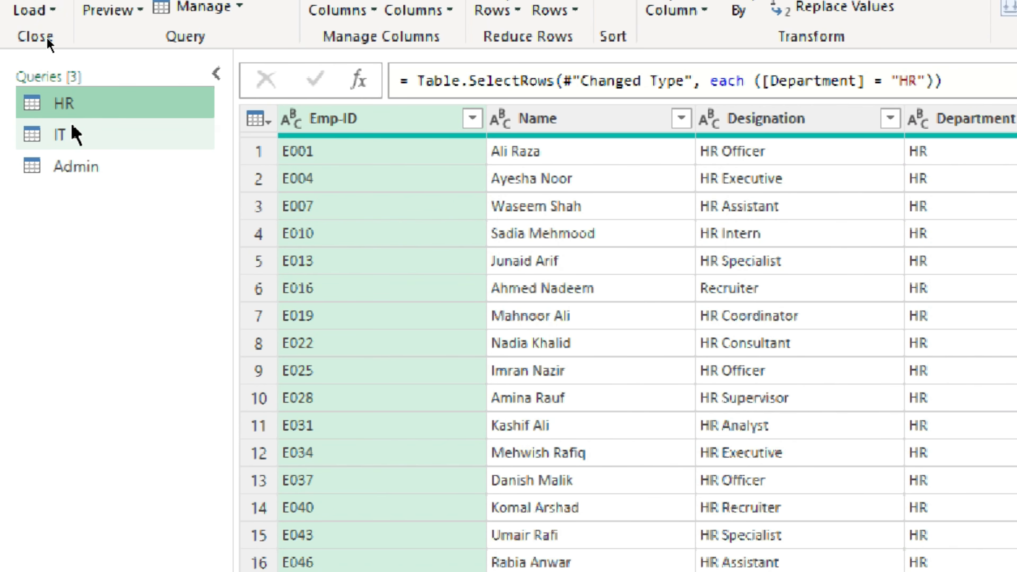
pyautogui.click(76, 134)
pyautogui.click(78, 167)
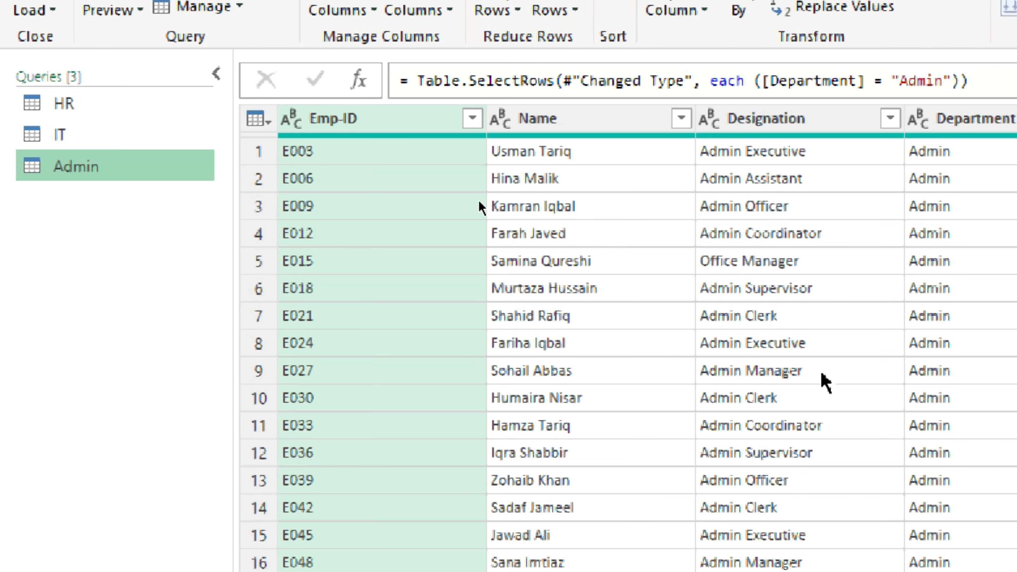
pyautogui.click(103, 108)
pyautogui.click(75, 136)
pyautogui.click(92, 170)
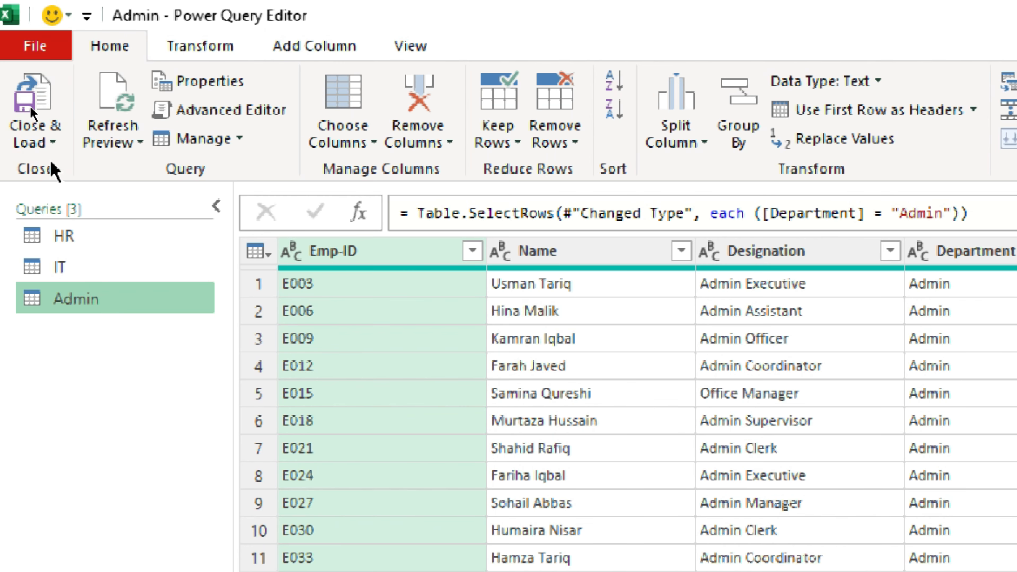
# - Close Power Query, load the HR, IT and Admin queries into worksheets, and look over the IT and HR sheets
pyautogui.click(54, 142)
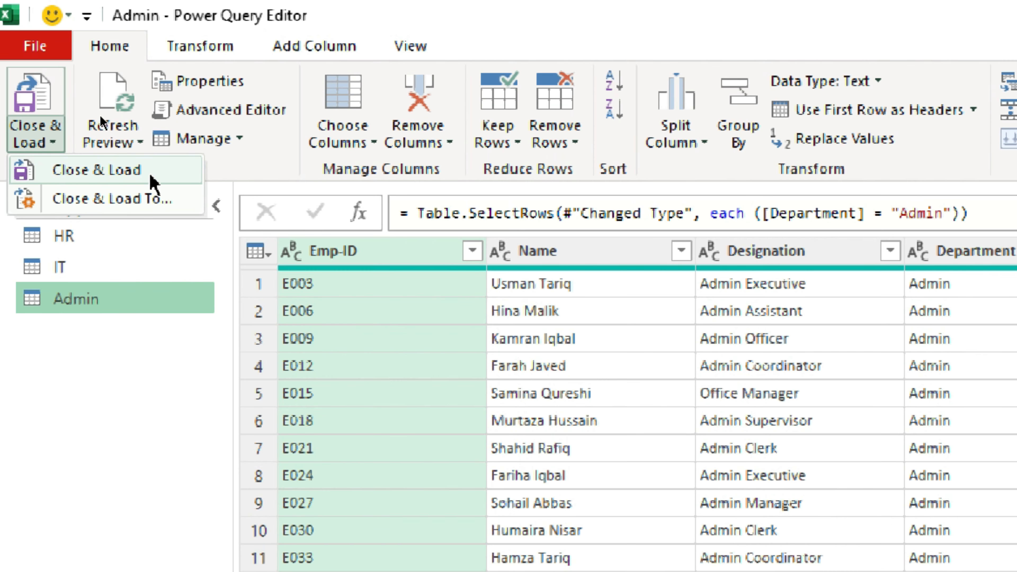
pyautogui.click(97, 172)
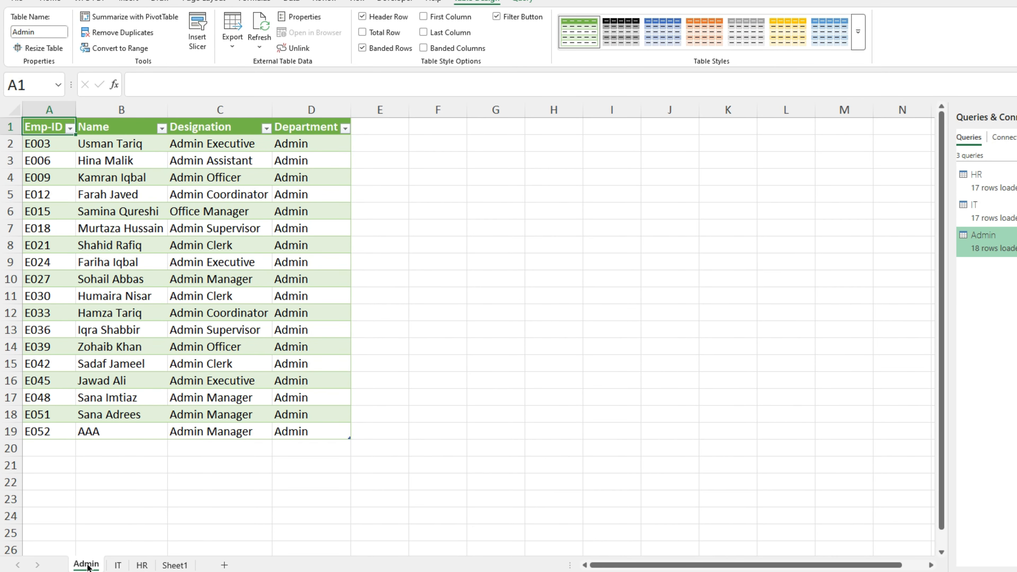
pyautogui.click(116, 566)
pyautogui.click(142, 565)
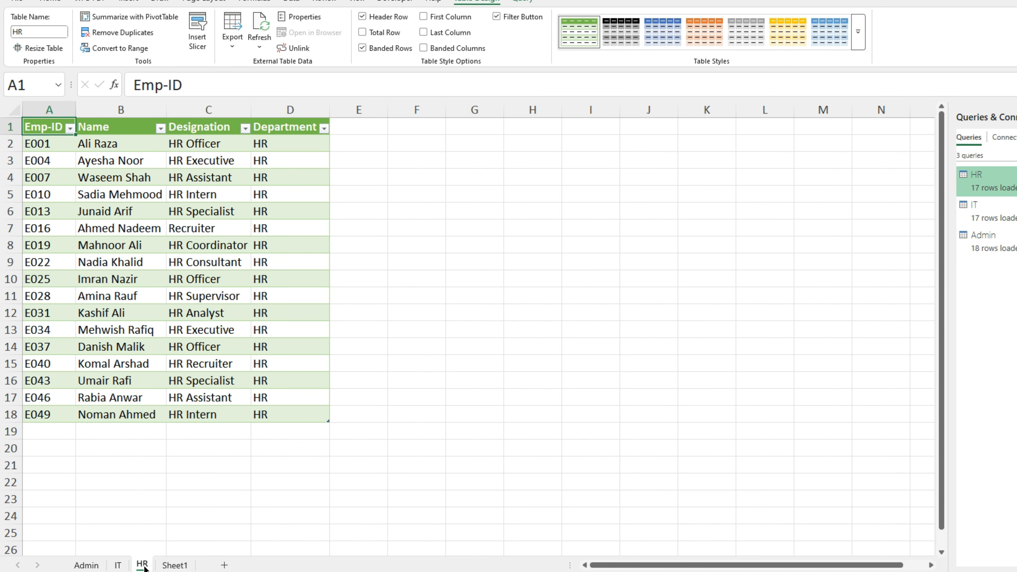
# - Compare the last employee record in Sheet1's source table with the rows on the Admin sheet
pyautogui.click(171, 566)
pyautogui.click(82, 347)
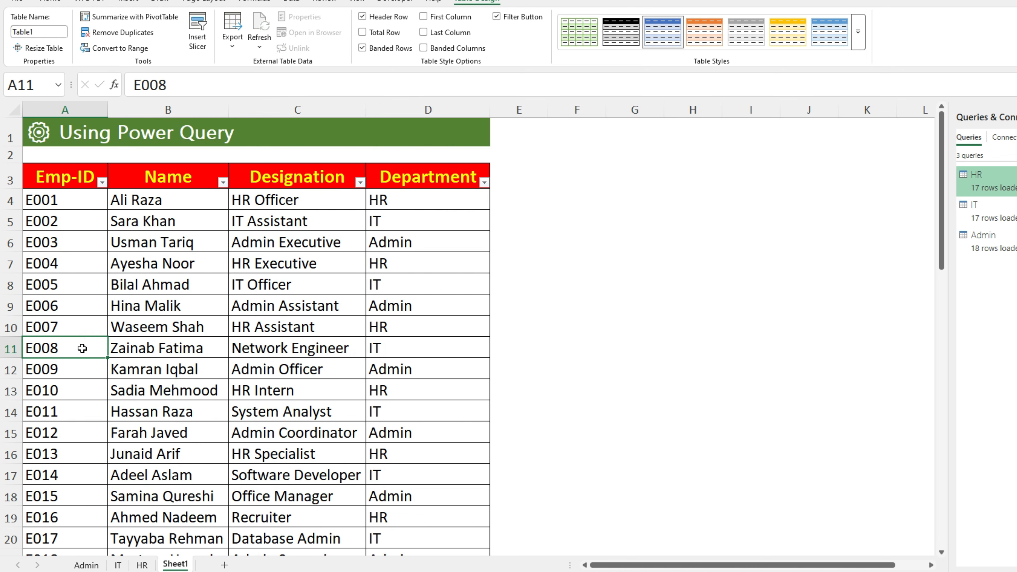
pyautogui.hotkey('ctrl', 'Down')
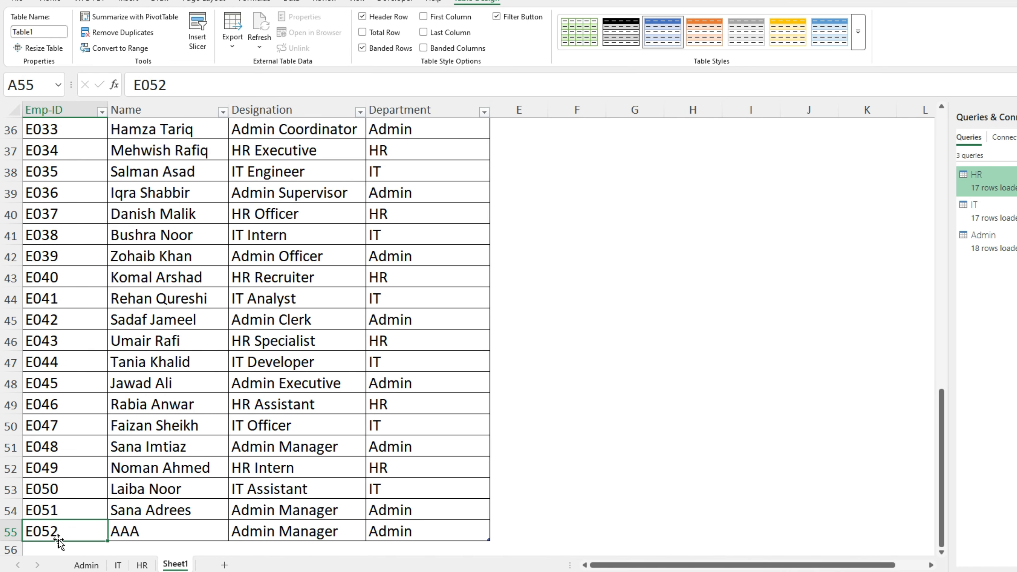
pyautogui.click(87, 565)
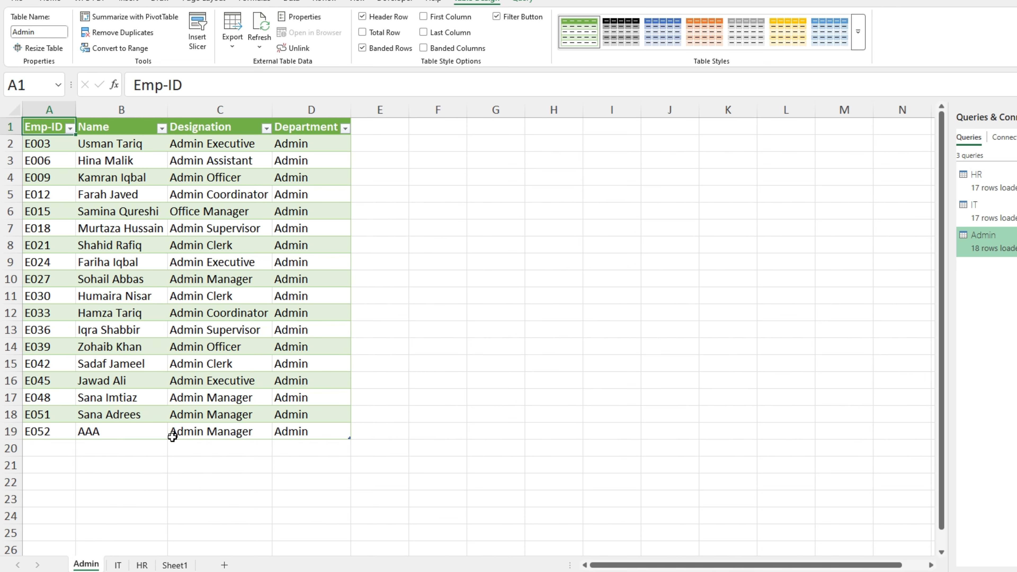
# - Set the department of the last employee record, cell D55 in Sheet1, to HR
pyautogui.click(175, 564)
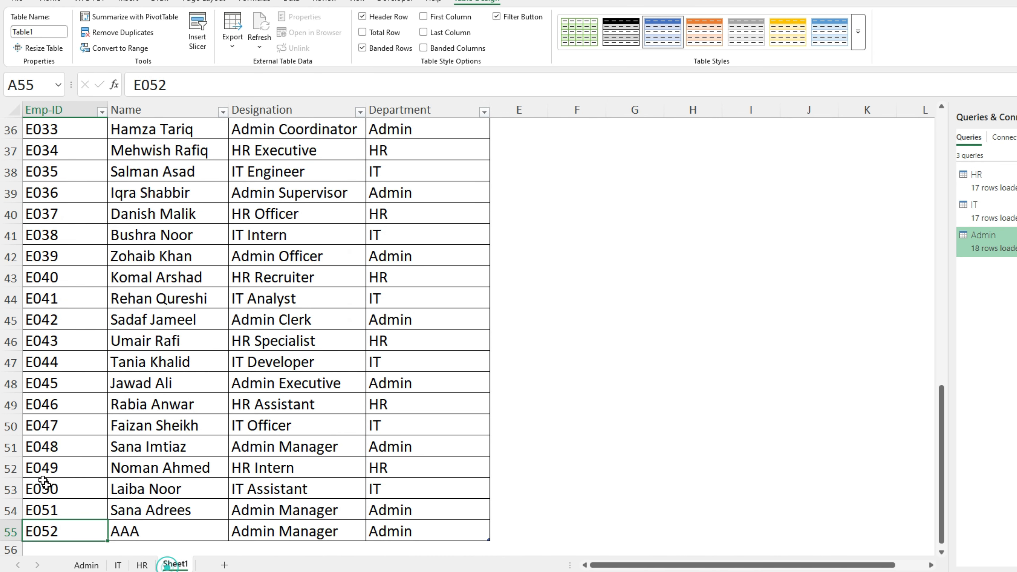
pyautogui.click(390, 532)
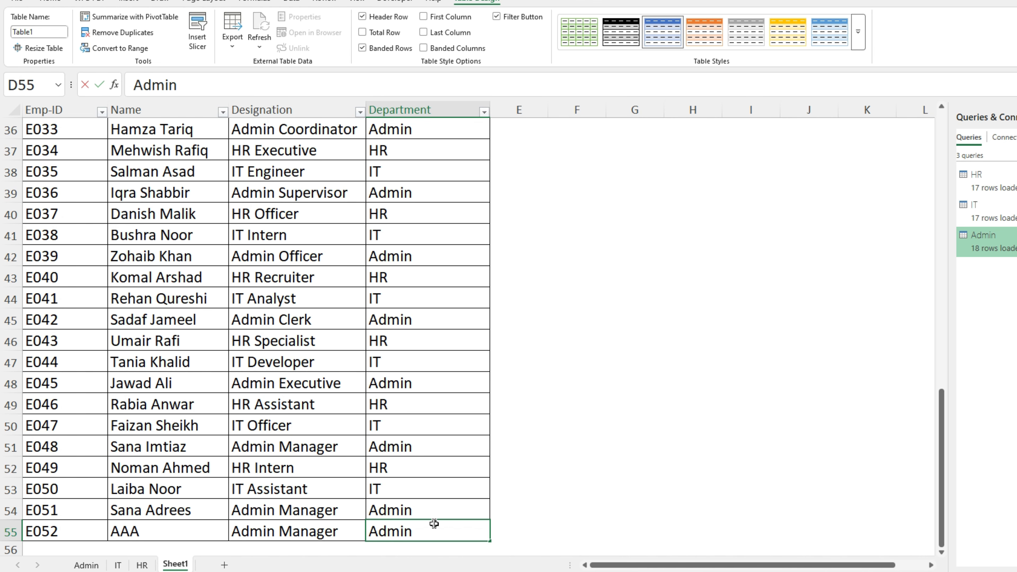
pyautogui.write('HR')
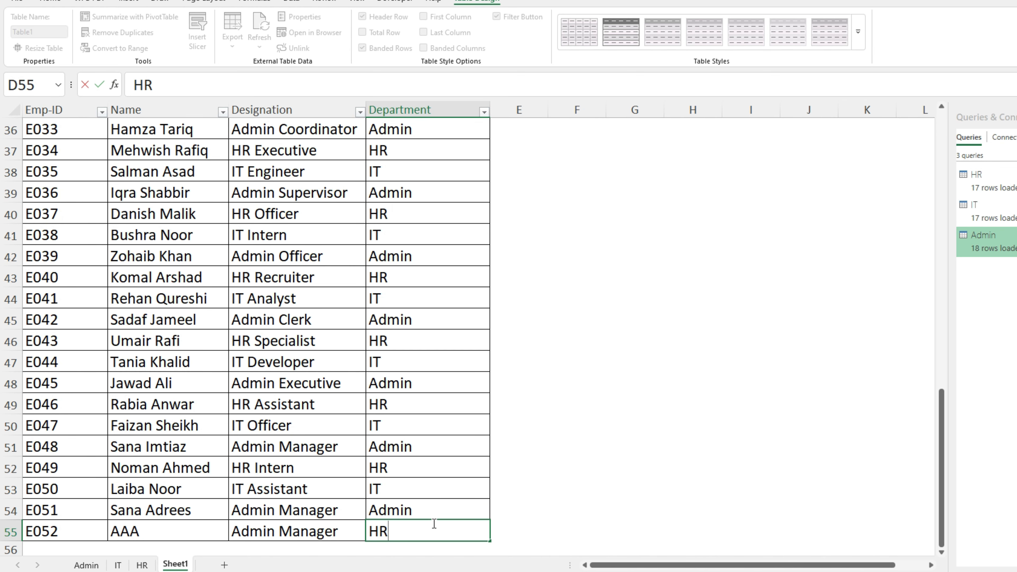
pyautogui.press('Return')
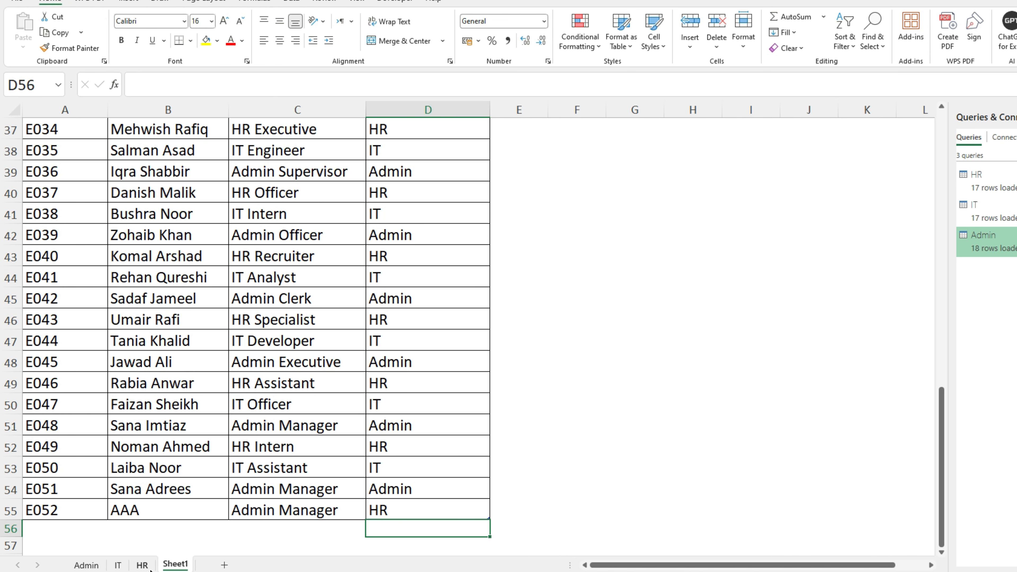
# - Refresh the query table on the HR sheet and check its last row, A19:D19
pyautogui.click(141, 565)
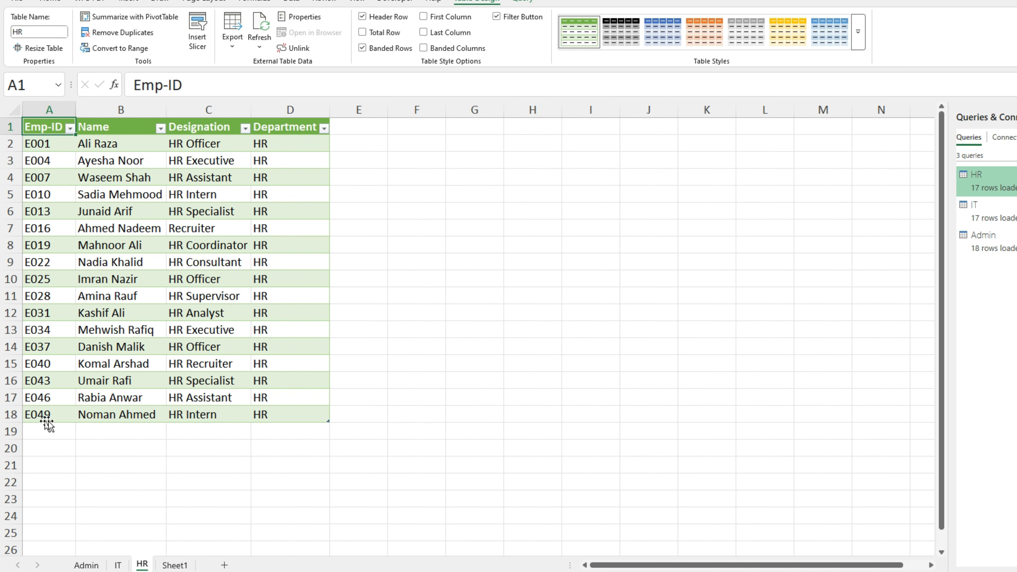
pyautogui.rightClick(237, 314)
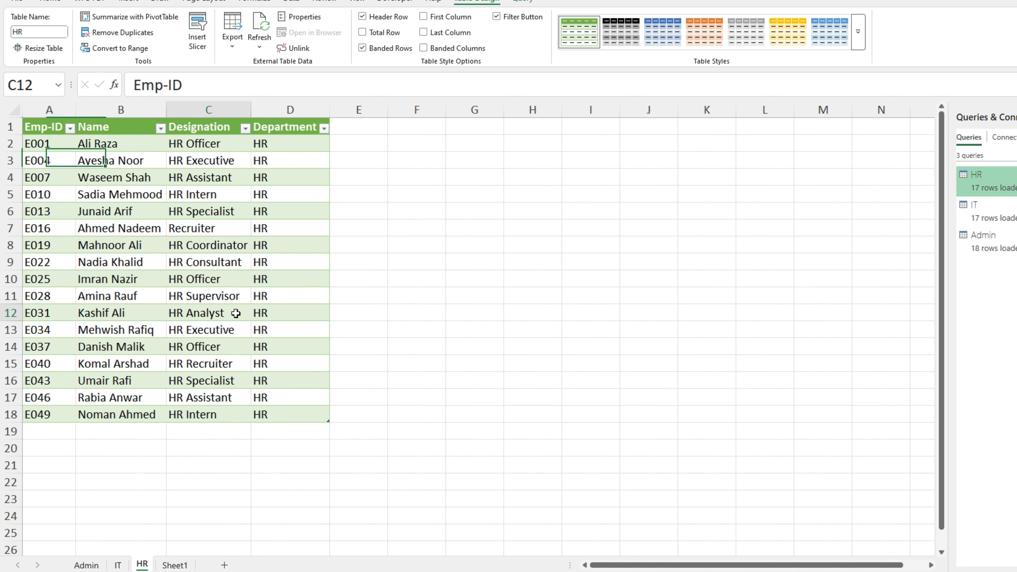
pyautogui.click(268, 330)
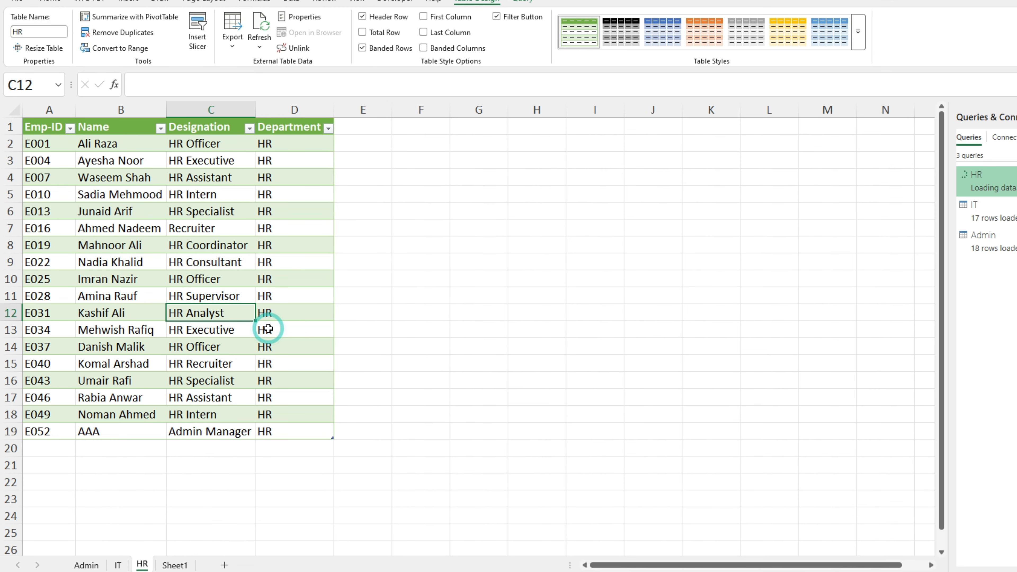
pyautogui.moveTo(38, 431); pyautogui.dragTo(299, 428)
# - Refresh the query table on the Admin sheet
pyautogui.click(86, 565)
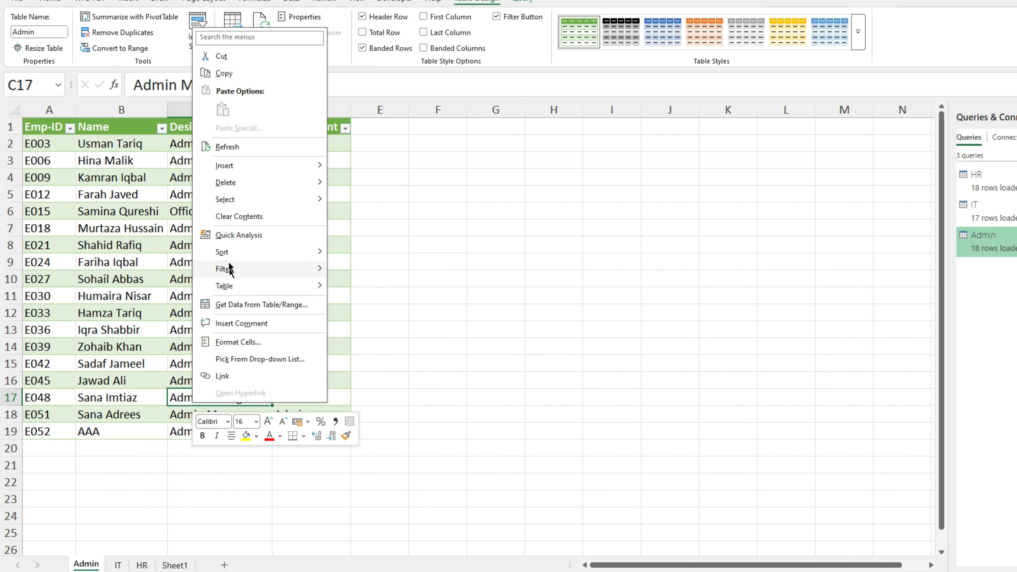
pyautogui.click(236, 149)
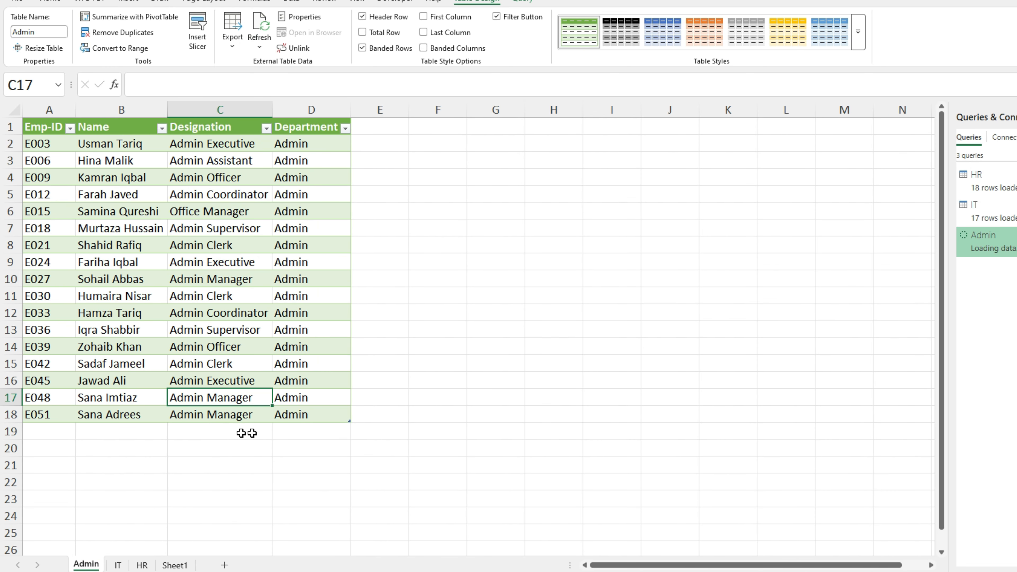
pyautogui.click(196, 320)
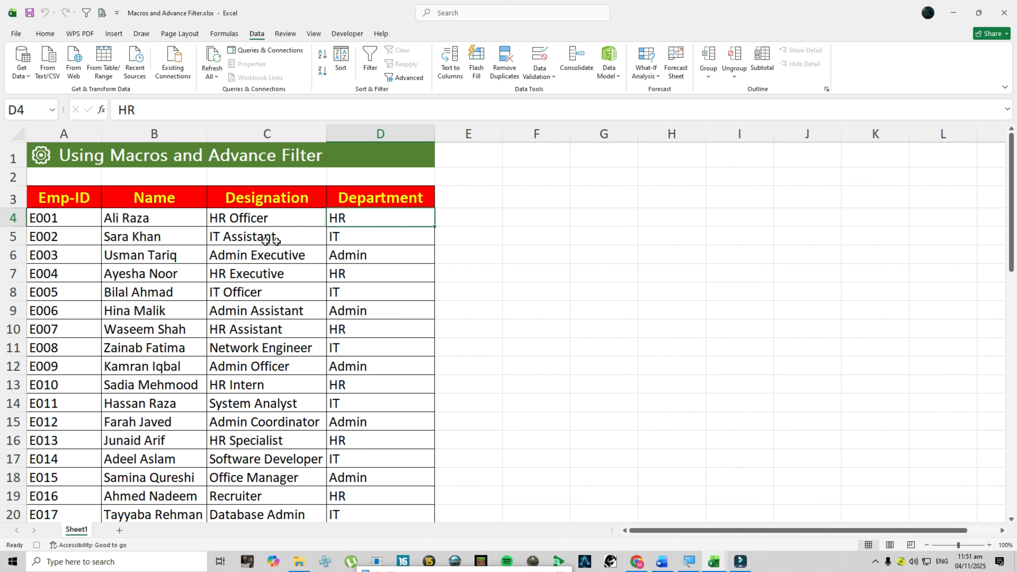
# - In the Macros and Advance Filter workbook, convert the employee range A3:D55 into a table with headers
pyautogui.click(51, 200)
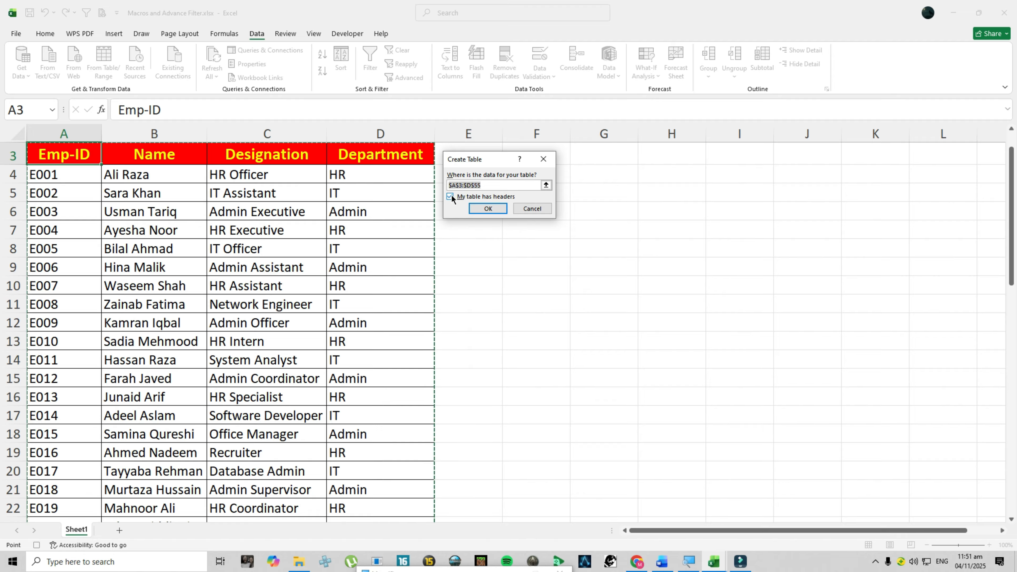
pyautogui.click(487, 209)
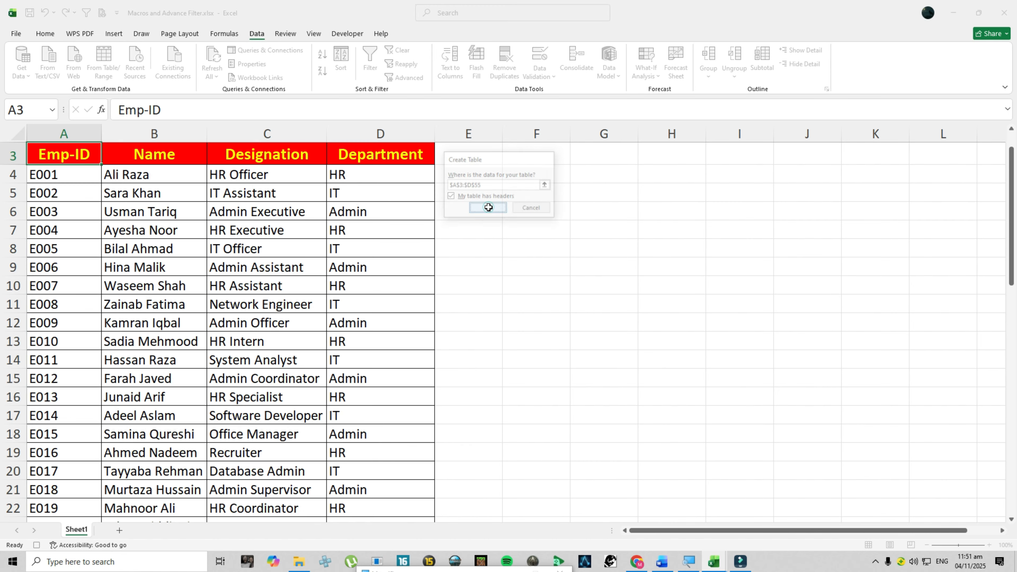
pyautogui.scroll(1, 167, 174)
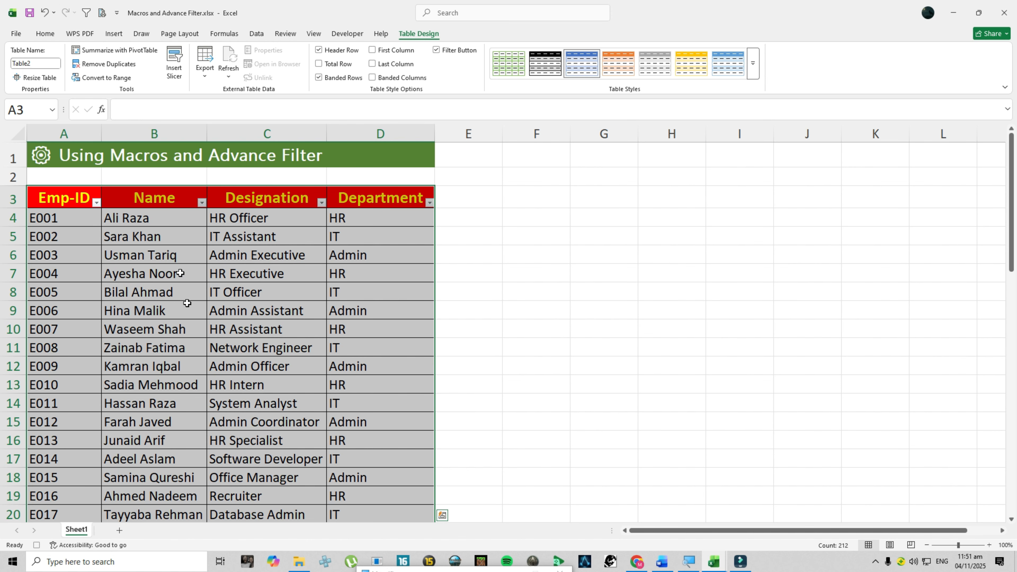
# - Add a new worksheet and copy the employee table's header row A3:D3 from Sheet1
pyautogui.click(120, 531)
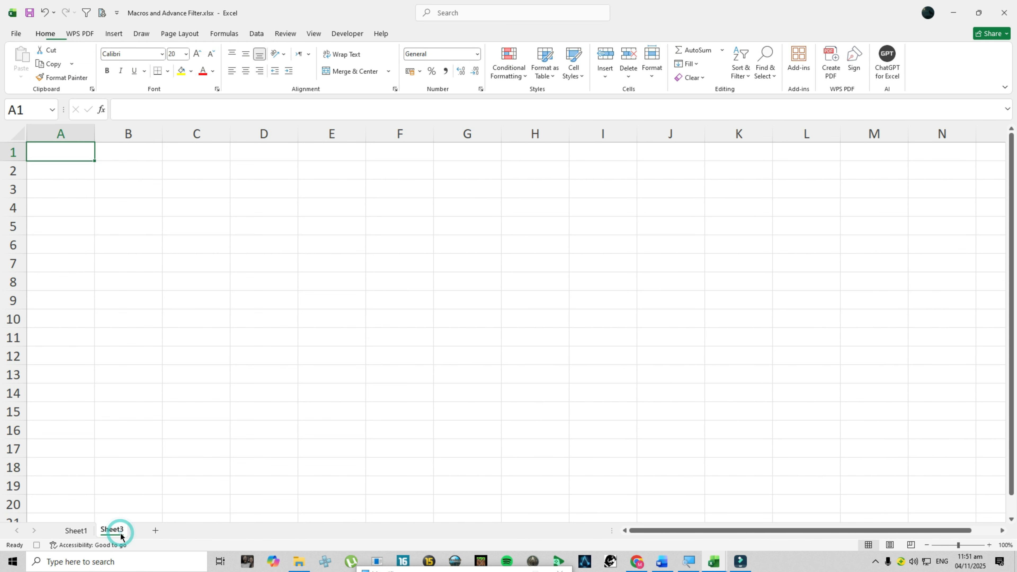
pyautogui.click(75, 531)
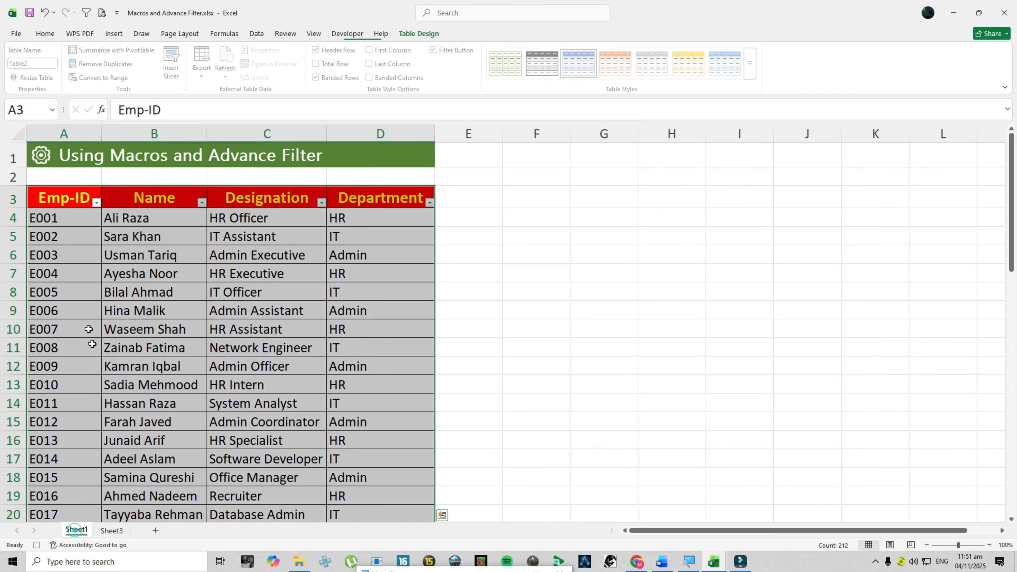
pyautogui.moveTo(68, 198); pyautogui.dragTo(377, 194)
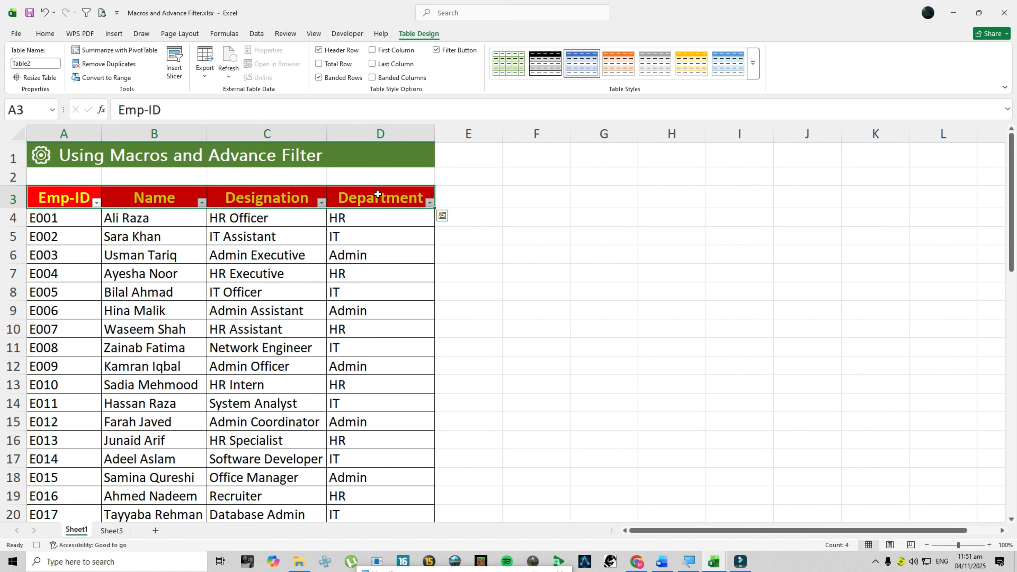
pyautogui.hotkey('ctrl', 'c')
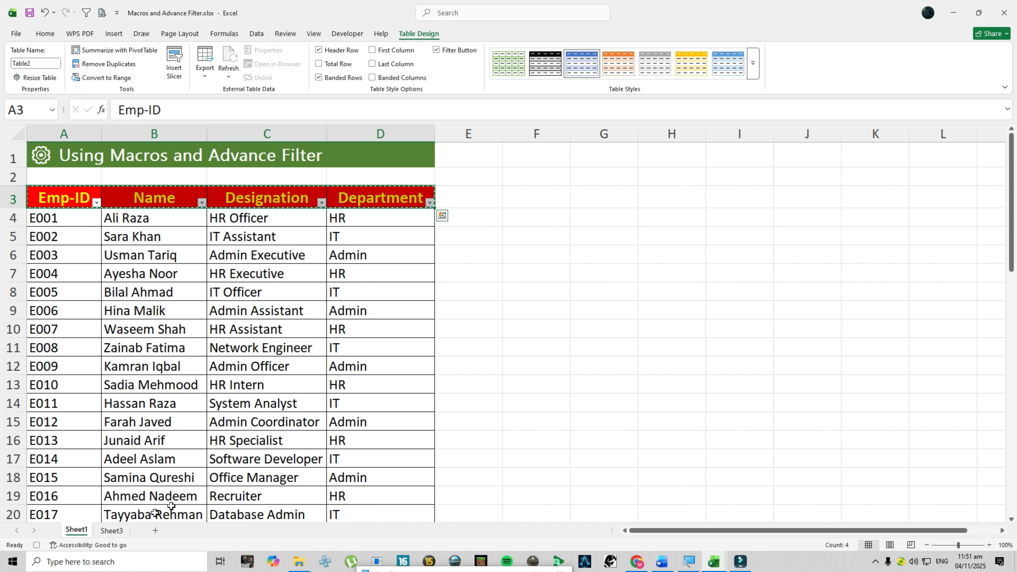
# - Paste the copied headers into Sheet3 starting at C5 and widen columns C to F equally
pyautogui.click(105, 531)
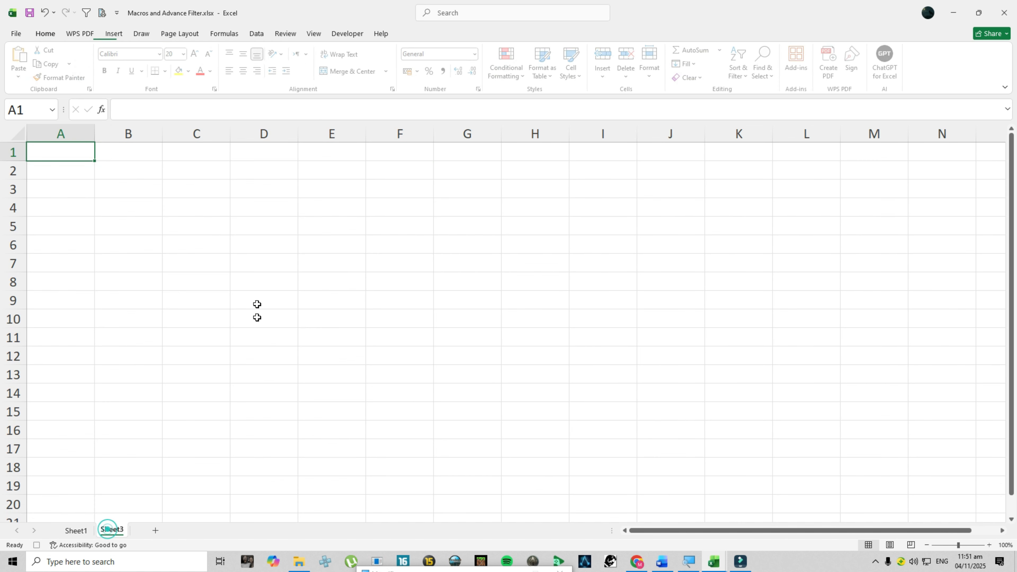
pyautogui.click(244, 205)
pyautogui.click(244, 226)
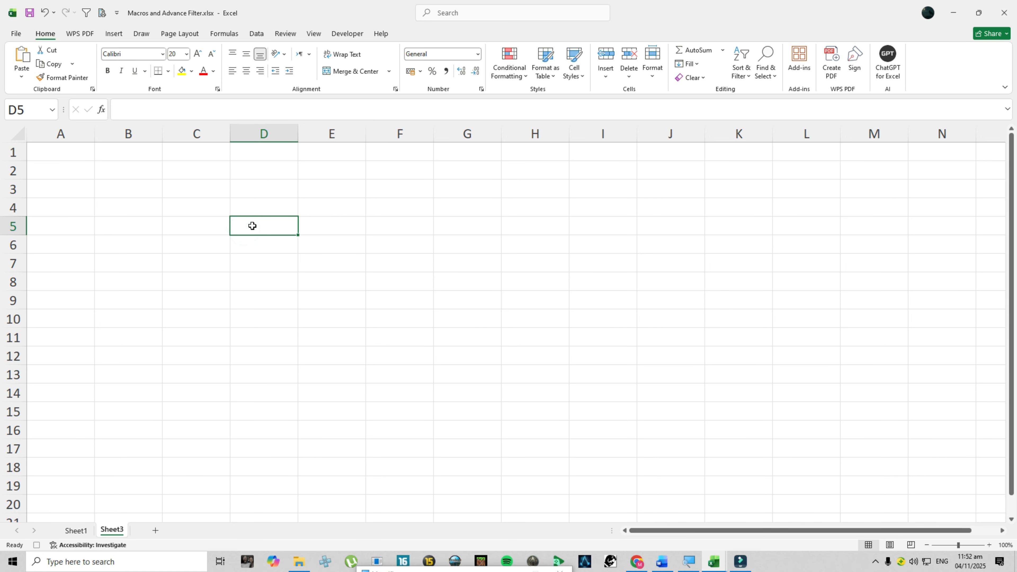
pyautogui.press('Left')
pyautogui.hotkey('ctrl', 'v')
pyautogui.moveTo(218, 134); pyautogui.dragTo(484, 138)
pyautogui.click(402, 259)
# - Copy the Department header from F5 into cell C1 as the filter criteria heading
pyautogui.click(572, 232)
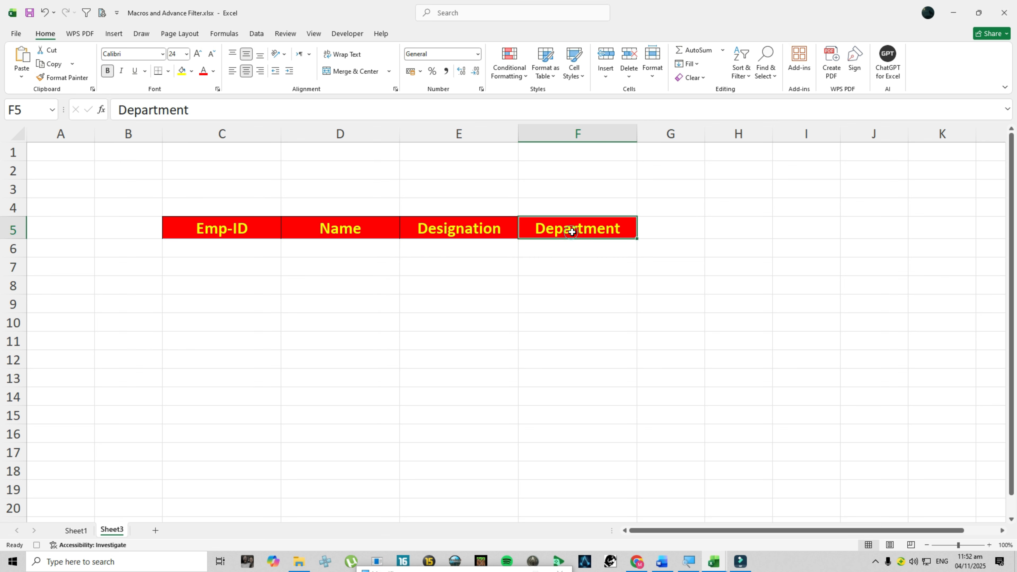
pyautogui.hotkey('ctrl', 'c')
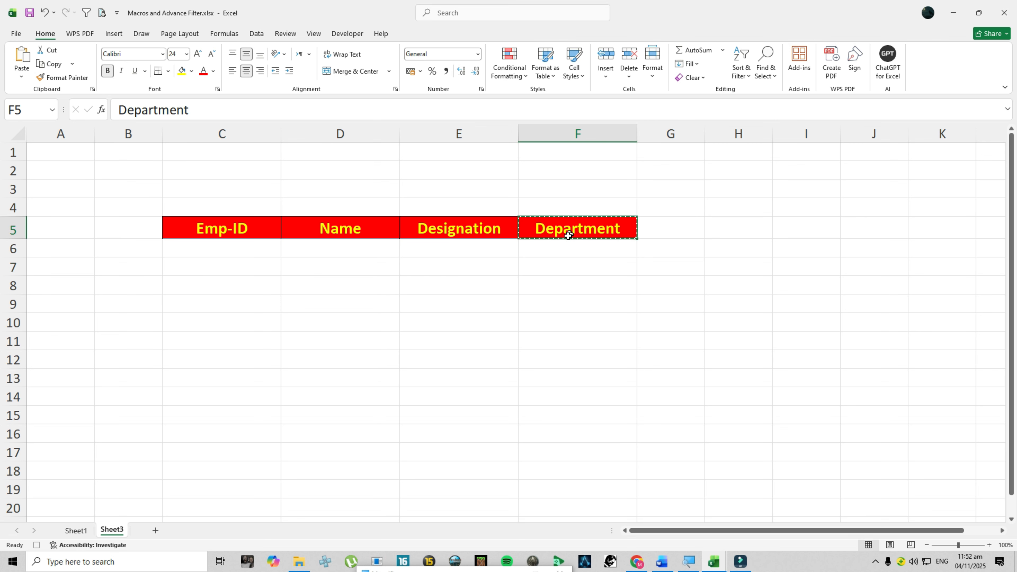
pyautogui.click(253, 152)
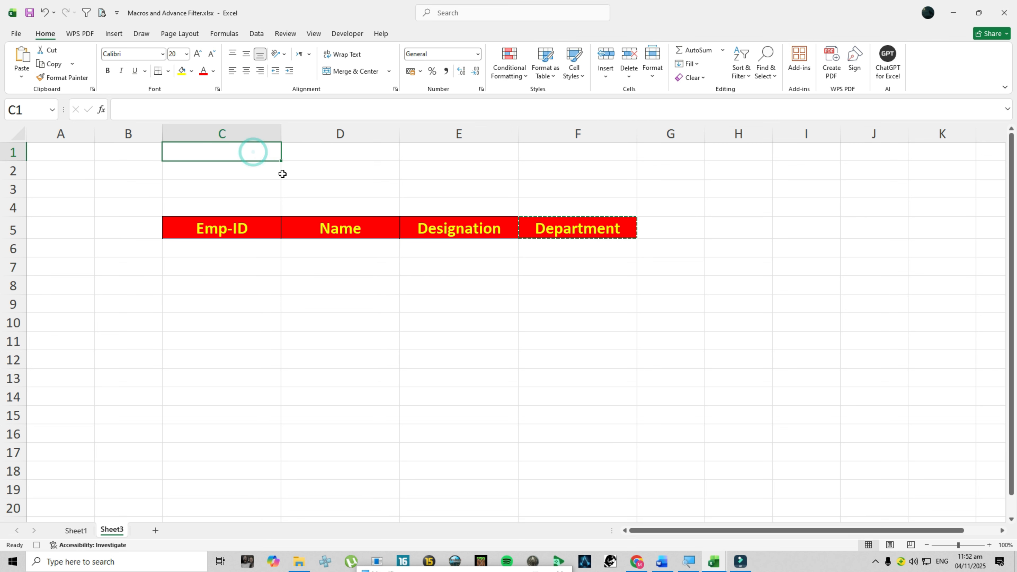
pyautogui.hotkey('ctrl', 'v')
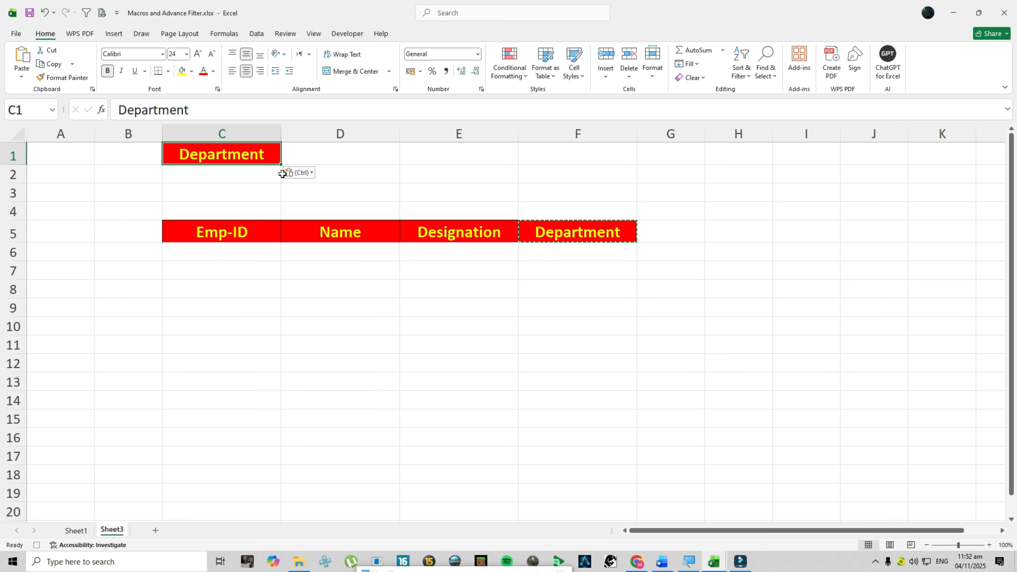
pyautogui.press('Escape')
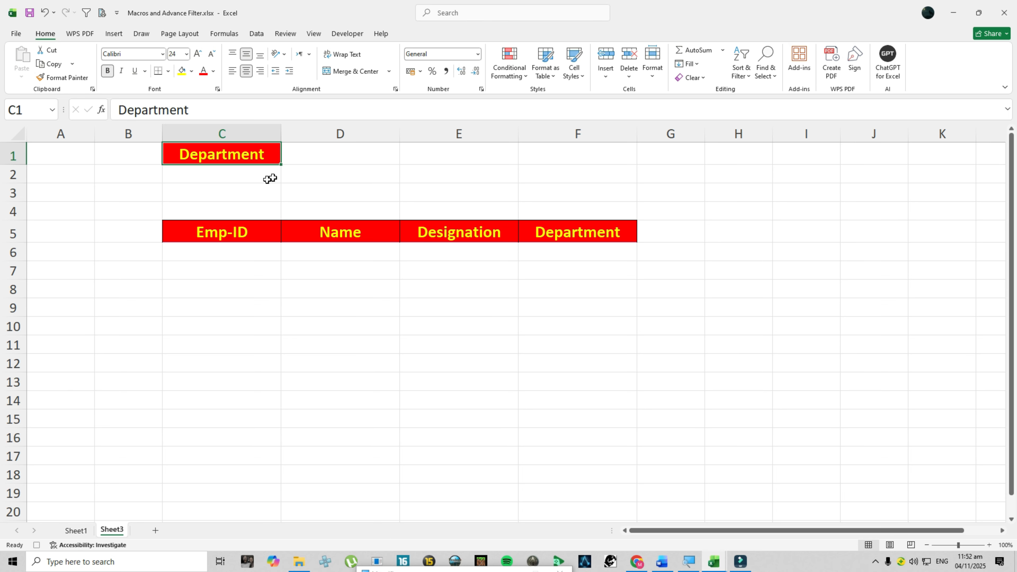
# - Apply borders on all sides of the empty criteria cell C2 below the Department heading
pyautogui.click(250, 178)
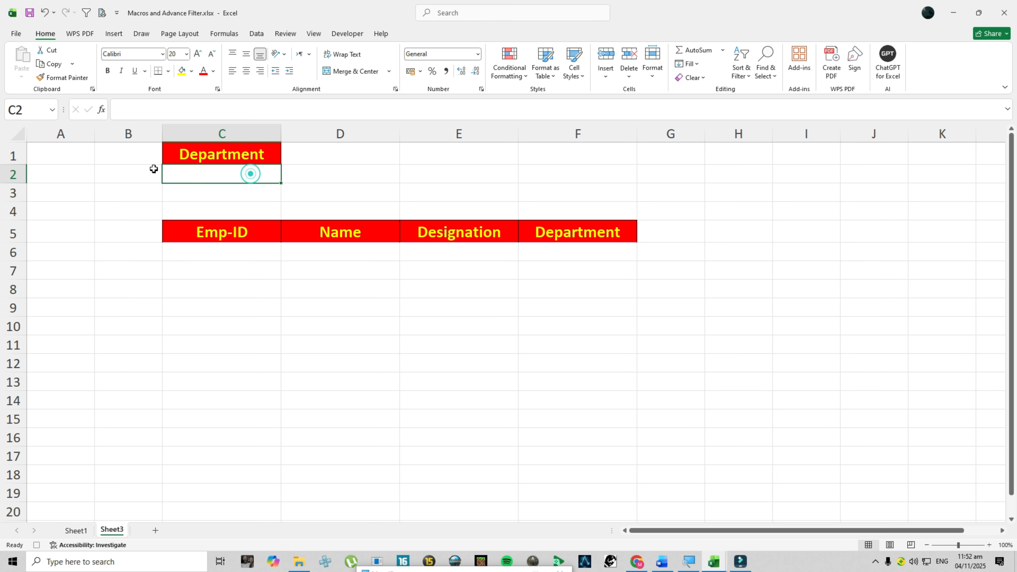
pyautogui.click(168, 71)
pyautogui.click(176, 191)
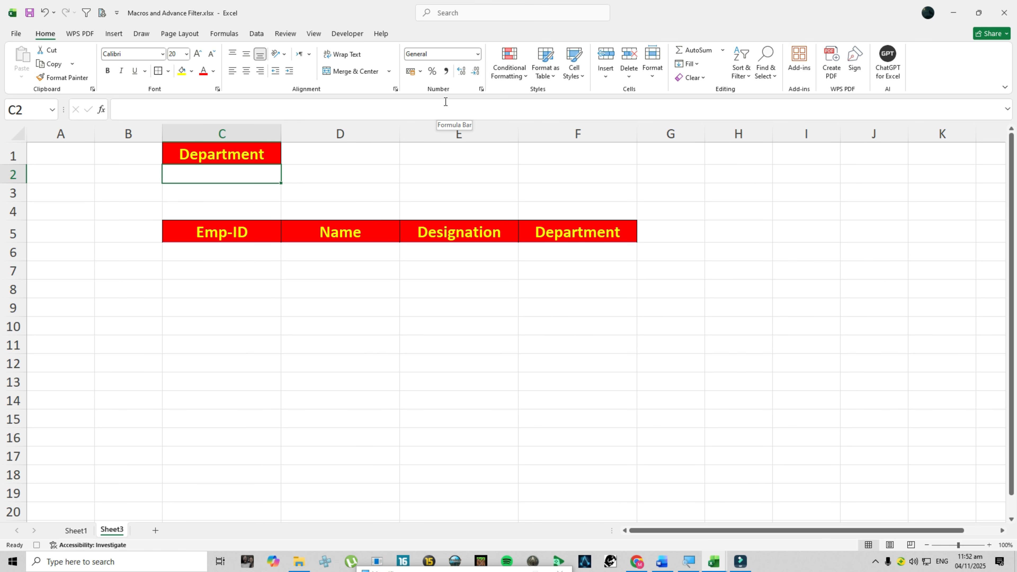
pyautogui.click(356, 171)
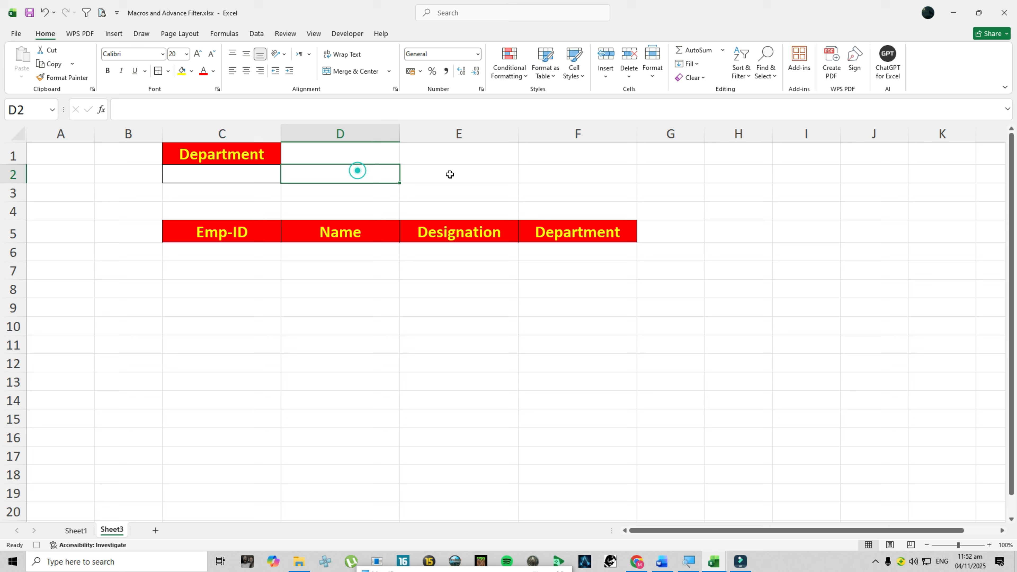
# - Open the ribbon customization options and check whether the Developer tab is enabled
pyautogui.click(231, 179)
pyautogui.click(428, 174)
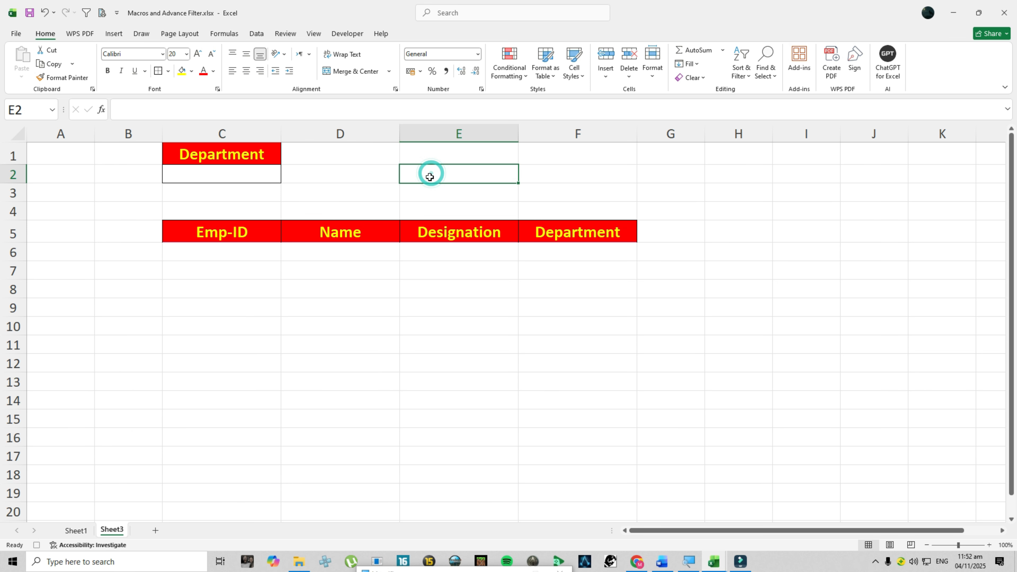
pyautogui.click(347, 33)
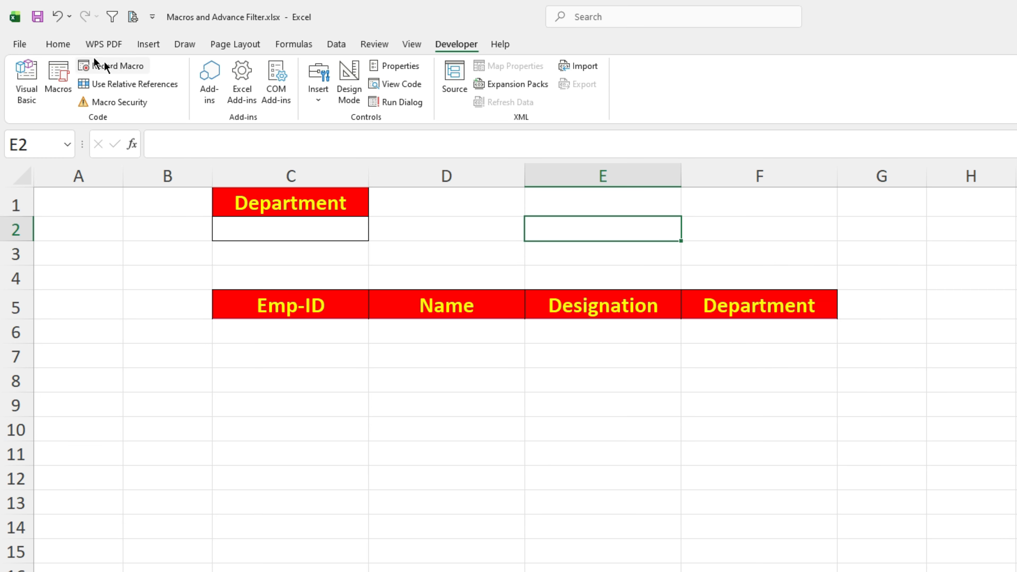
pyautogui.click(17, 44)
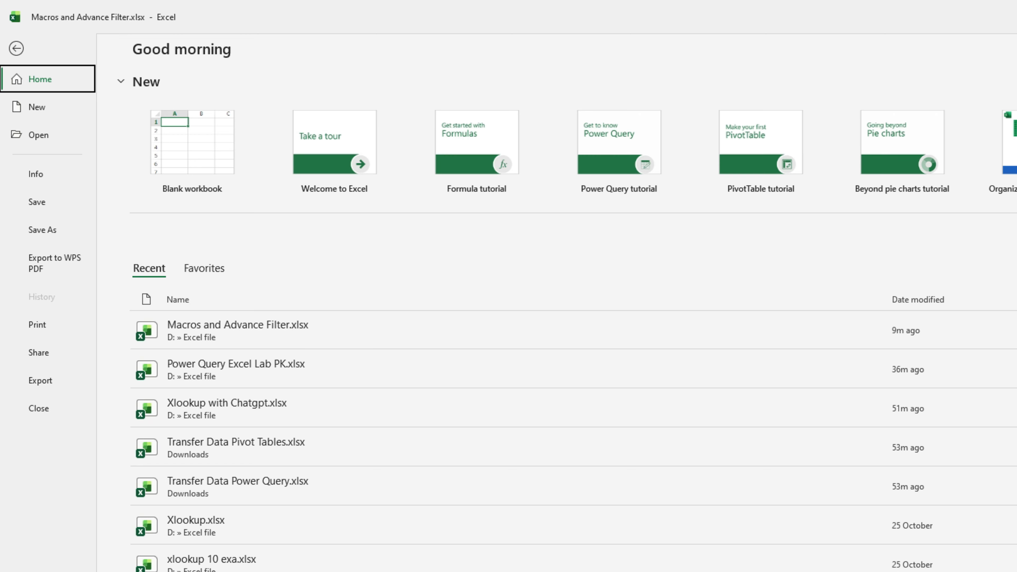
pyautogui.click(34, 517)
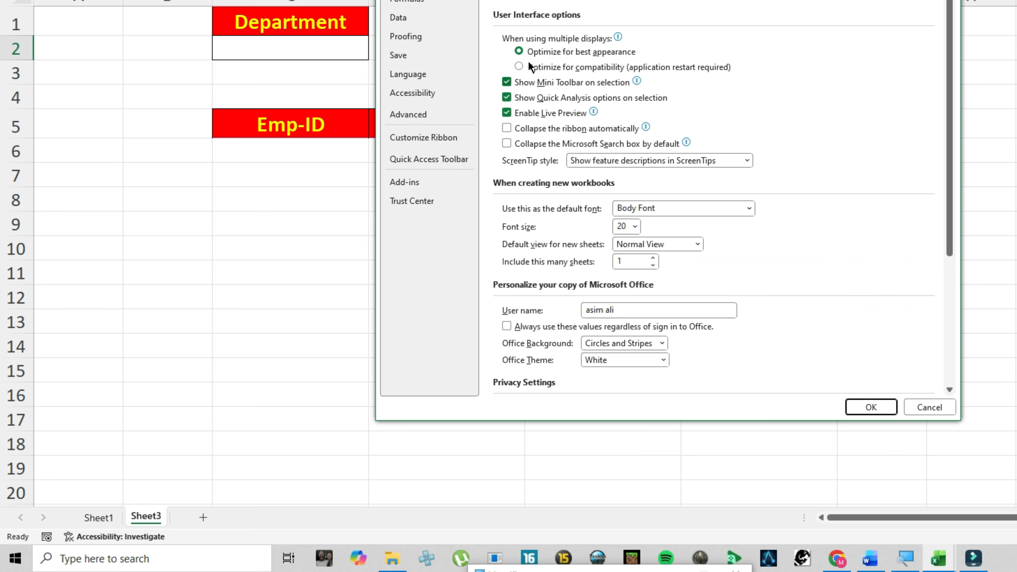
pyautogui.click(423, 138)
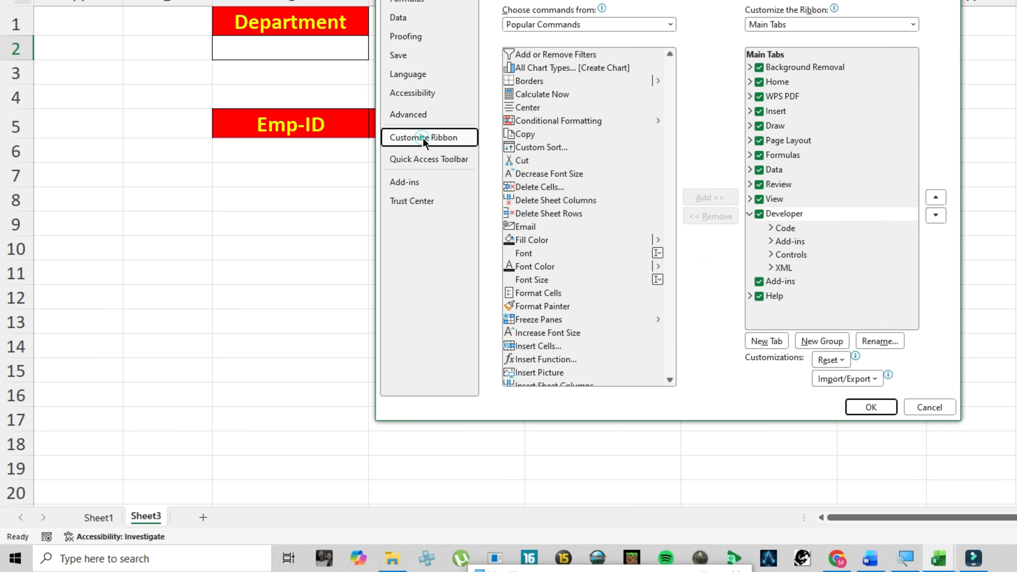
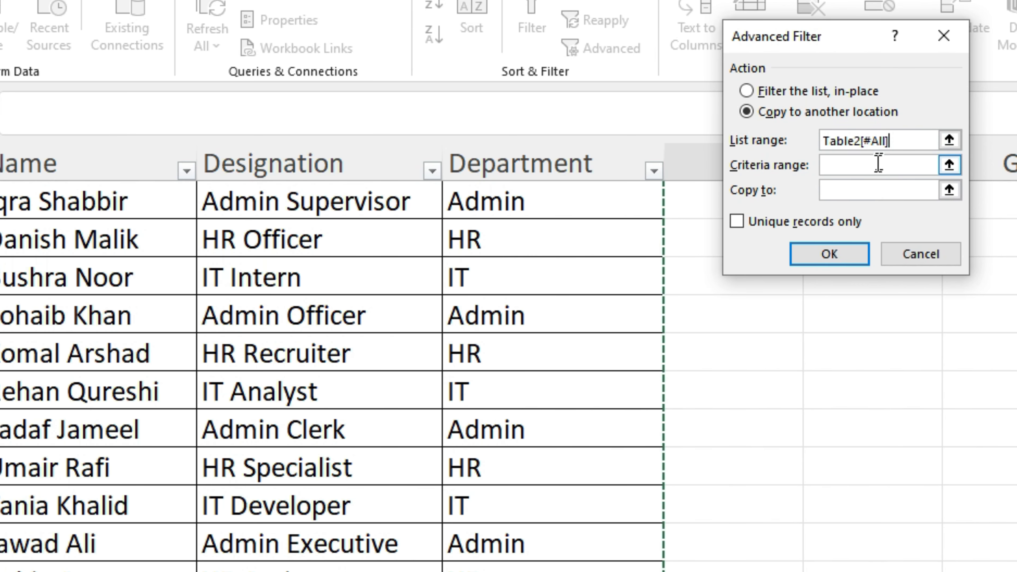
# - Set the Advanced Filter criteria range to C1:C2 on Sheet3, covering the Department heading and its criteria cell
pyautogui.scroll(5, 400, 361)
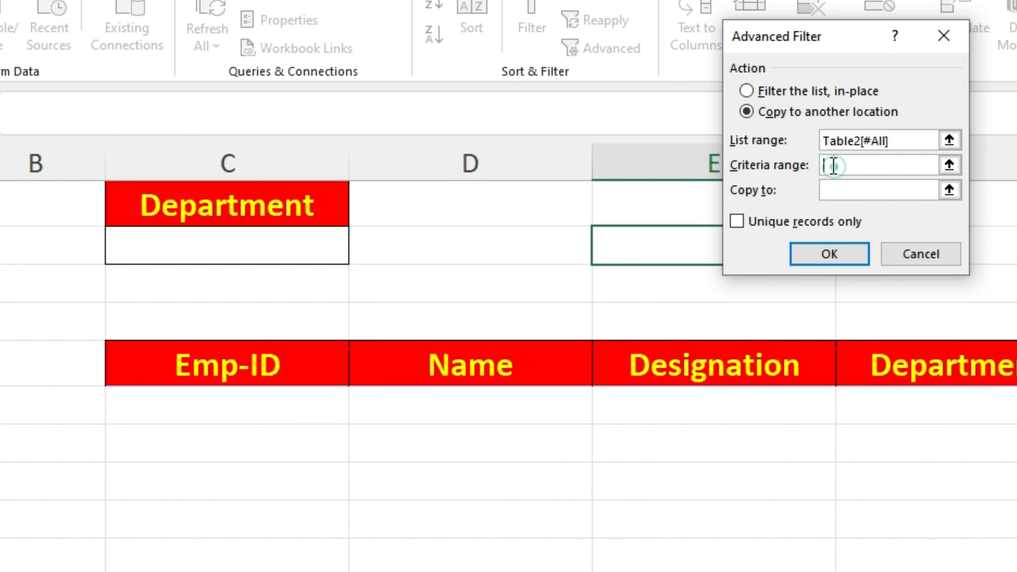
pyautogui.click(837, 168)
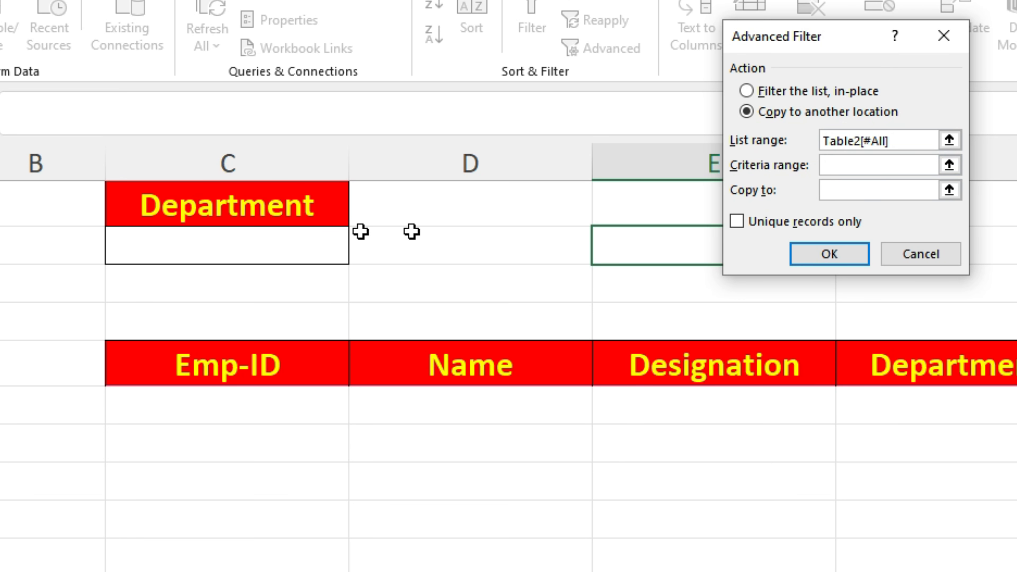
pyautogui.click(281, 207)
pyautogui.moveTo(282, 207); pyautogui.dragTo(273, 249)
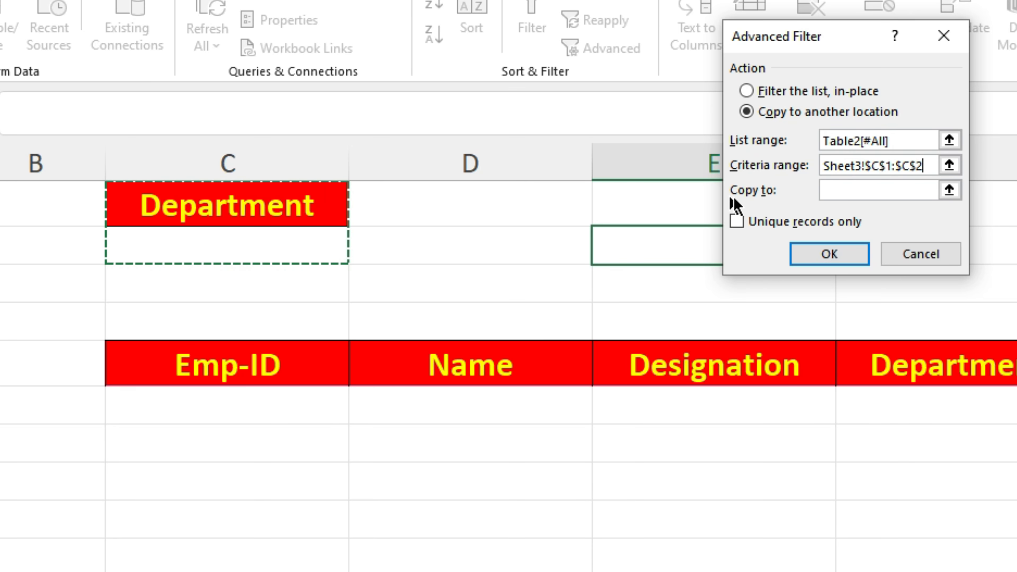
# - Run the Advanced Filter with the Sheet3 headers C5:F5 as the copy destination, and stop the macro recording
pyautogui.click(857, 192)
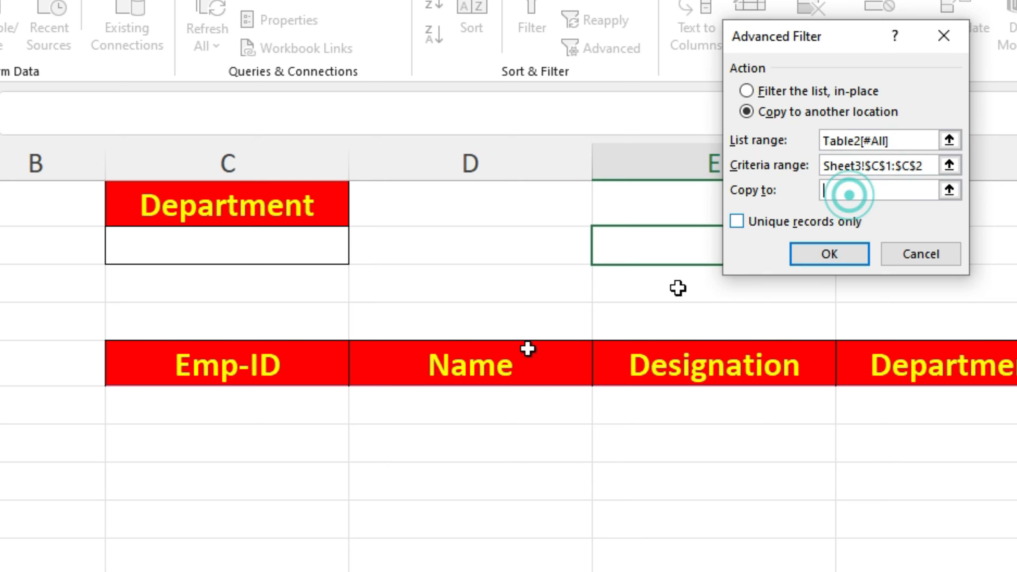
pyautogui.click(238, 356)
pyautogui.moveTo(238, 356); pyautogui.dragTo(986, 360)
pyautogui.click(769, 255)
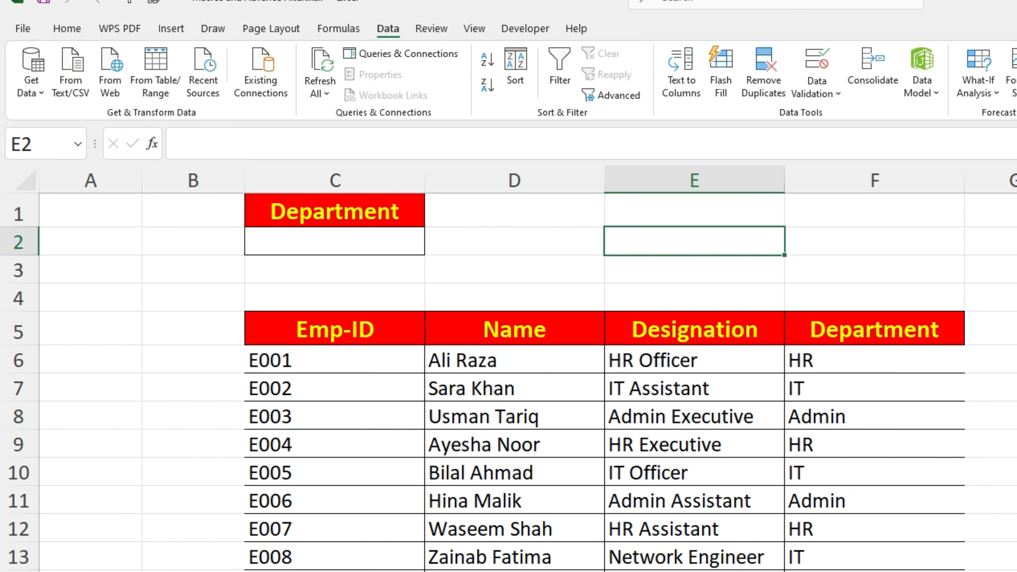
pyautogui.click(531, 29)
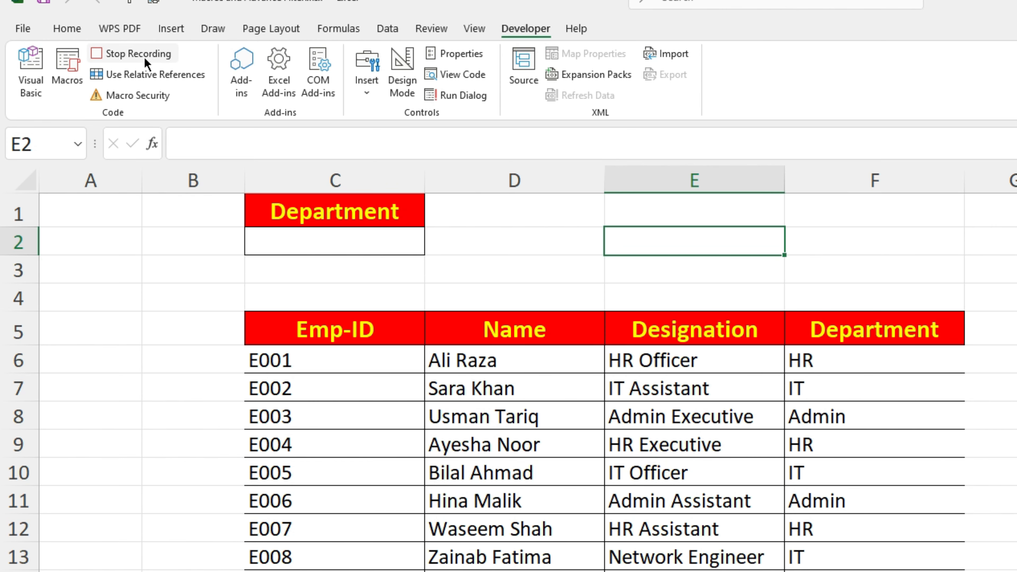
pyautogui.click(133, 56)
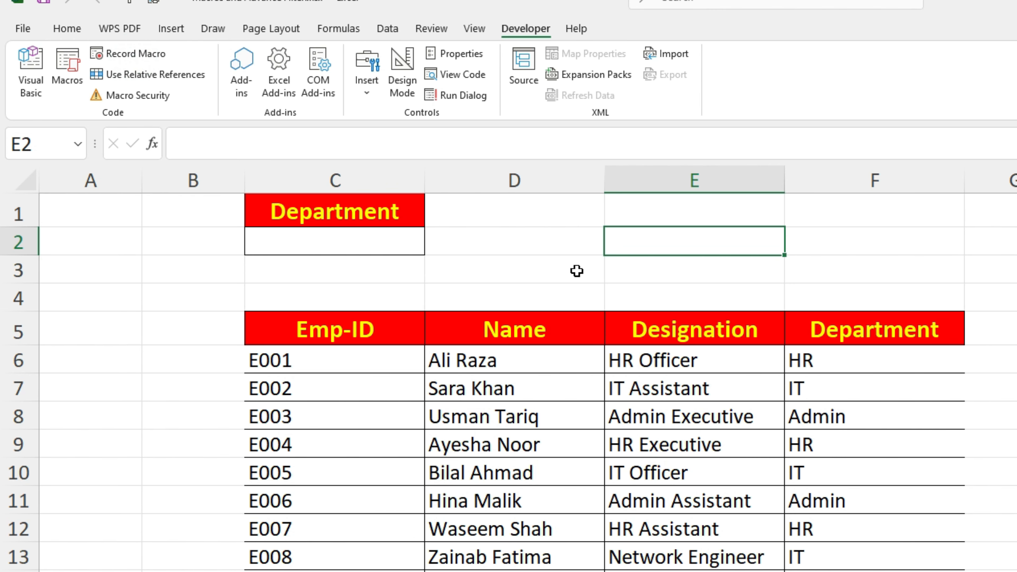
# - Open the code module of Sheet3 and add a Worksheet Activate event procedure
pyautogui.click(334, 241)
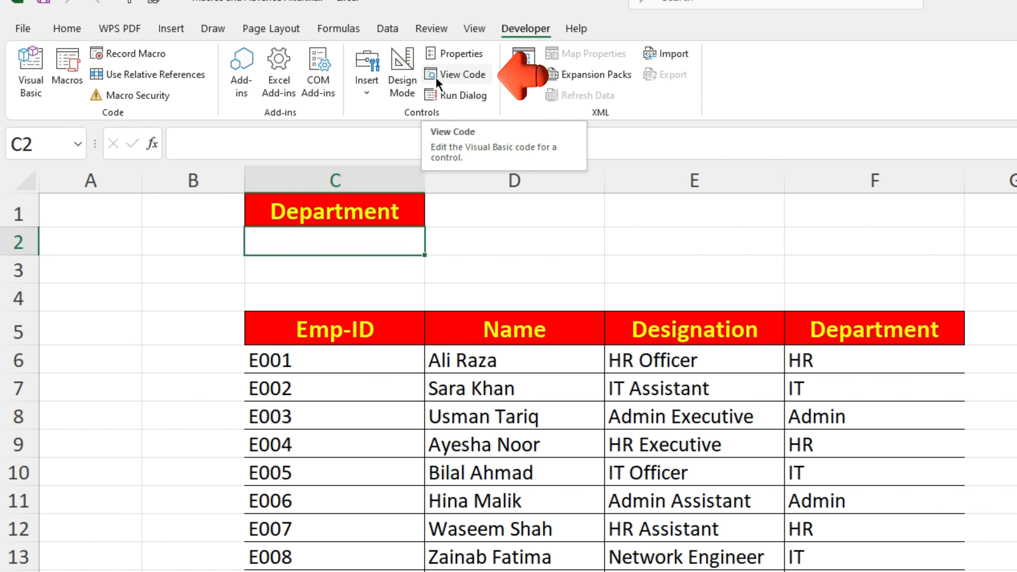
pyautogui.click(454, 73)
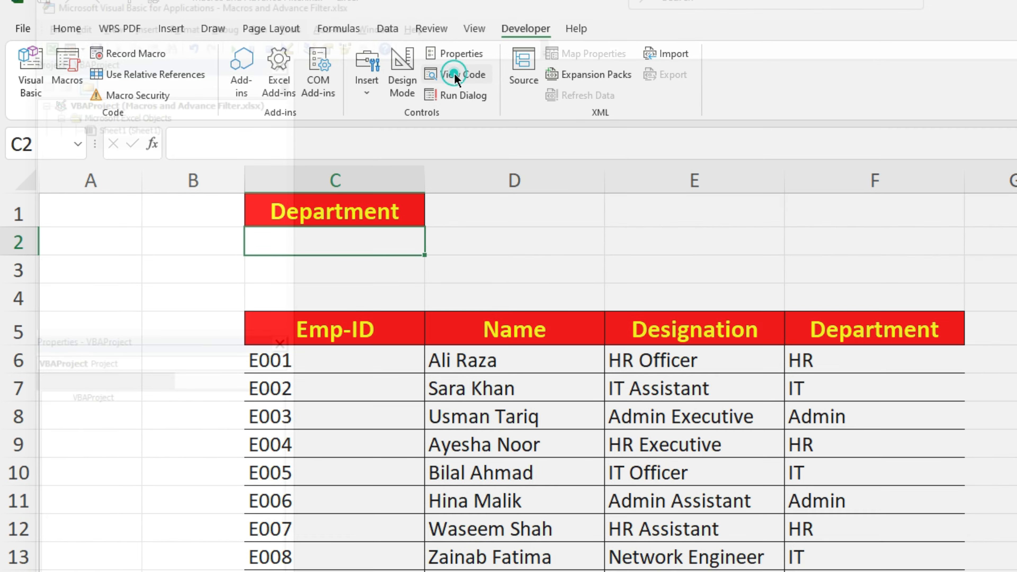
pyautogui.click(883, 71)
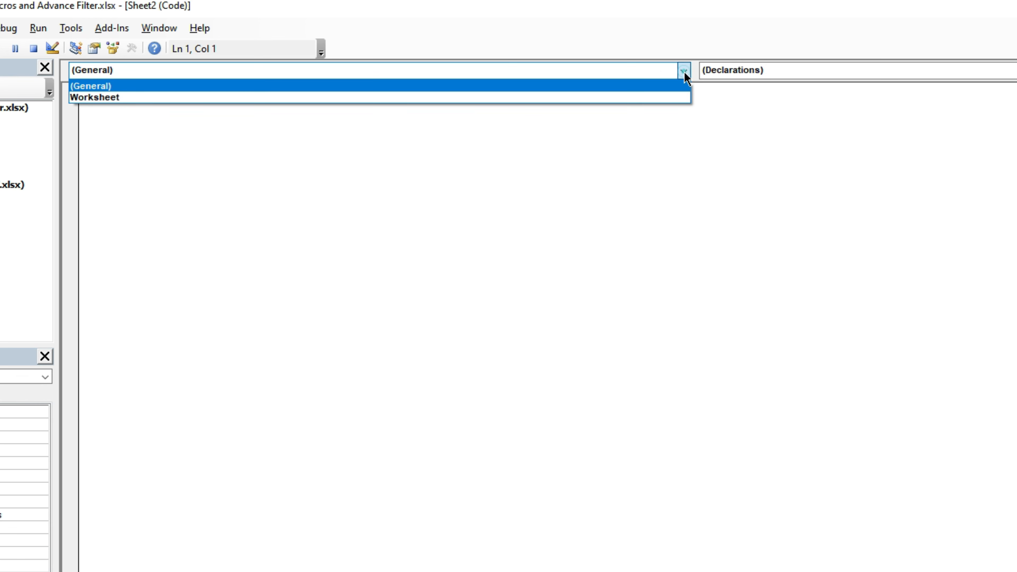
pyautogui.click(112, 98)
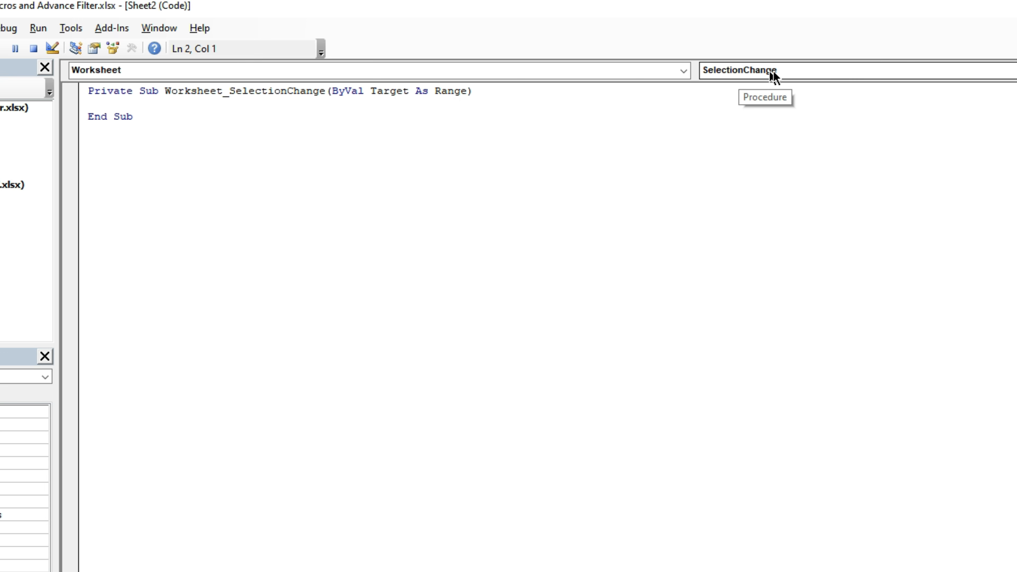
pyautogui.click(760, 72)
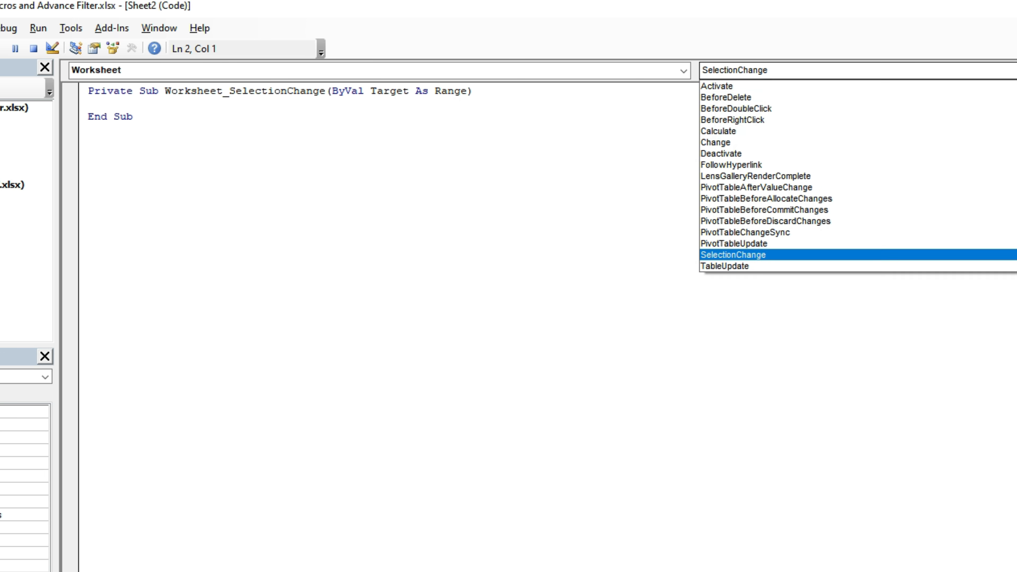
pyautogui.click(789, 85)
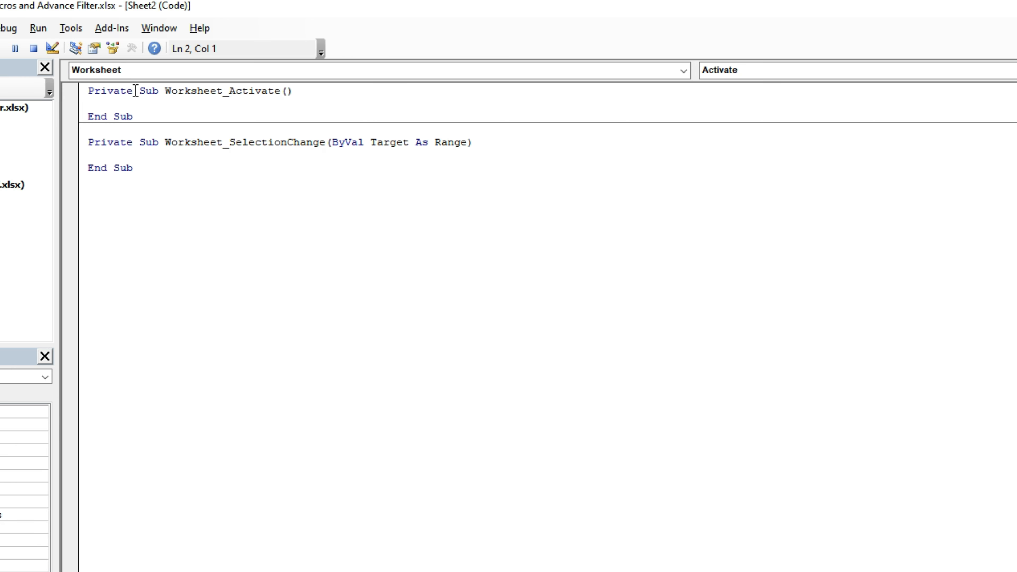
# - Add the line "call Macro2" to the Worksheet_Activate procedure and close the code editor
pyautogui.write('call ')
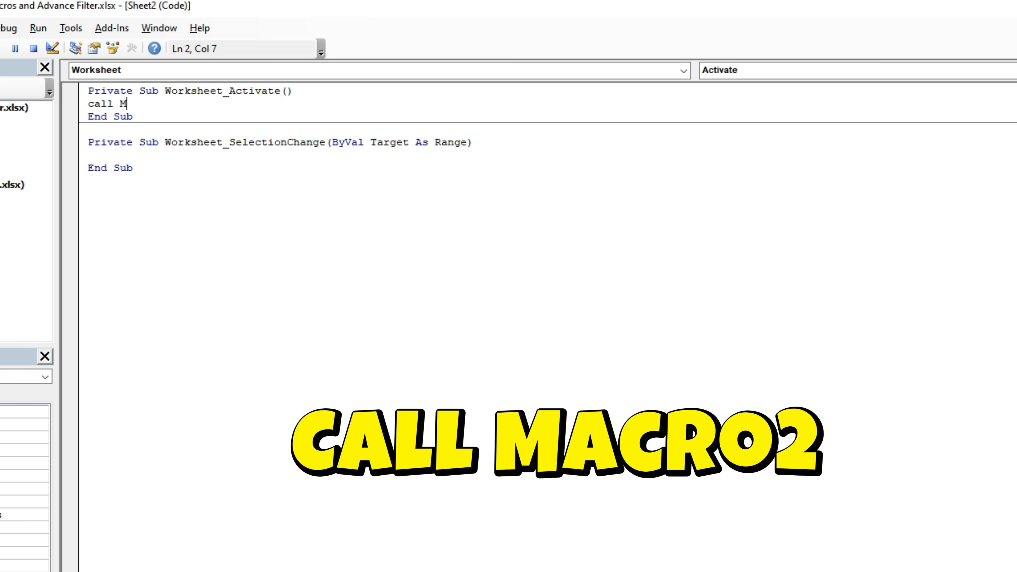
pyautogui.write('Macro2')
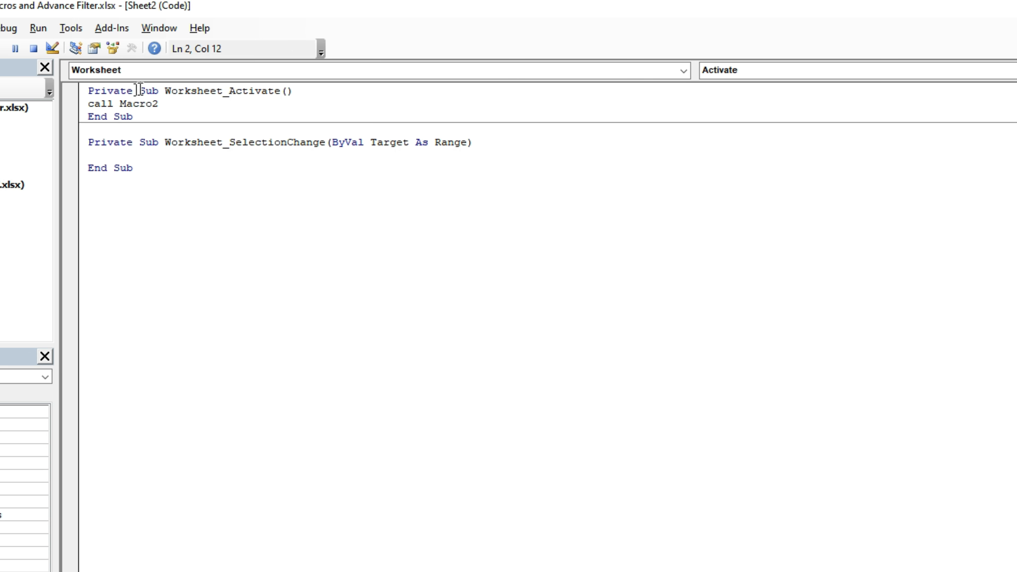
pyautogui.click(1013, 6)
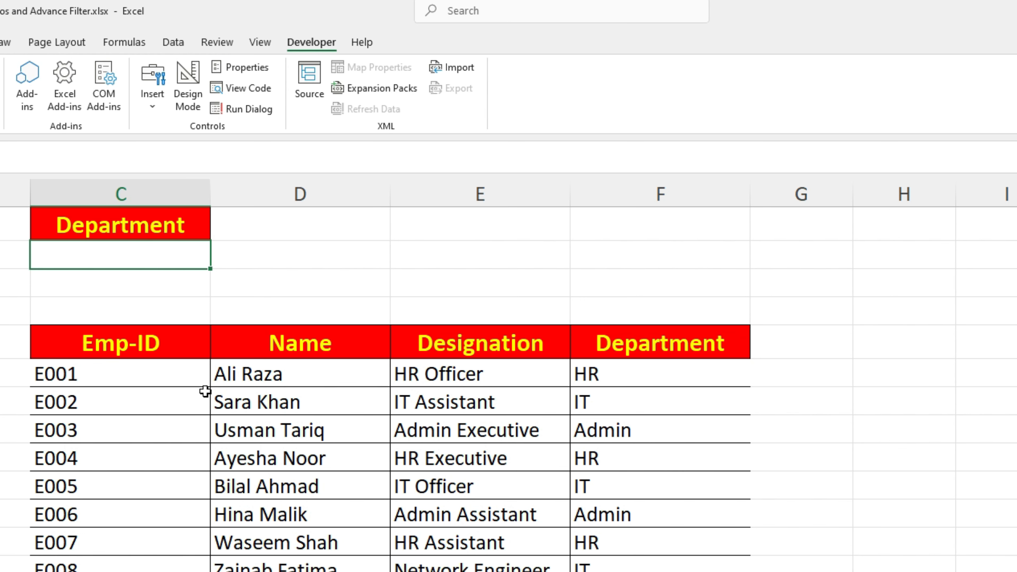
# - Enter HR as the Department criterion in C2 and reactivate Sheet3 from Sheet1 to rerun the filter macro
pyautogui.write('HR')
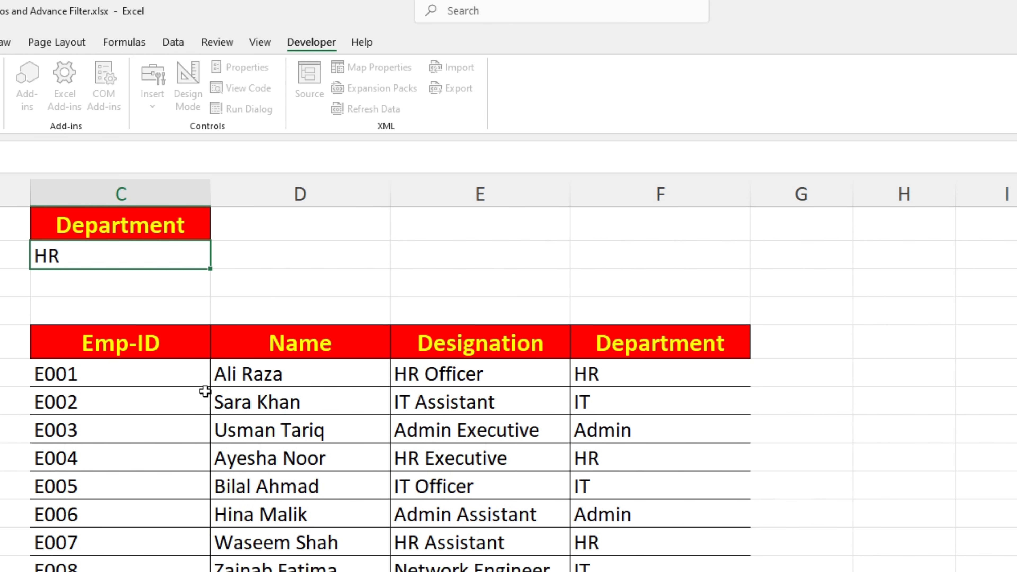
pyautogui.press('Return')
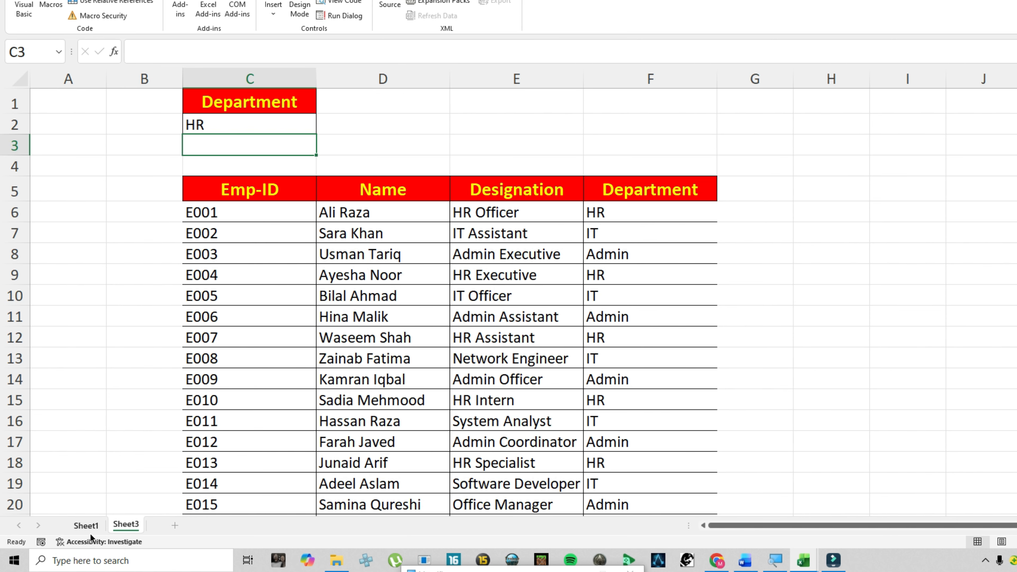
pyautogui.click(89, 526)
pyautogui.click(120, 525)
pyautogui.scroll(-3, 595, 288)
pyautogui.scroll(3, 596, 317)
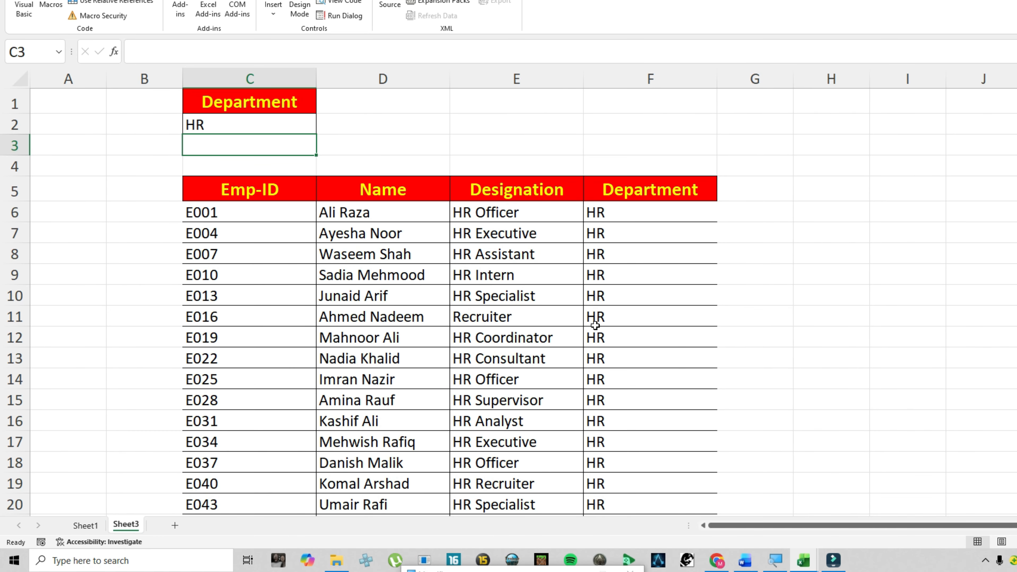
# - Rename Sheet3 as HR
pyautogui.doubleClick(125, 525)
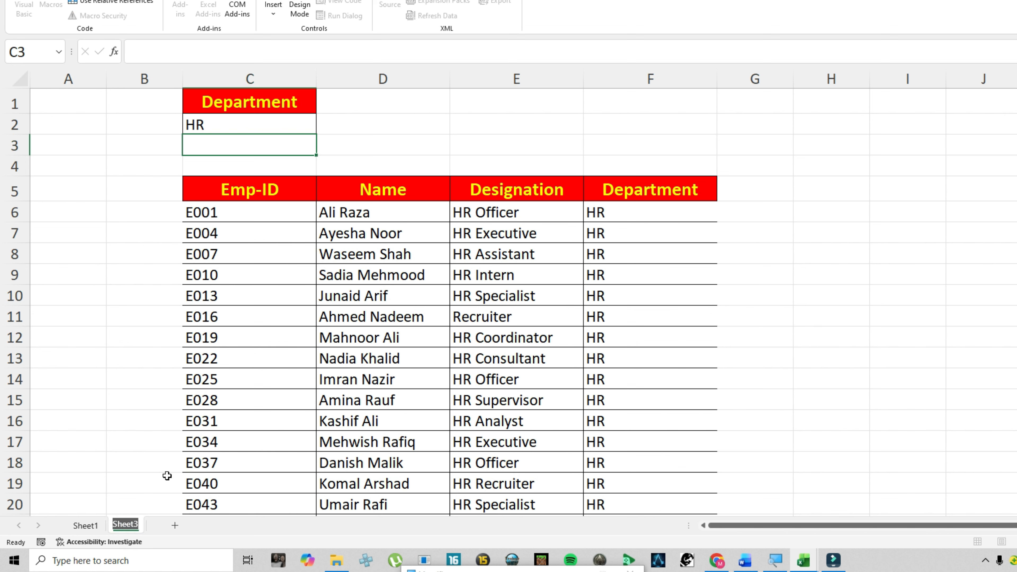
pyautogui.write('HR')
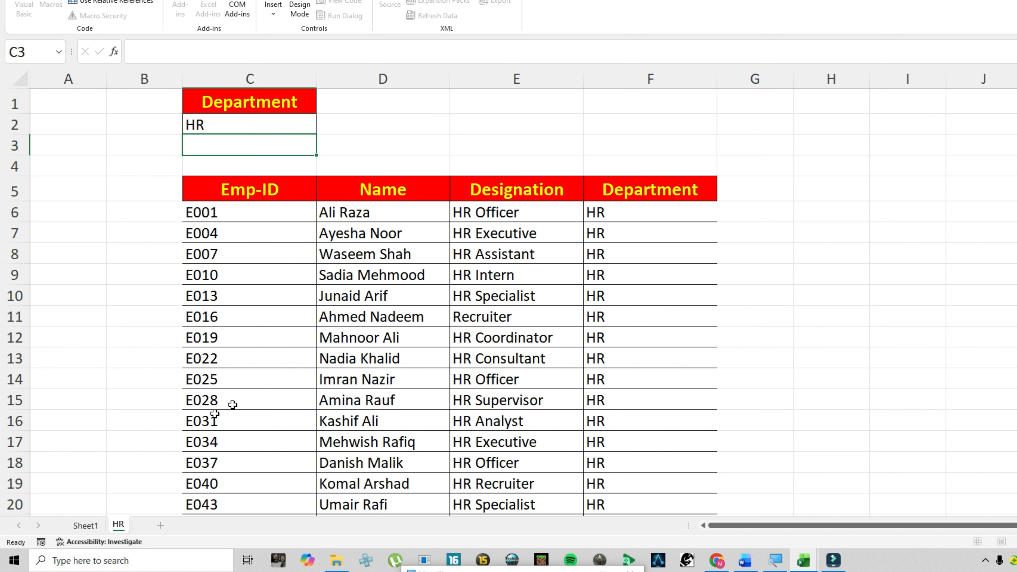
pyautogui.click(230, 400)
# - Duplicate the HR sheet and rename the copy as IT
pyautogui.moveTo(121, 526)
pyautogui.mouseDown()
pyautogui.moveTo(121, 513)
pyautogui.moveTo(125, 529)
pyautogui.mouseUp()
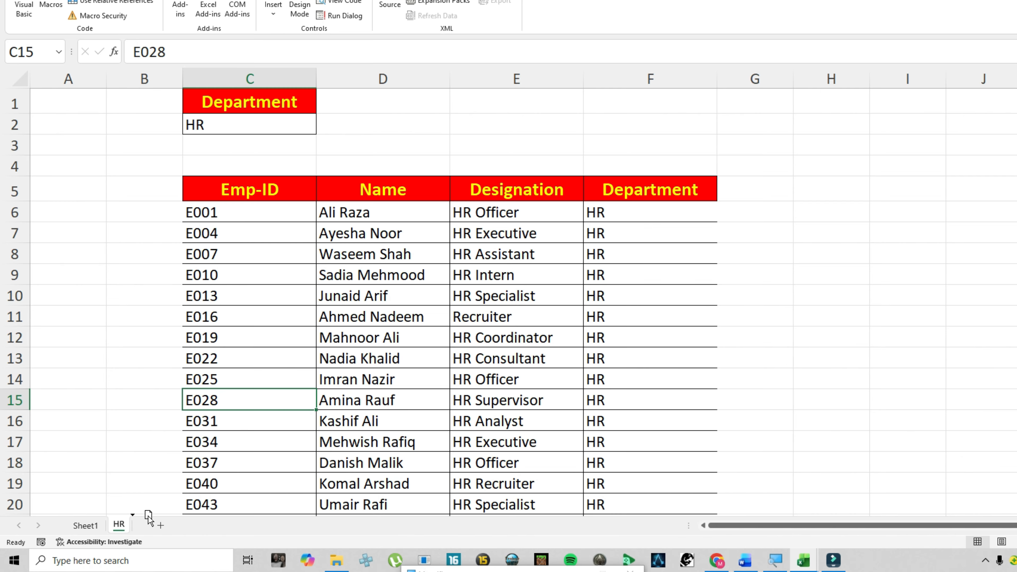
pyautogui.moveTo(148, 516); pyautogui.dragTo(149, 517)
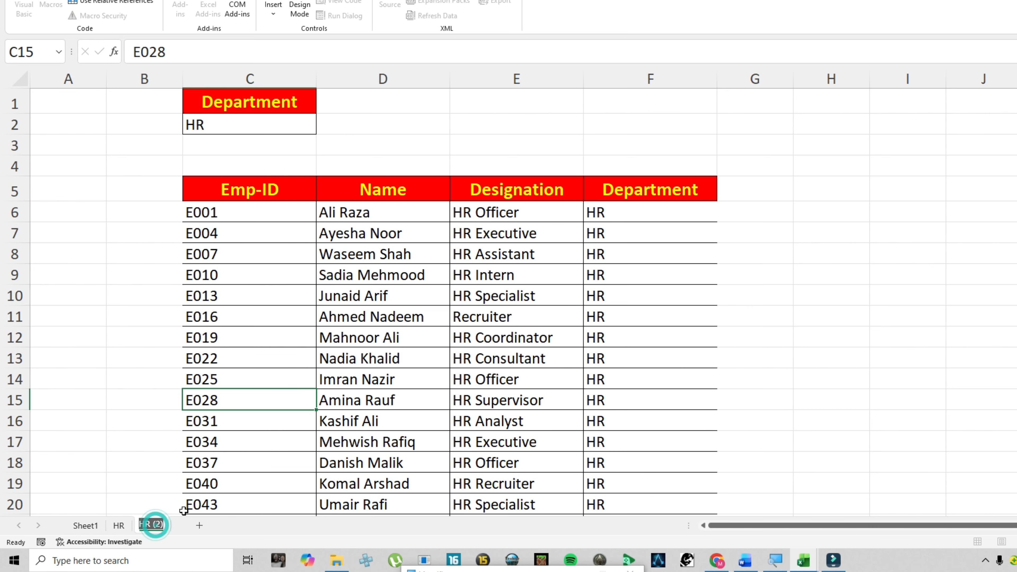
pyautogui.press('BackSpace')
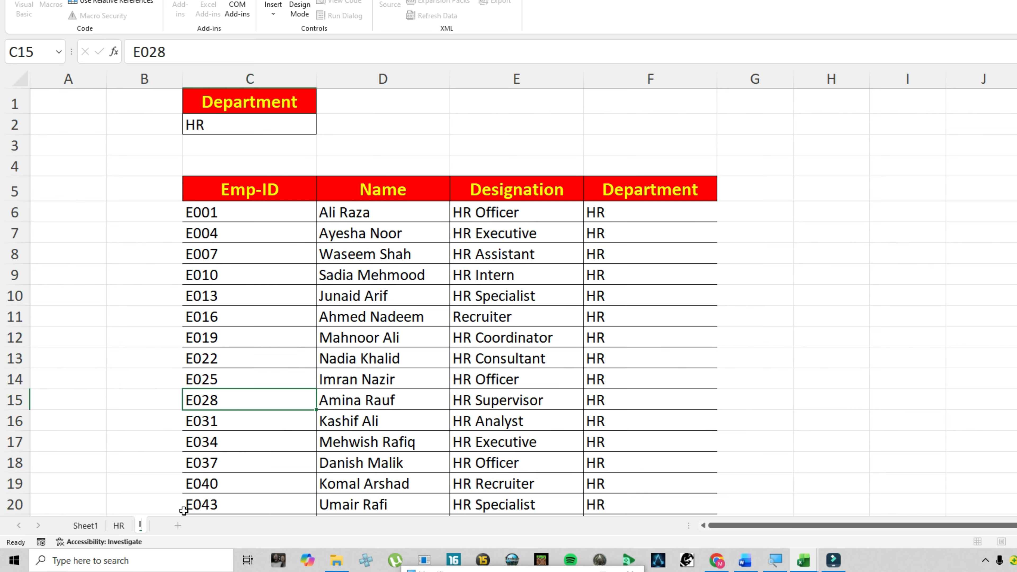
pyautogui.click(178, 489)
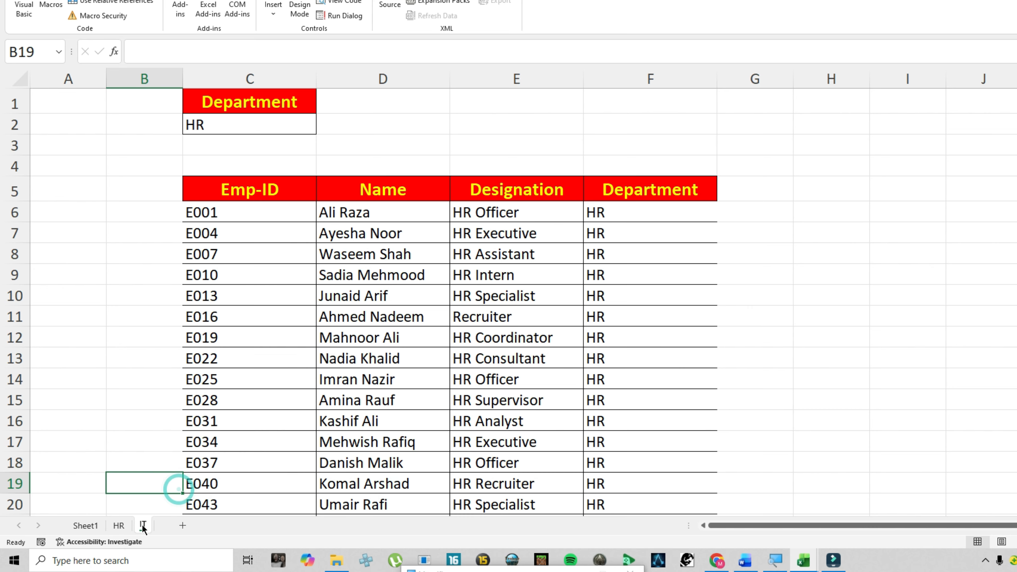
# - Duplicate the IT sheet and rename the copy as Admin
pyautogui.moveTo(143, 527); pyautogui.dragTo(164, 522)
pyautogui.write('A')
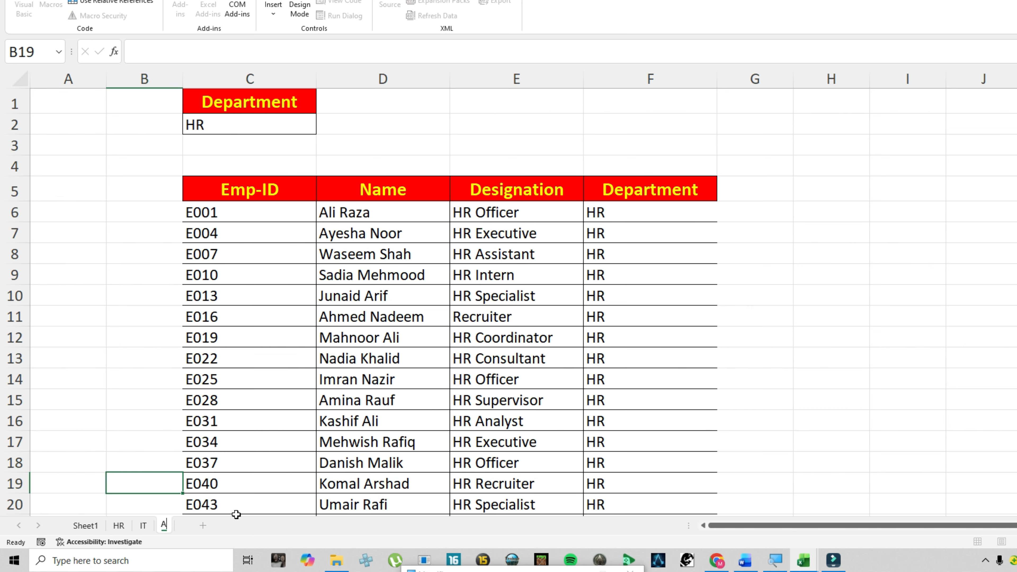
pyautogui.write('dmin')
pyautogui.click(369, 317)
# - Set the Department criterion in C2 of the IT sheet to IT
pyautogui.click(143, 525)
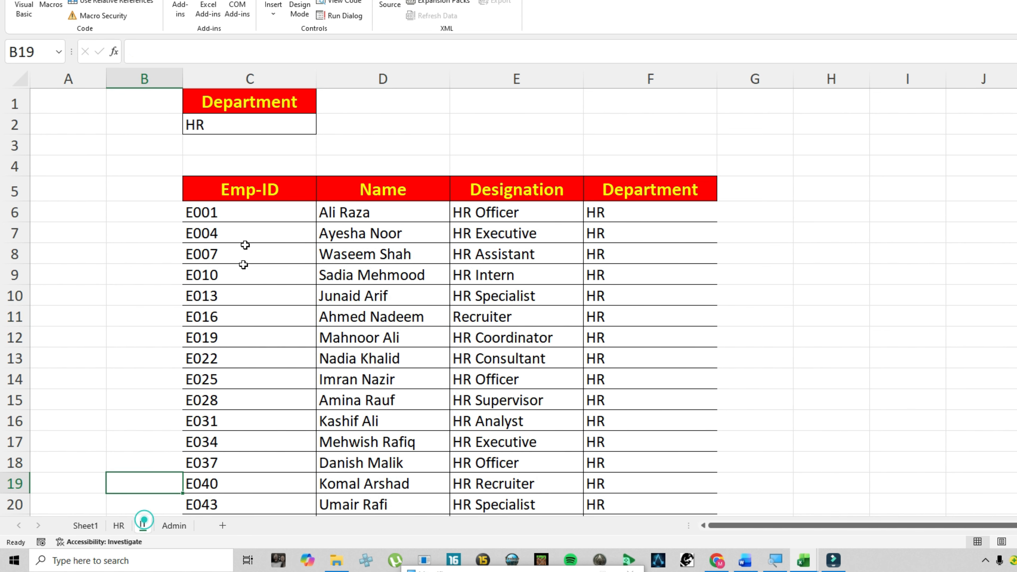
pyautogui.click(205, 123)
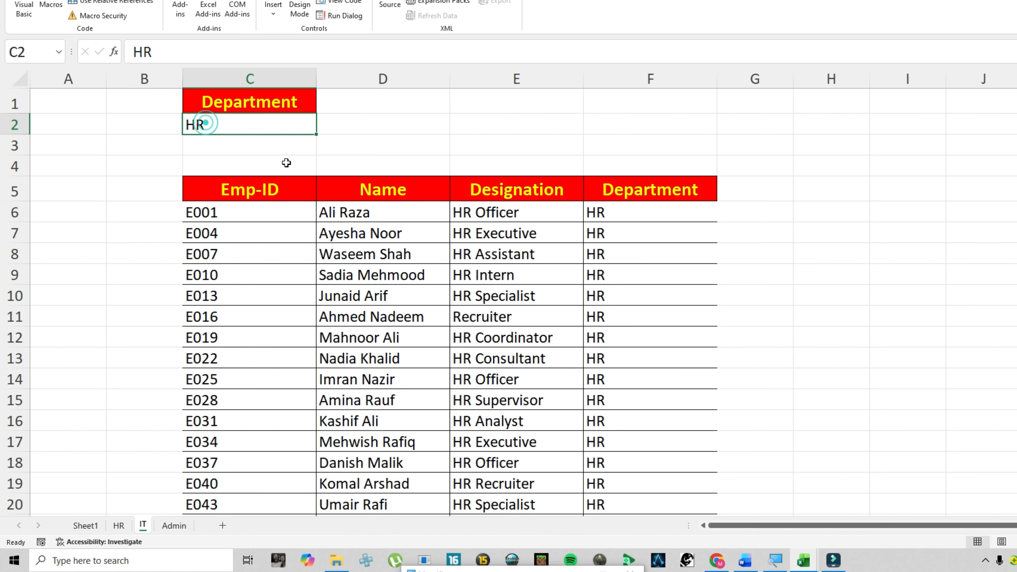
pyautogui.write('IT')
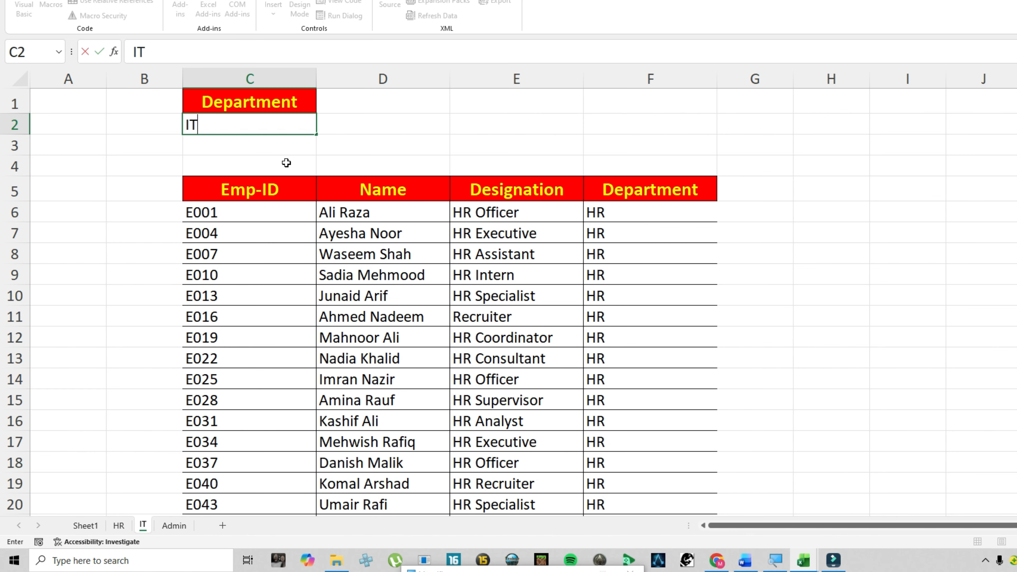
pyautogui.press('Return')
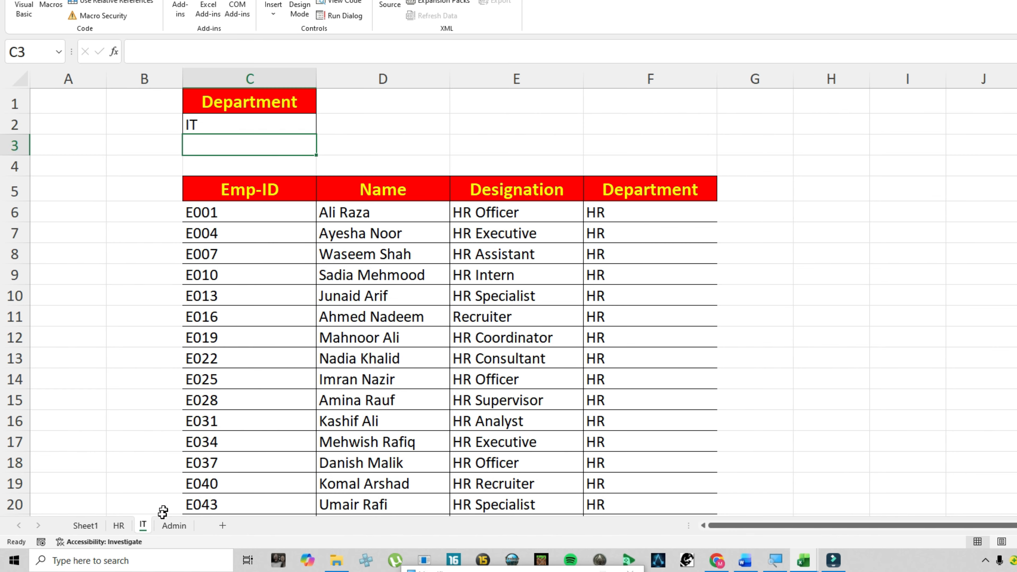
# - Set the Department criterion in C2 of the Admin sheet to Admin, and reactivate the IT and Admin sheets to rerun their filters
pyautogui.click(174, 525)
pyautogui.click(227, 126)
pyautogui.write('Admin')
pyautogui.press('Return')
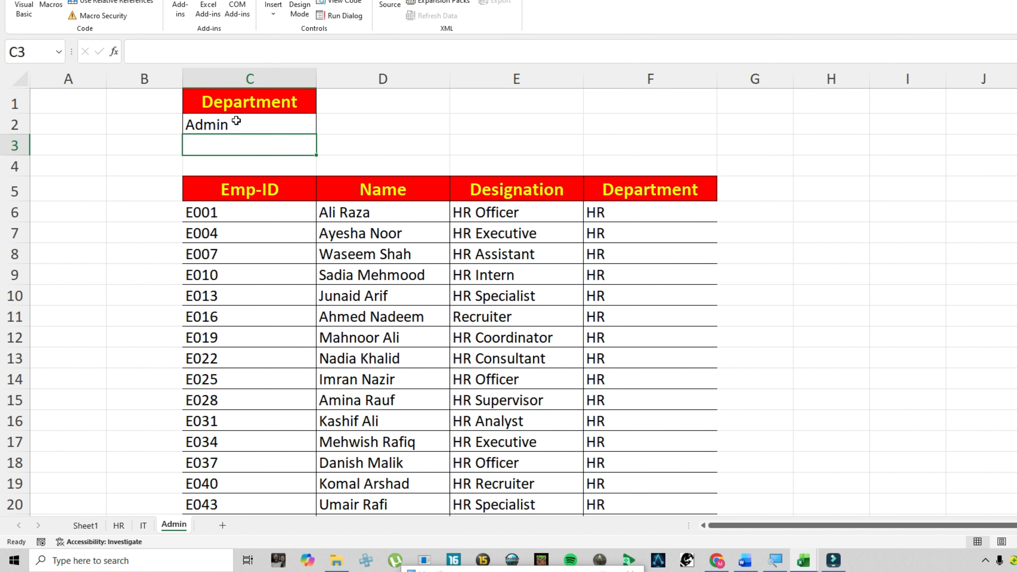
pyautogui.click(144, 525)
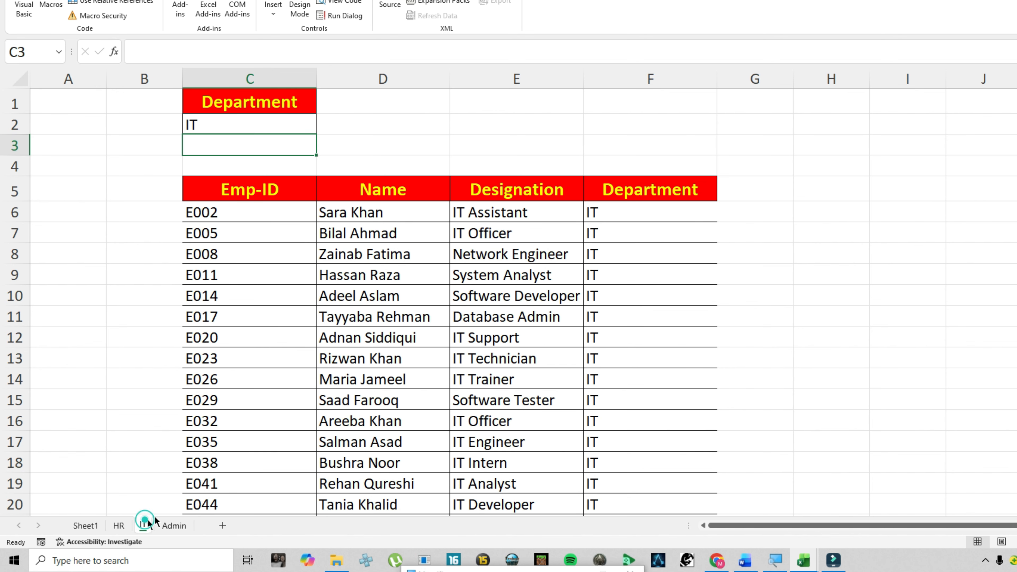
pyautogui.click(174, 526)
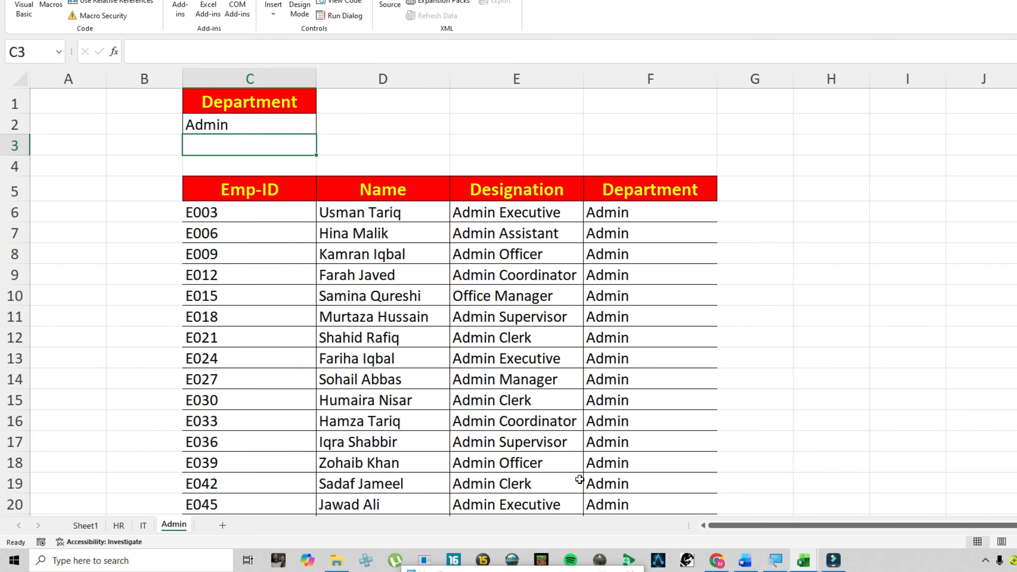
# - Delete rows 53 to 55, the last three employee records, from the table on Sheet1
pyautogui.click(86, 525)
pyautogui.click(96, 348)
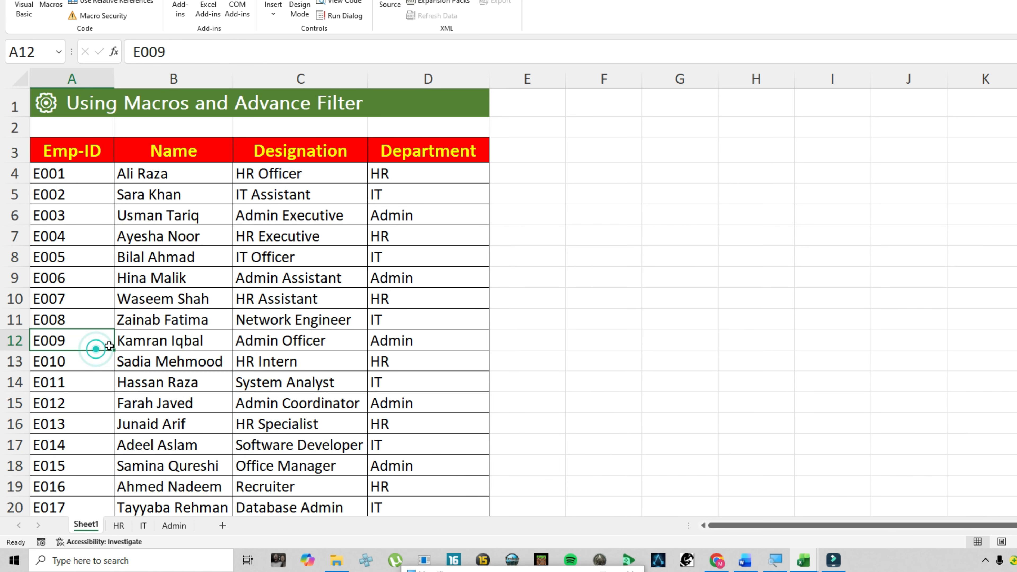
pyautogui.hotkey('ctrl', 'Down')
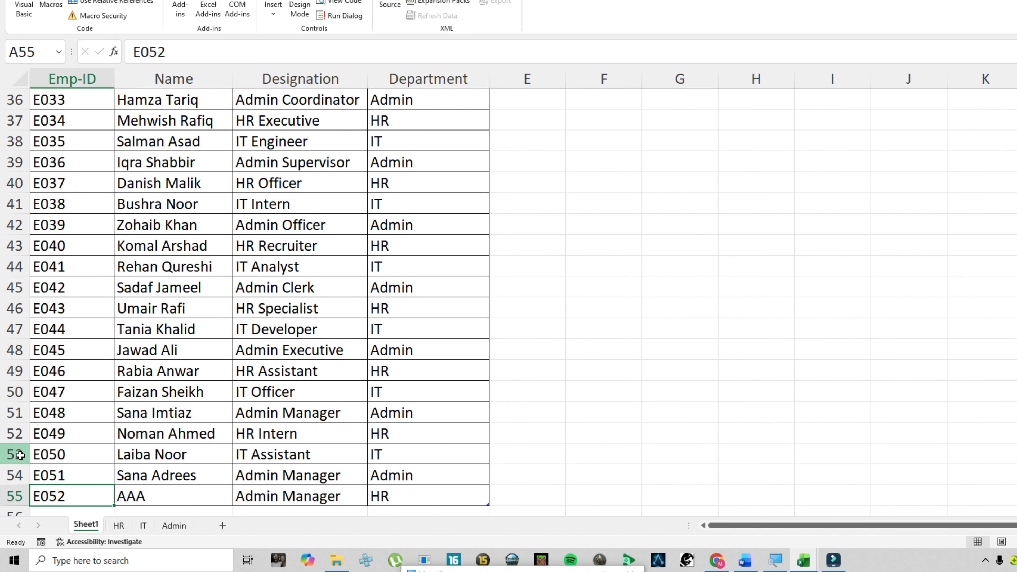
pyautogui.moveTo(14, 454); pyautogui.dragTo(15, 496)
pyautogui.rightClick(19, 468)
pyautogui.click(53, 372)
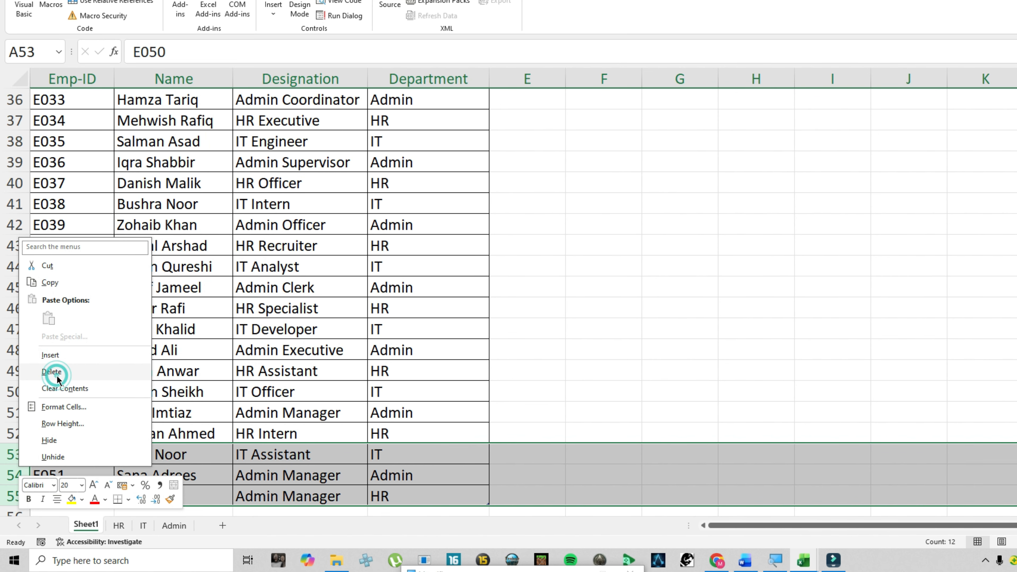
# - Reactivate the HR, IT and Admin sheets to rerun and review their filtered lists, and return to the start of the Sheet1 table
pyautogui.click(119, 525)
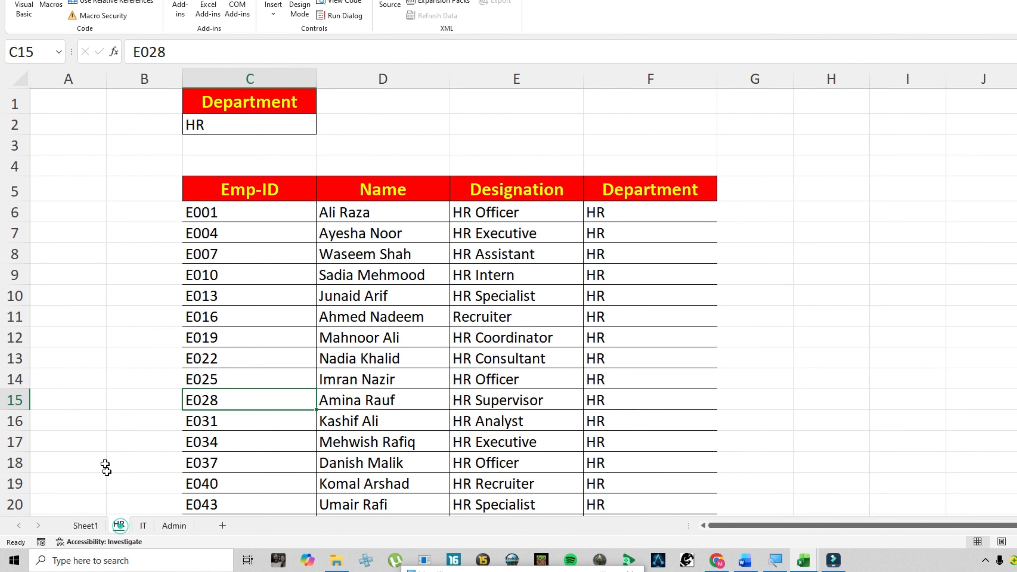
pyautogui.scroll(-4, 200, 414)
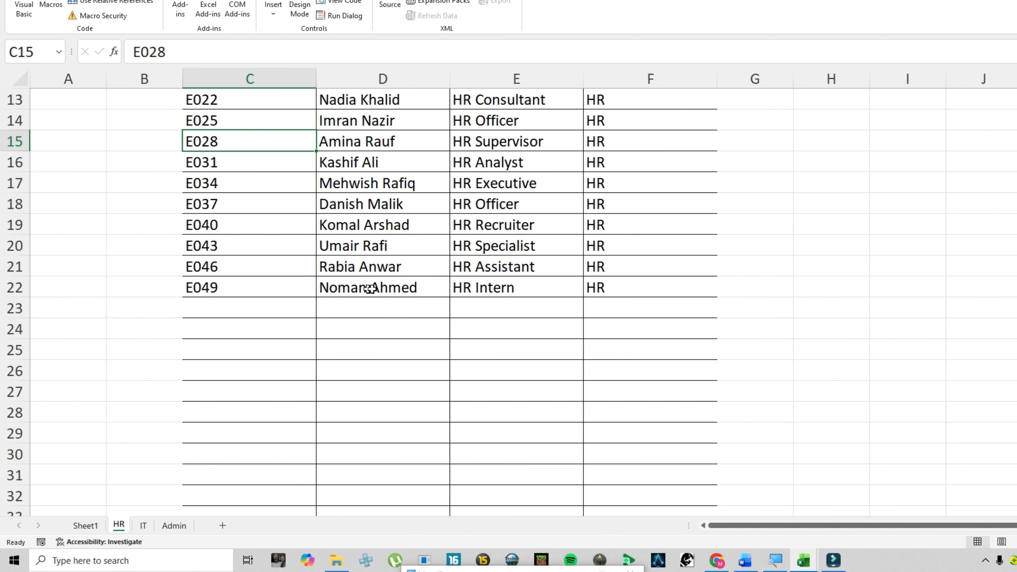
pyautogui.click(142, 525)
pyautogui.scroll(-3, 232, 396)
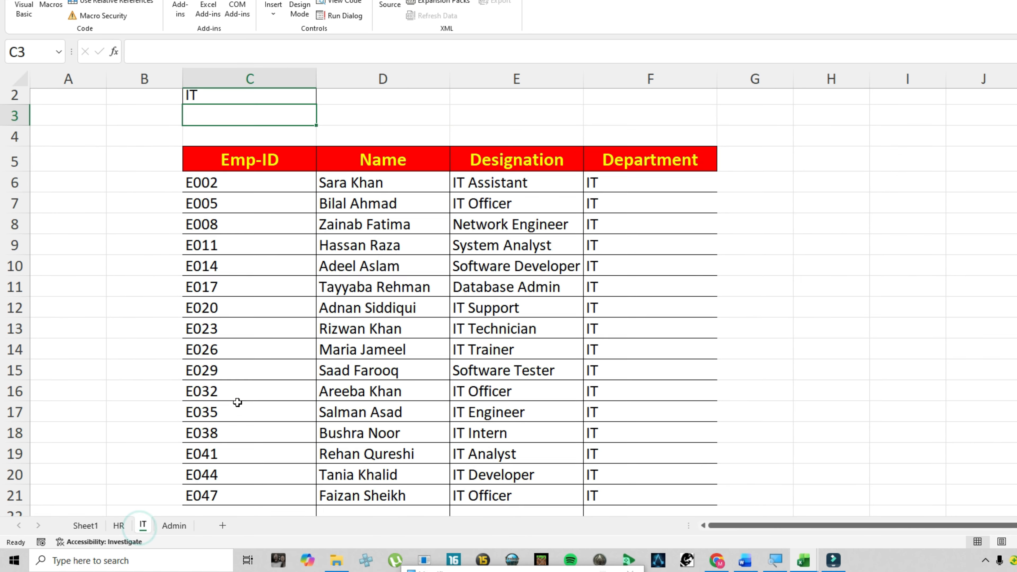
pyautogui.click(174, 525)
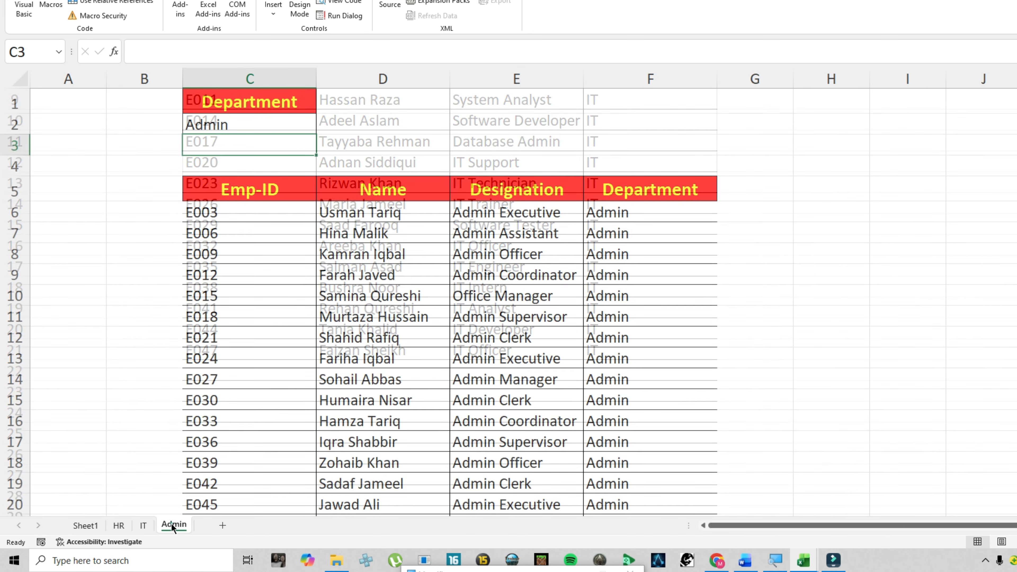
pyautogui.scroll(-3, 269, 411)
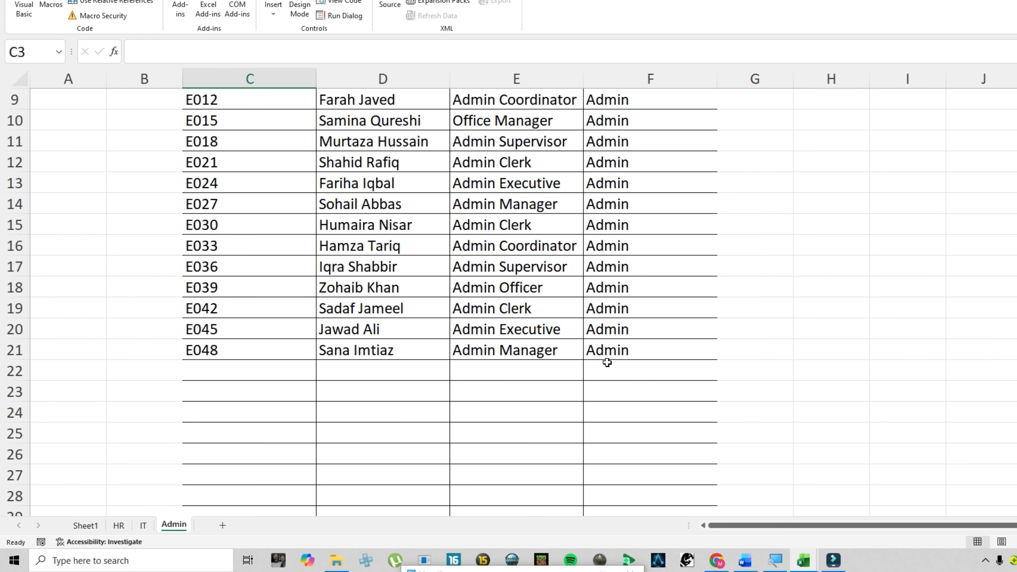
pyautogui.click(142, 525)
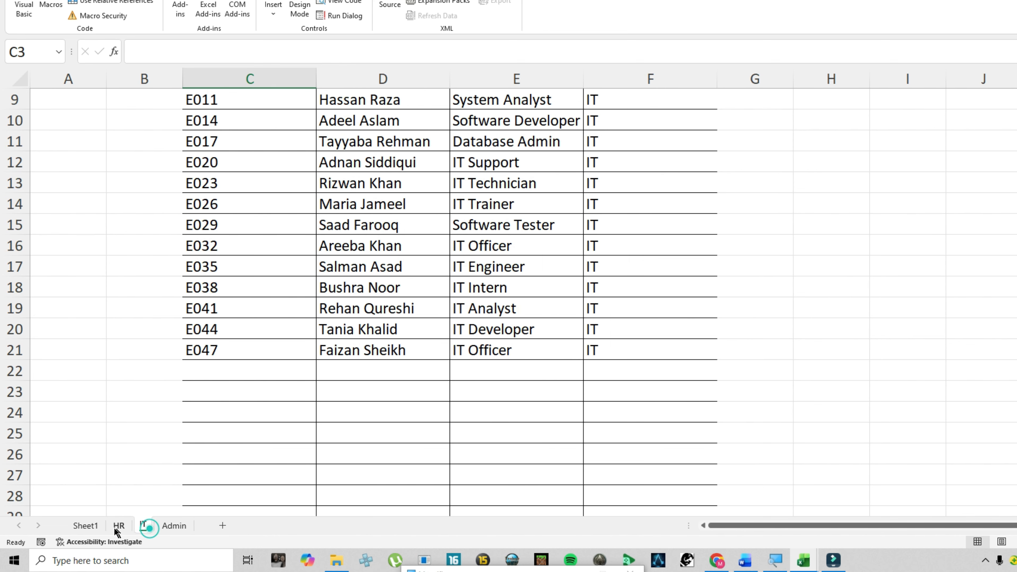
pyautogui.click(118, 525)
pyautogui.click(85, 525)
pyautogui.click(274, 250)
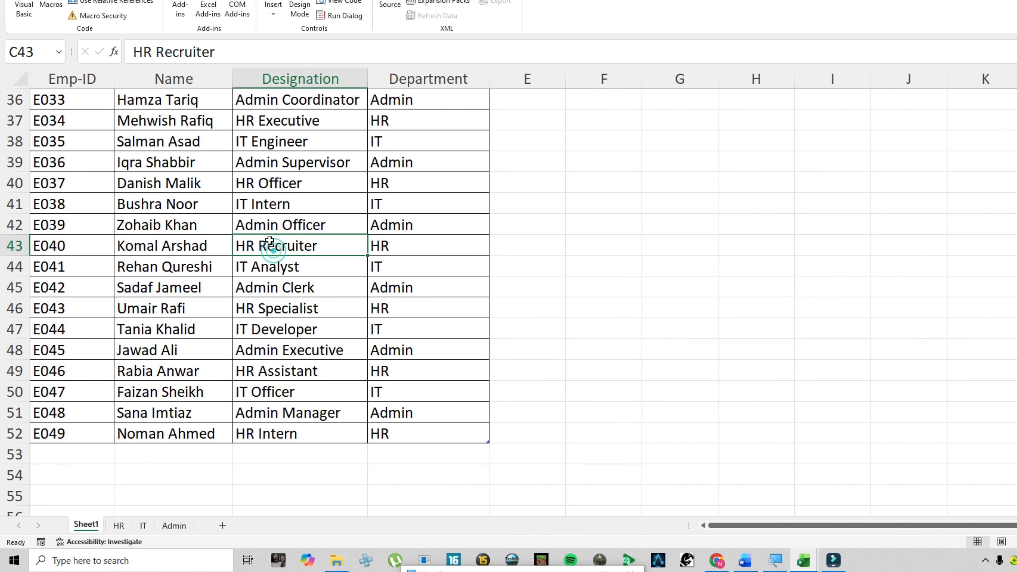
pyautogui.hotkey('ctrl', 'Up')
pyautogui.hotkey('ctrl', 'Up')
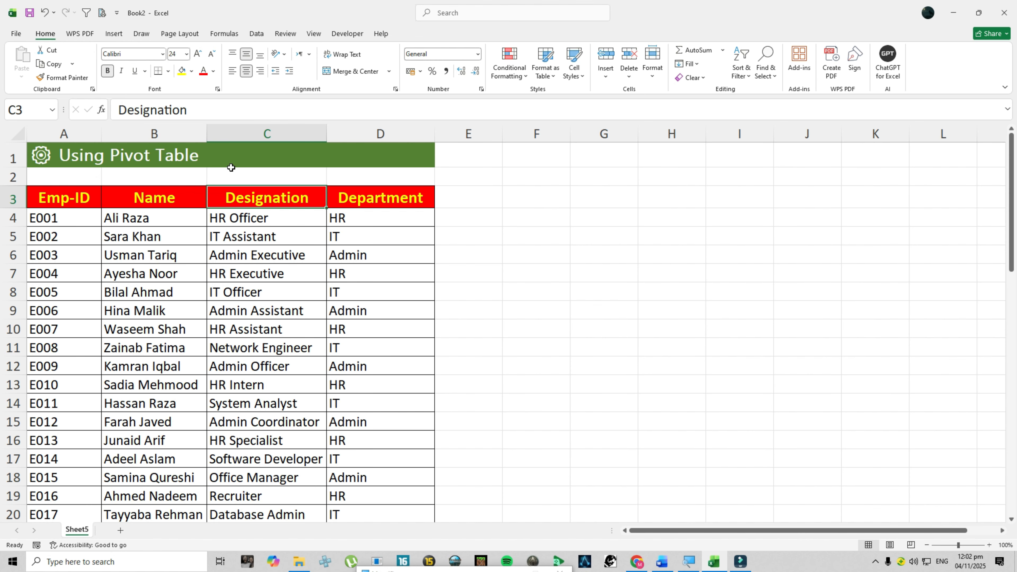
# - Convert the employee range A3:D55 on Sheet5 into a table with headers
pyautogui.hotkey('ctrl', 't')
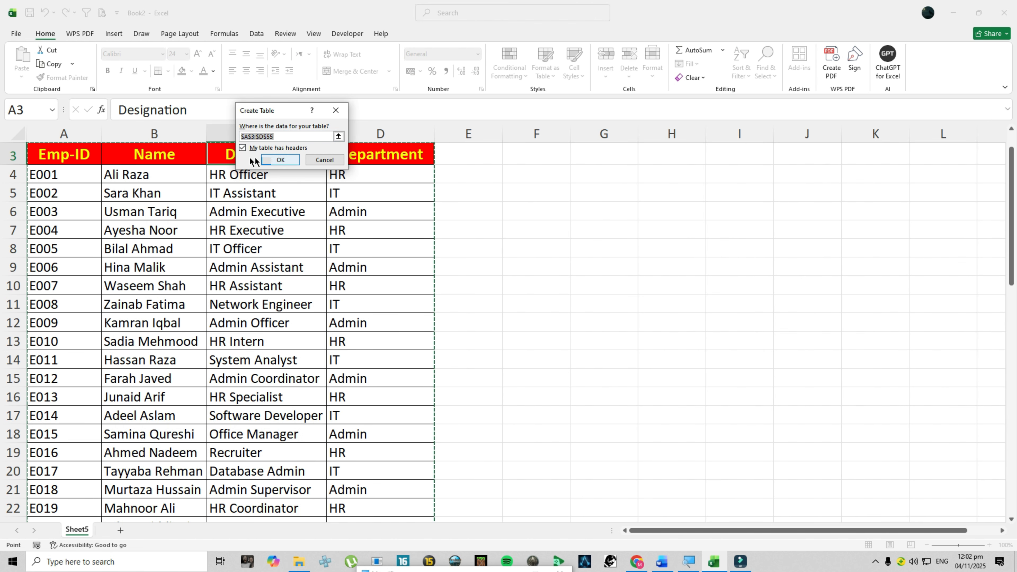
pyautogui.click(273, 158)
pyautogui.scroll(1, 302, 218)
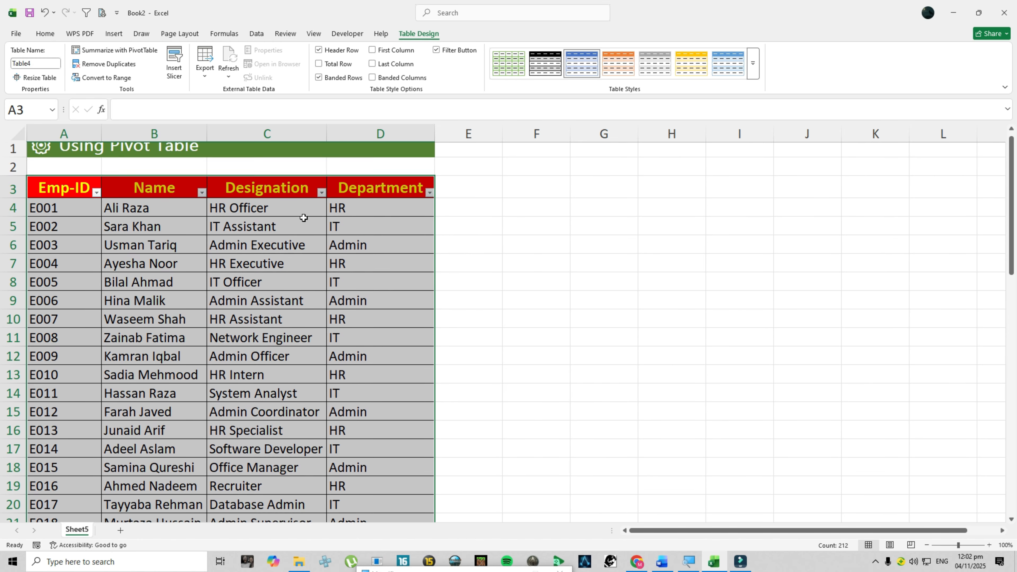
# - Create a PivotTable from the employee table on the existing worksheet at cell F3 of Sheet5
pyautogui.click(113, 34)
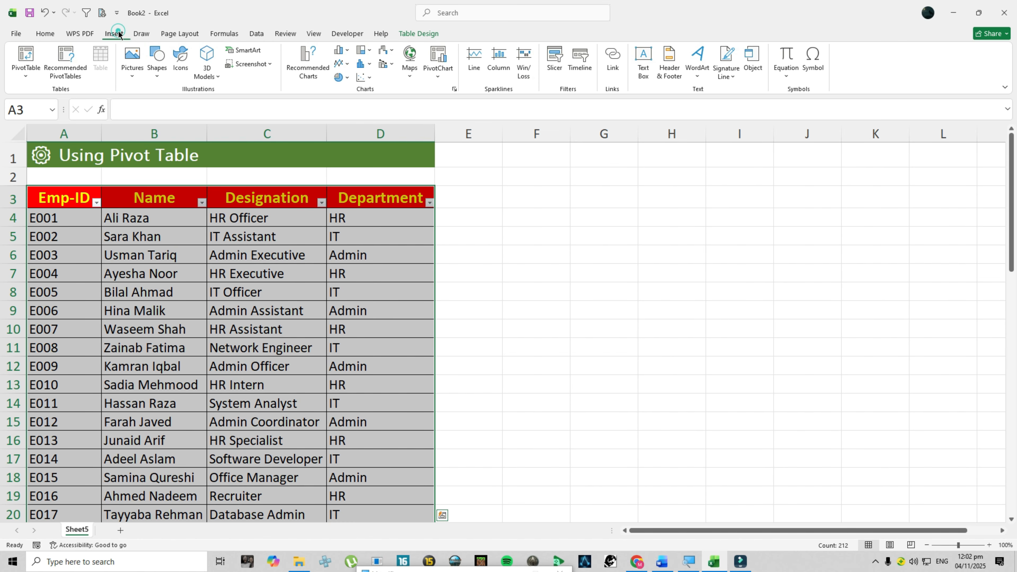
pyautogui.click(28, 69)
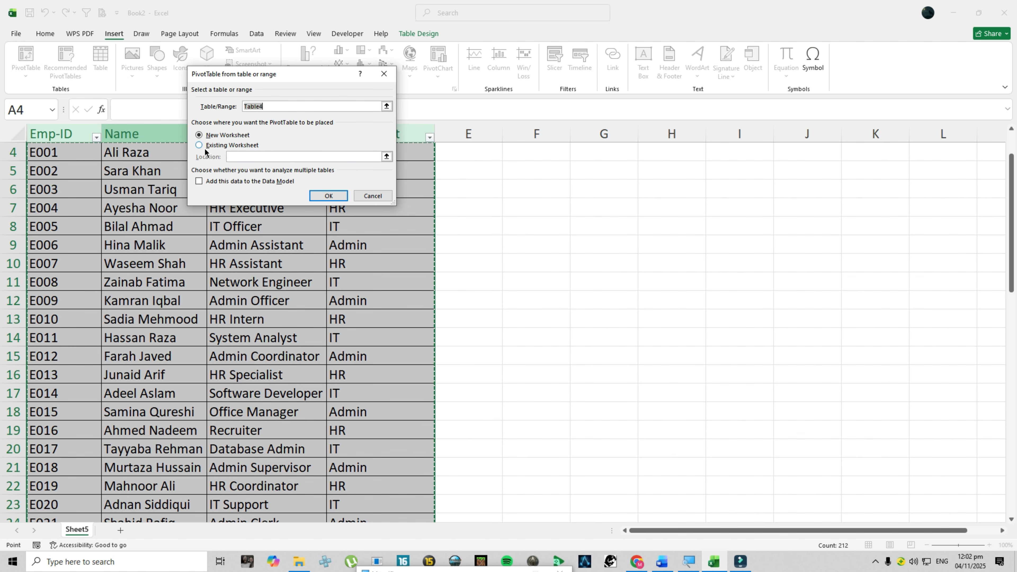
pyautogui.click(221, 149)
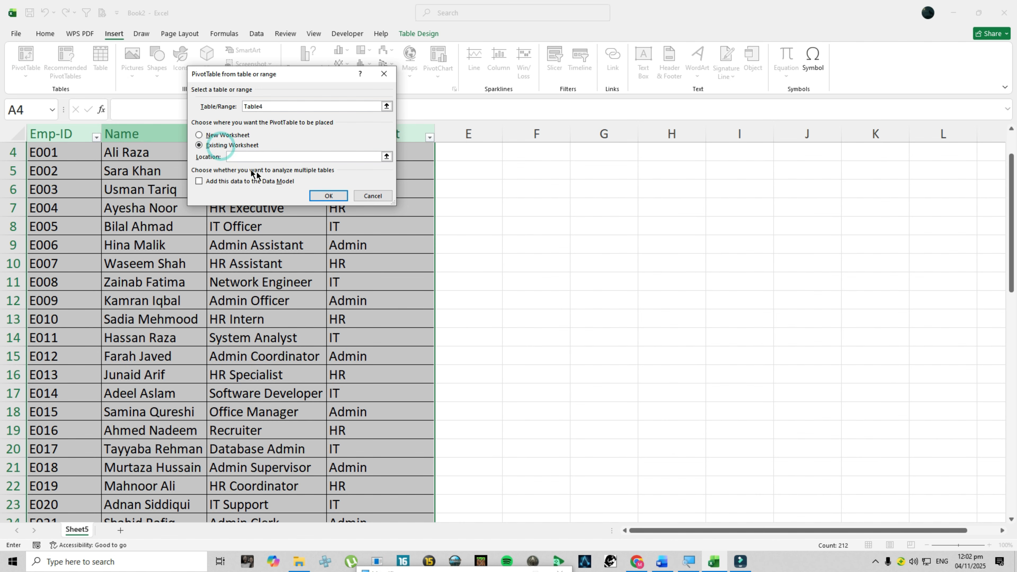
pyautogui.scroll(1, 506, 285)
pyautogui.click(515, 194)
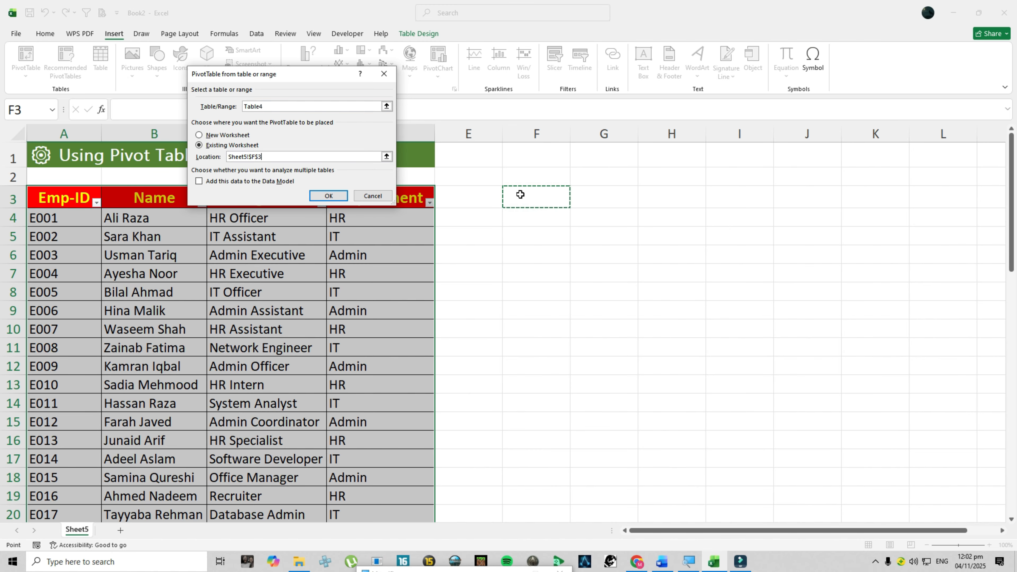
pyautogui.click(330, 196)
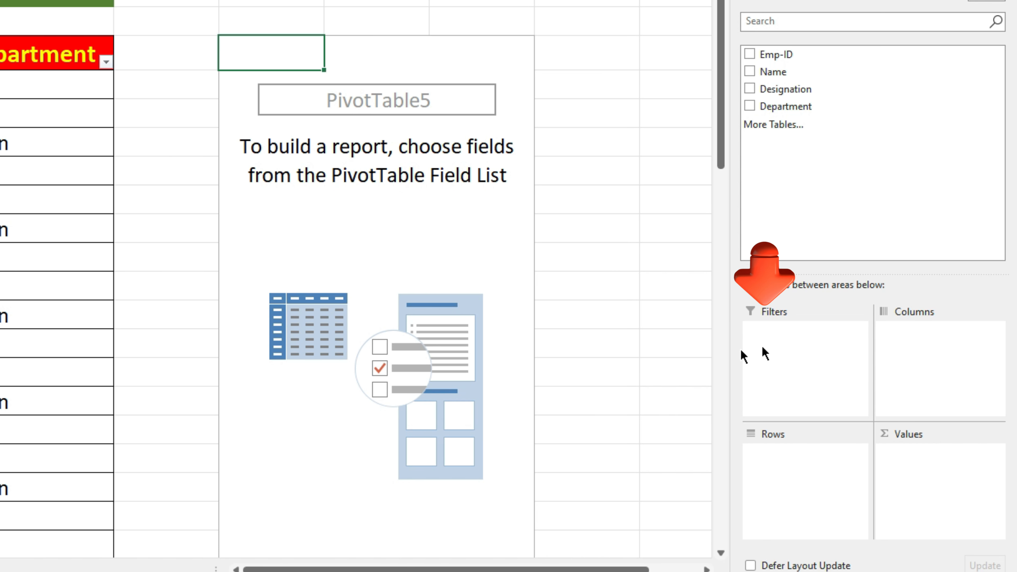
# - Lay out the PivotTable with Department as filter, Emp-ID, Name and Designation as rows, and Emp-ID as values
pyautogui.moveTo(763, 113); pyautogui.dragTo(818, 387)
pyautogui.moveTo(816, 381); pyautogui.dragTo(809, 356)
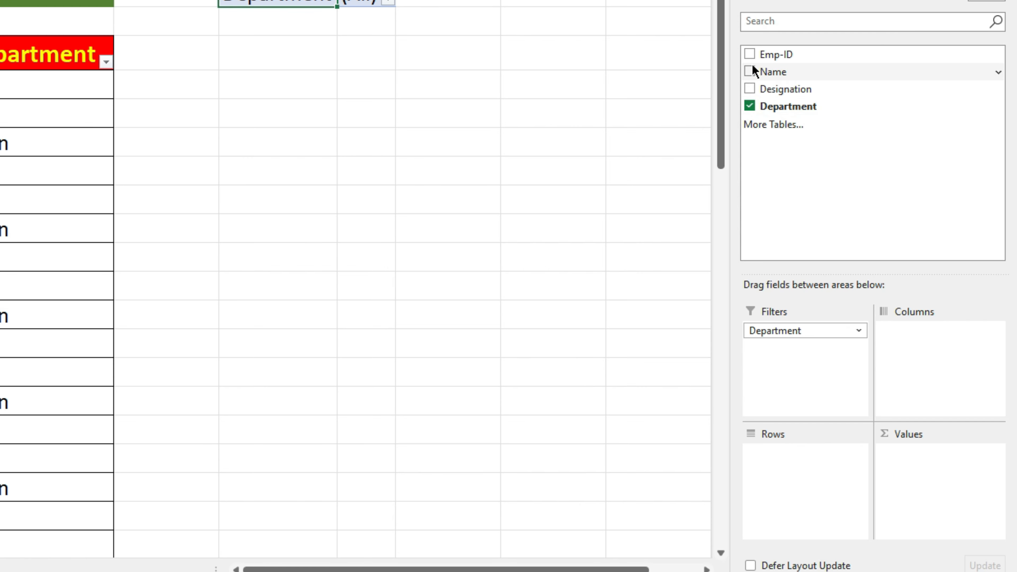
pyautogui.moveTo(748, 54); pyautogui.dragTo(790, 475)
pyautogui.moveTo(760, 72); pyautogui.dragTo(765, 476)
pyautogui.moveTo(750, 90); pyautogui.dragTo(773, 490)
pyautogui.moveTo(764, 60); pyautogui.dragTo(918, 483)
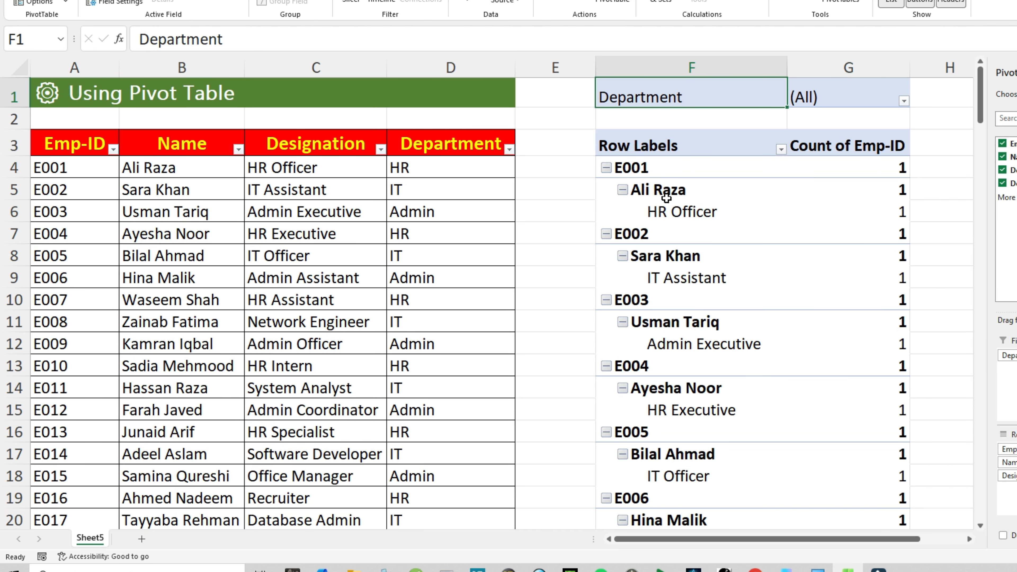
# - Enable the classic PivotTable layout in the PivotTable's display options
pyautogui.rightClick(694, 212)
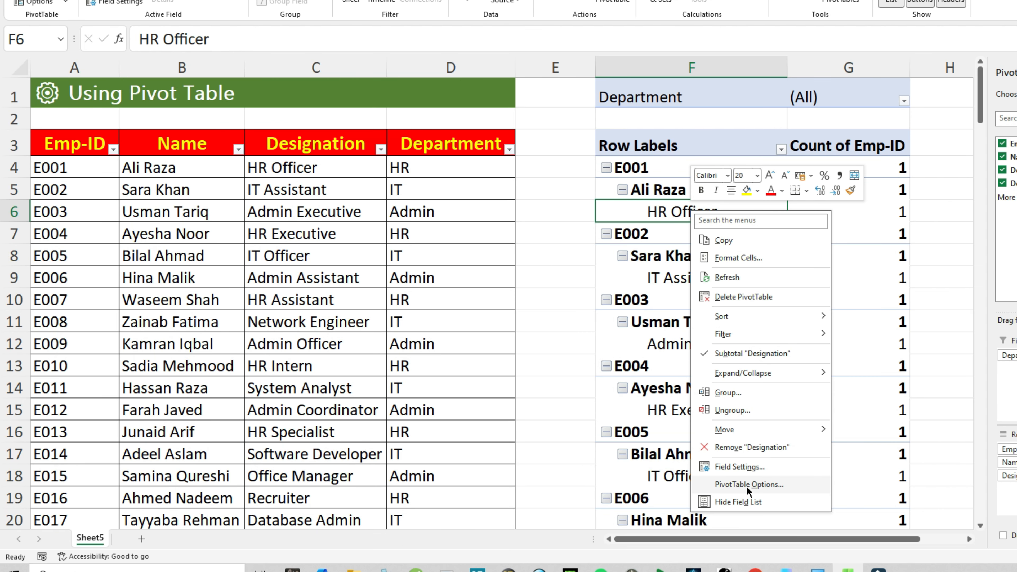
pyautogui.click(755, 486)
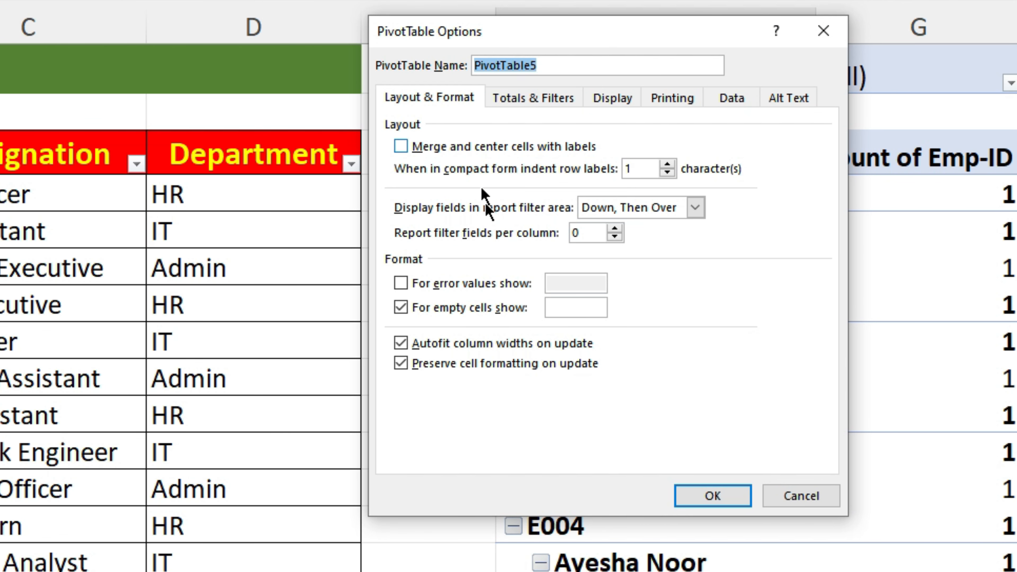
pyautogui.click(605, 98)
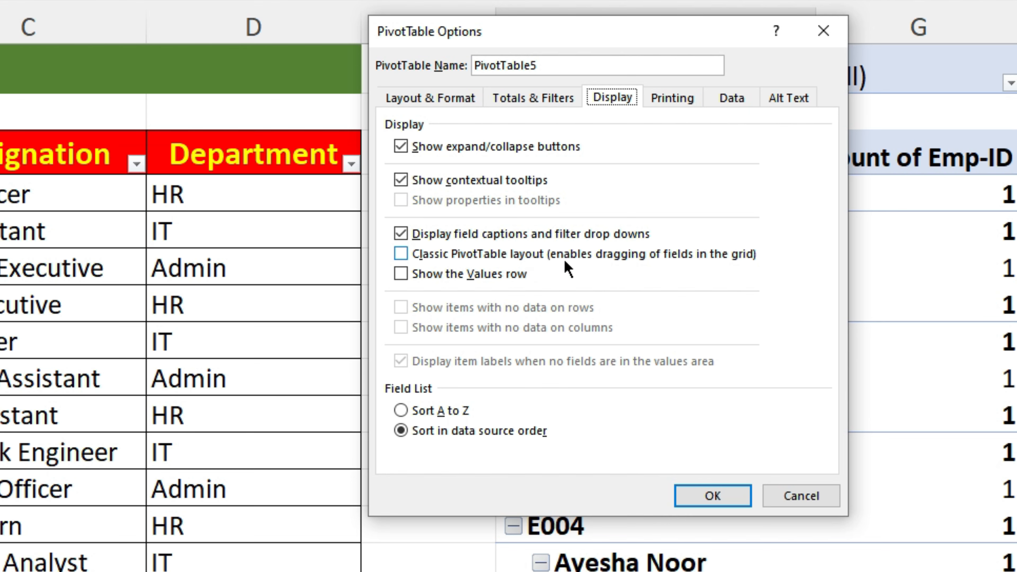
pyautogui.click(401, 253)
pyautogui.click(711, 496)
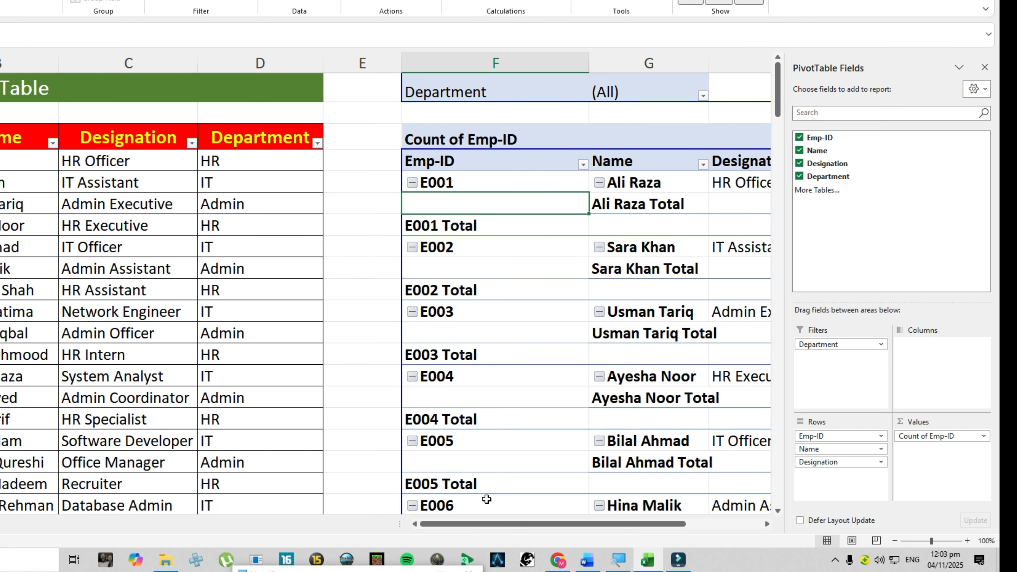
# - Remove the Name subtotals from the PivotTable
pyautogui.moveTo(506, 525); pyautogui.dragTo(545, 523)
pyautogui.click(516, 204)
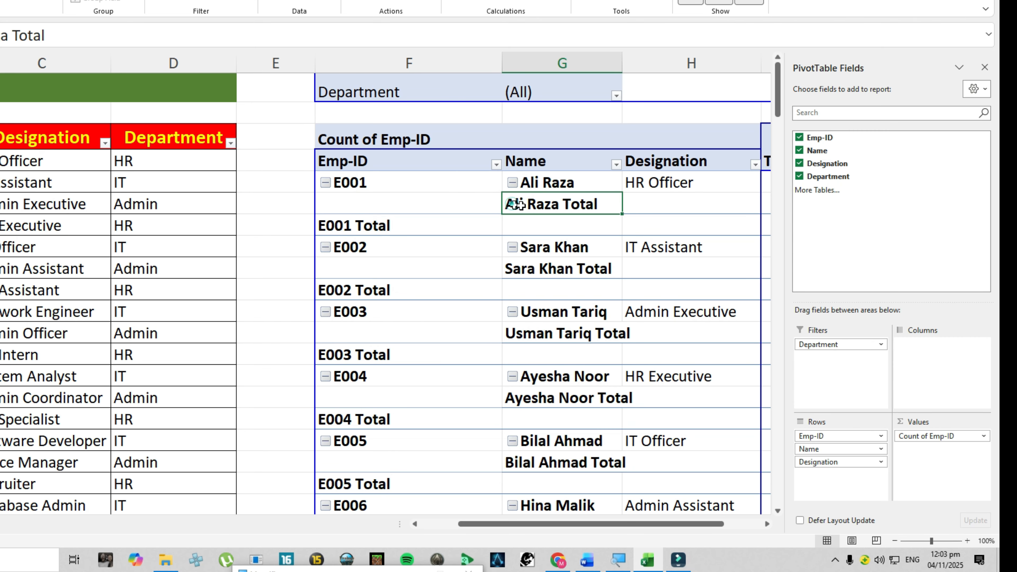
pyautogui.rightClick(534, 205)
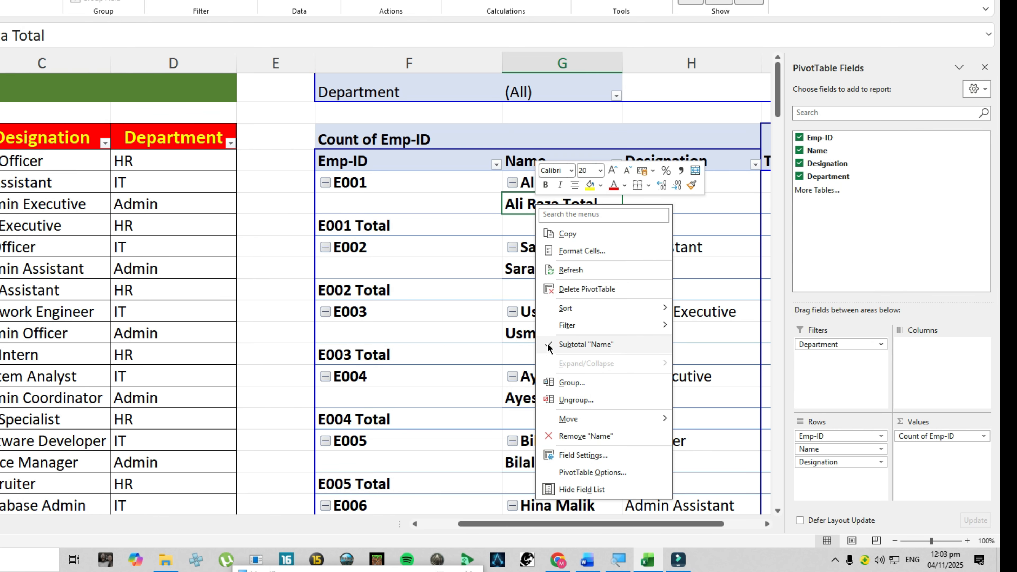
pyautogui.click(584, 346)
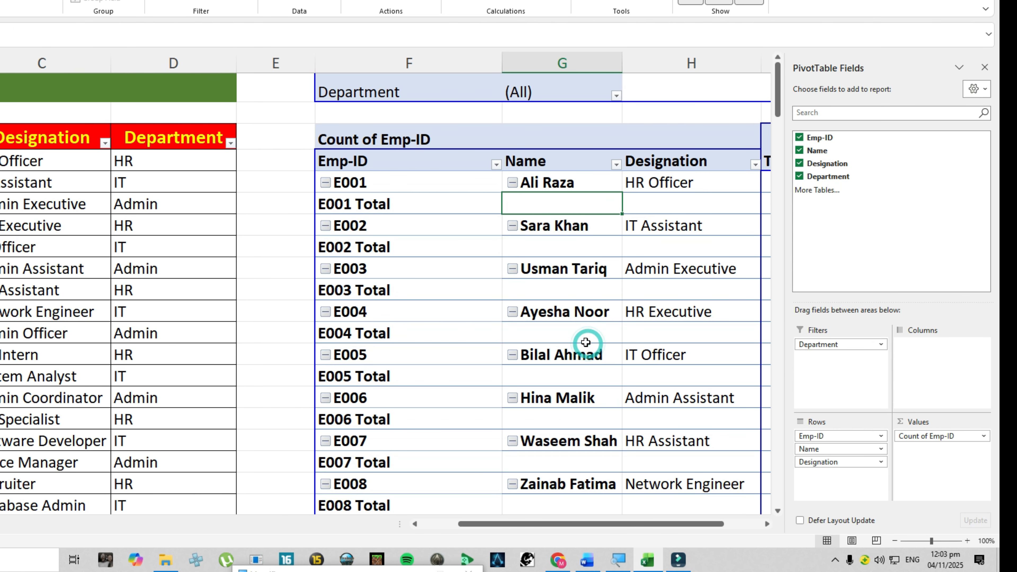
# - Remove the Emp-ID subtotals from the PivotTable
pyautogui.rightClick(352, 206)
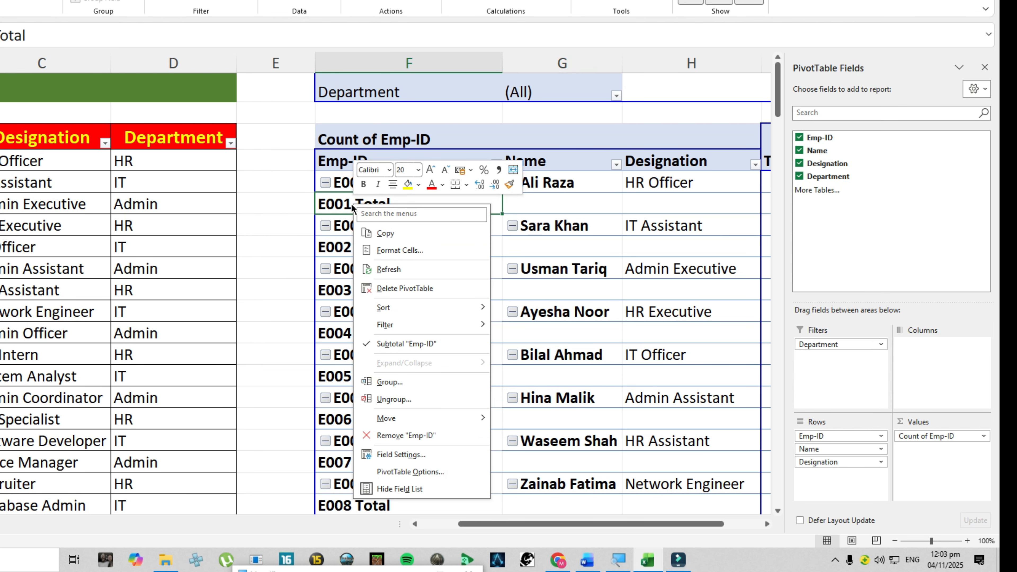
pyautogui.click(406, 345)
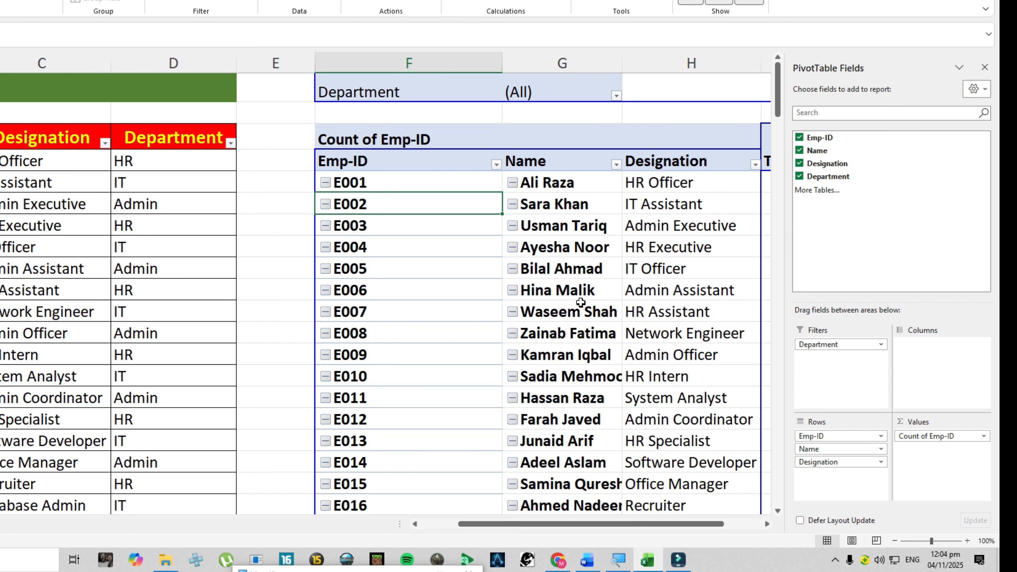
# - Generate a separate PivotTable sheet for every Department using Show Report Filter Pages
pyautogui.moveTo(499, 524); pyautogui.dragTo(549, 529)
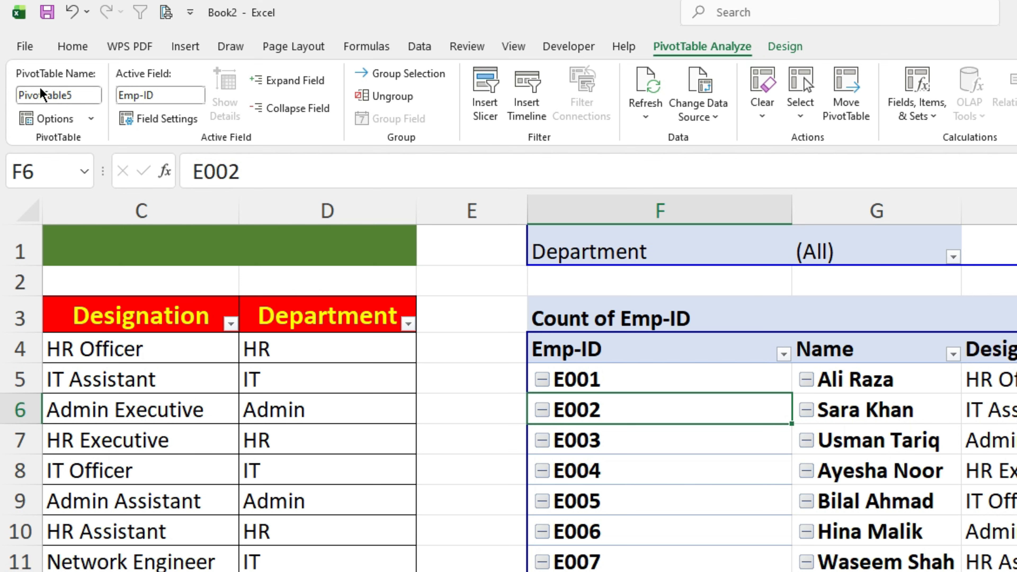
pyautogui.click(96, 119)
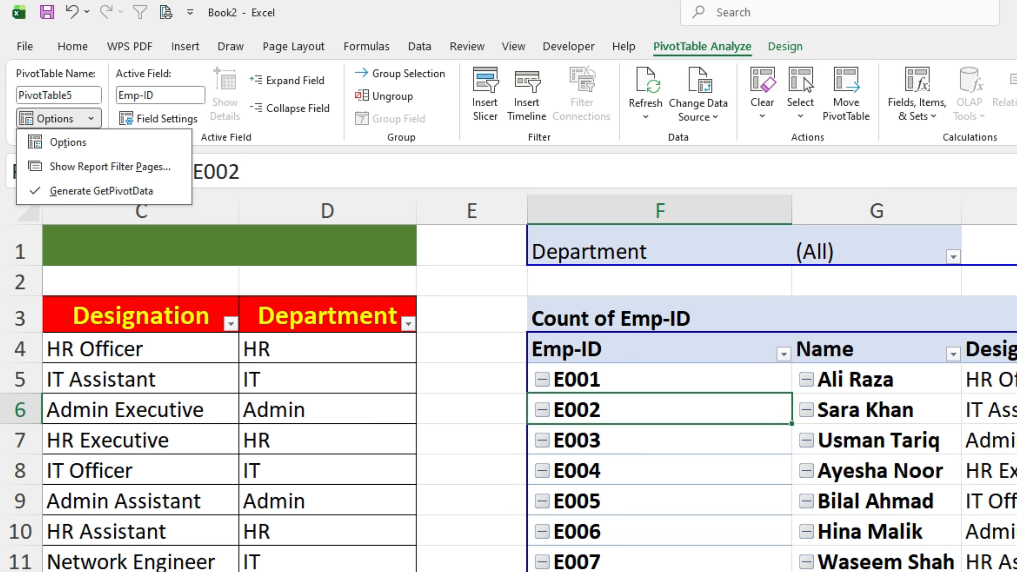
pyautogui.click(91, 166)
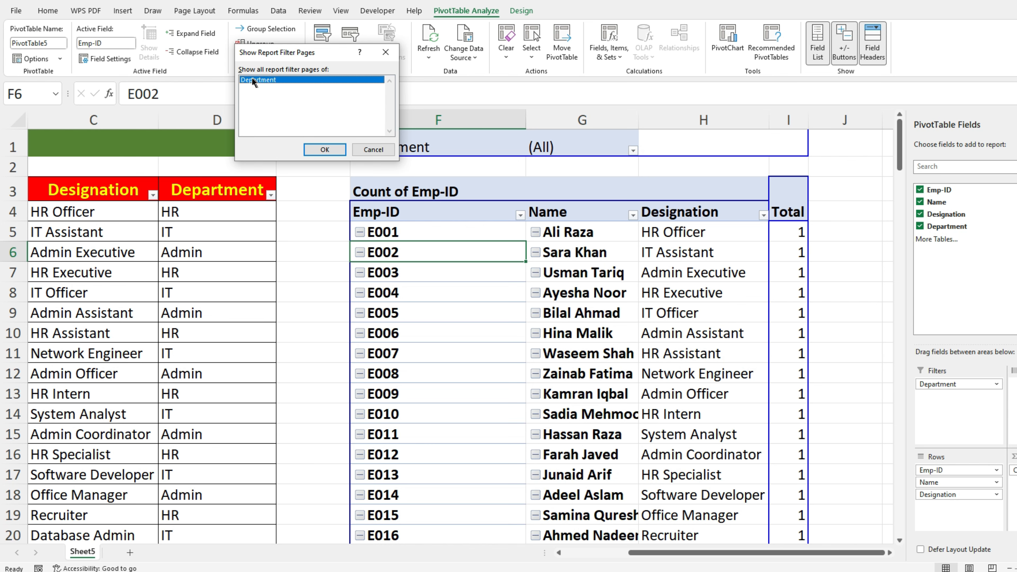
pyautogui.click(325, 149)
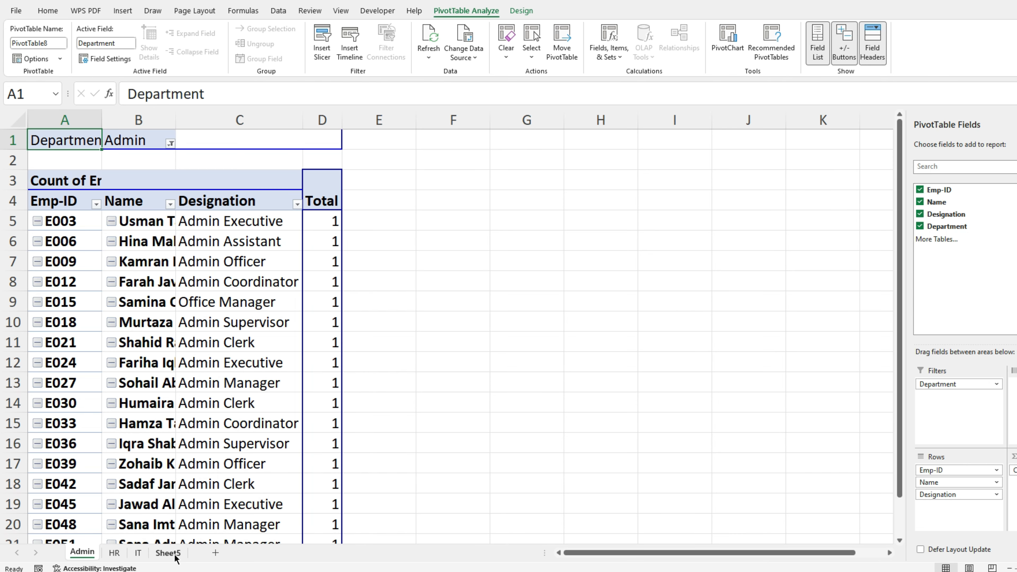
# - Add a row at the end of Sheet5's employee table by filling the E052 record down into row 56
pyautogui.click(165, 552)
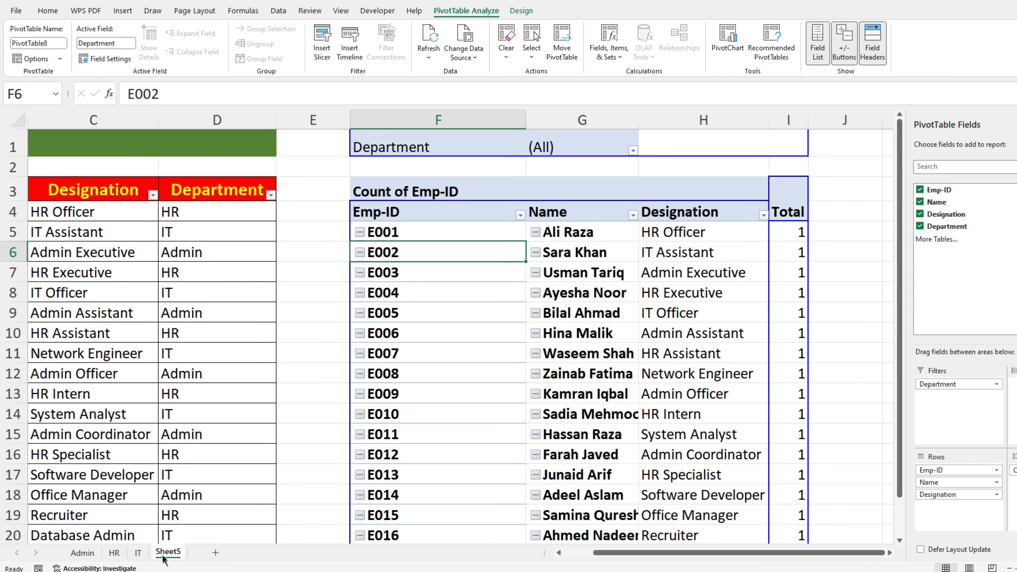
pyautogui.scroll(-4, 184, 438)
pyautogui.scroll(-8, 185, 439)
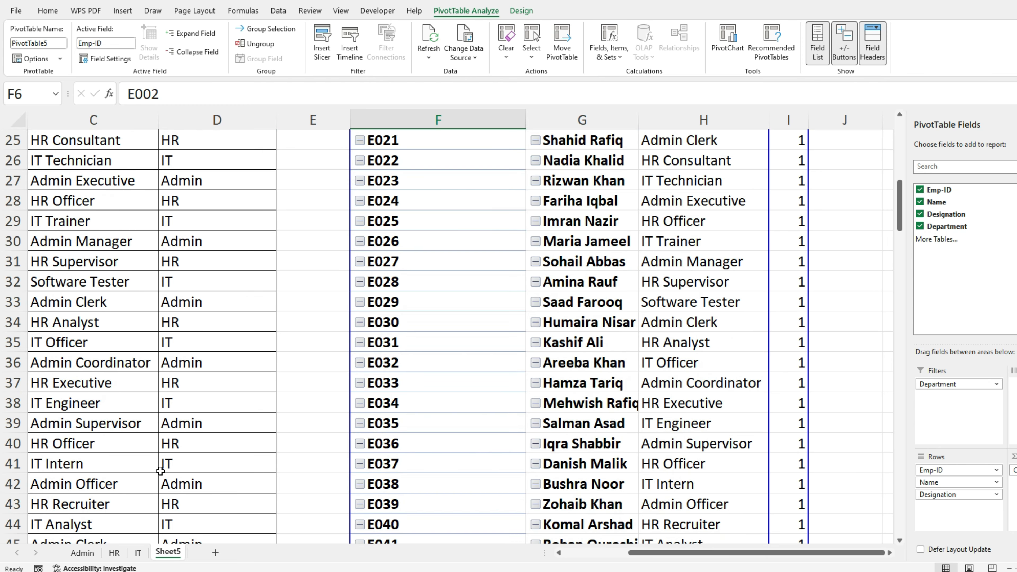
pyautogui.hscroll(-2, 591, 556)
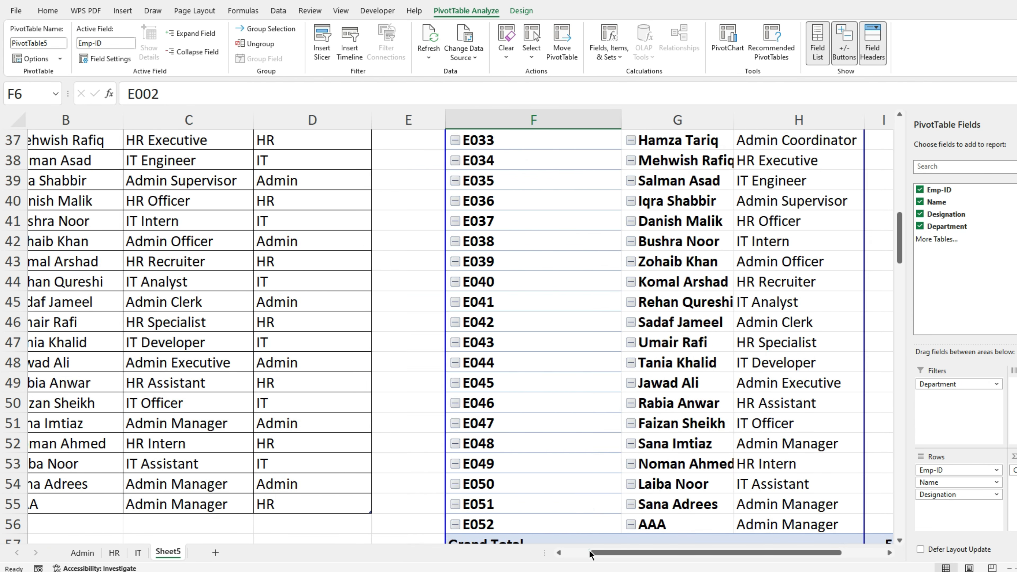
pyautogui.click(58, 519)
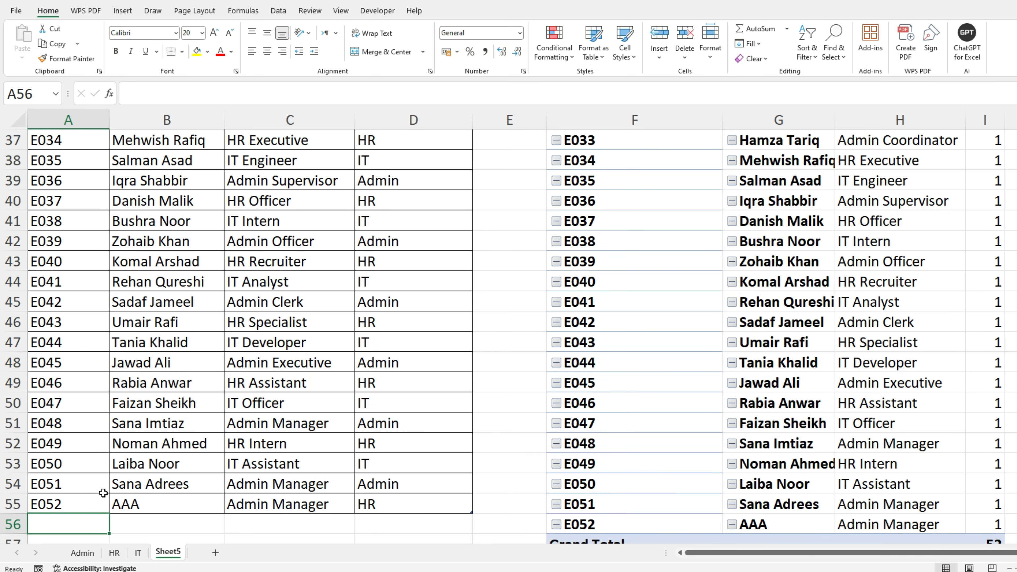
pyautogui.scroll(-1, 104, 493)
pyautogui.hotkey('shift', 'Right')
pyautogui.hotkey('shift', 'Right')
pyautogui.hotkey('shift', 'Right')
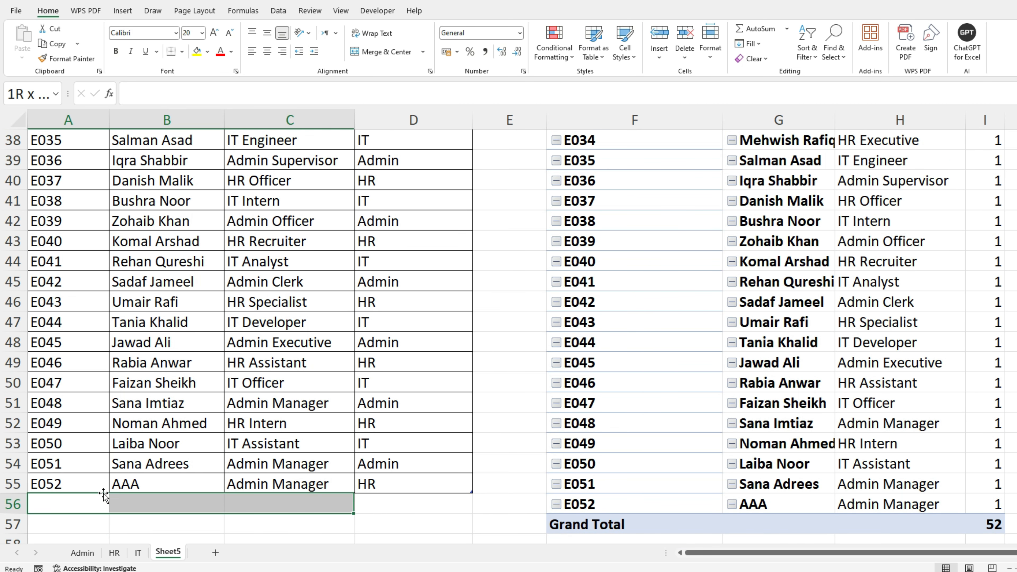
pyautogui.hotkey('ctrl', 'd')
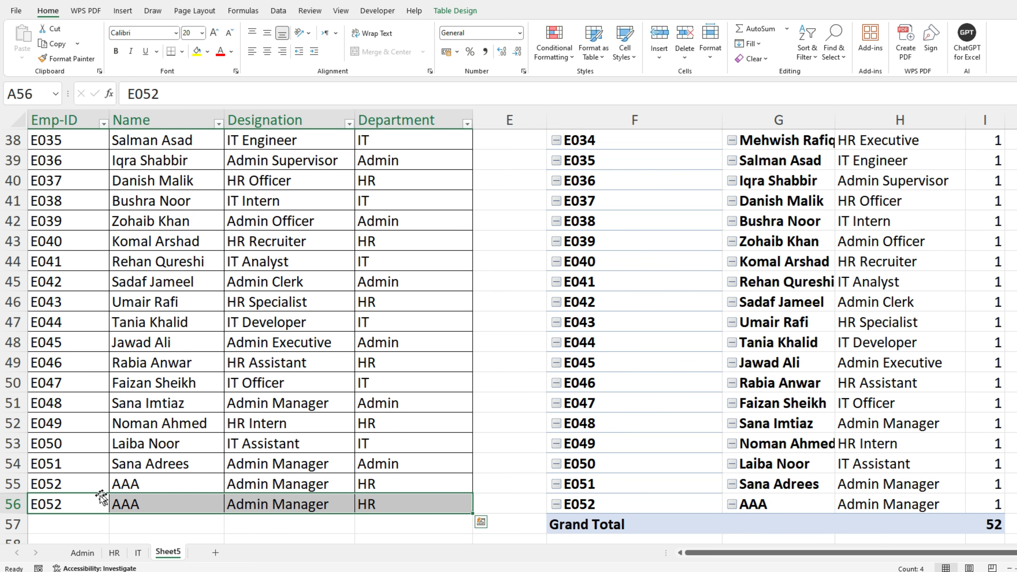
# - Change the new row 56 record's Emp-ID to E053 and its Name to VVV
pyautogui.doubleClick(89, 505)
pyautogui.press('BackSpace')
pyautogui.write('3')
pyautogui.press('Return')
pyautogui.click(166, 505)
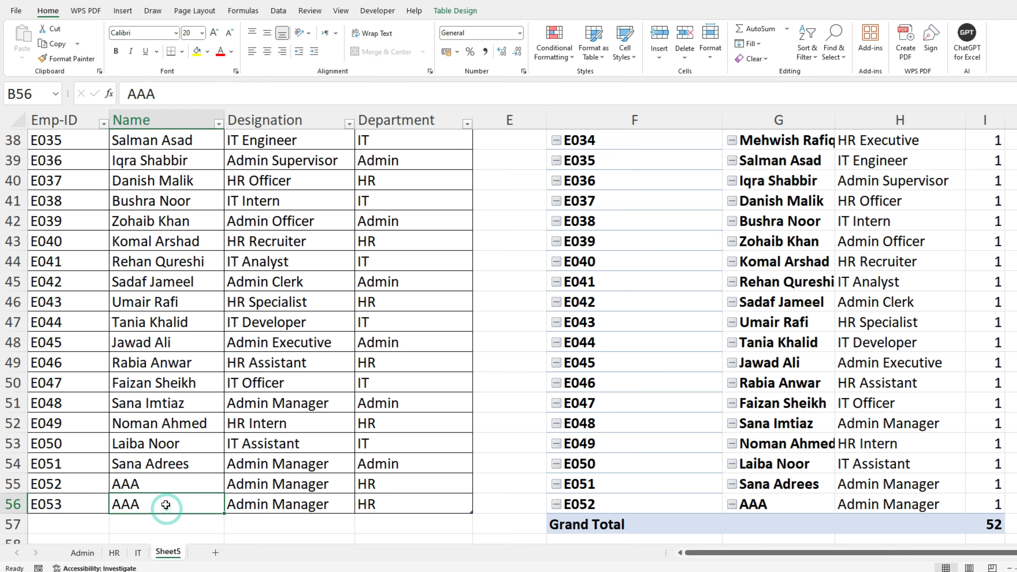
pyautogui.write('VVV')
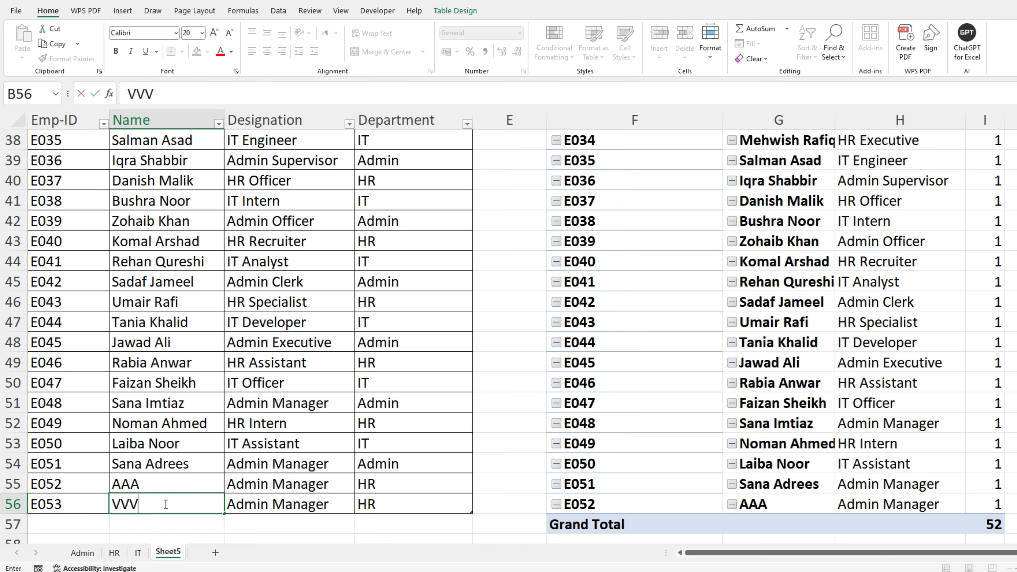
pyautogui.press('Return')
pyautogui.click(166, 505)
pyautogui.press('Right')
pyautogui.press('Right')
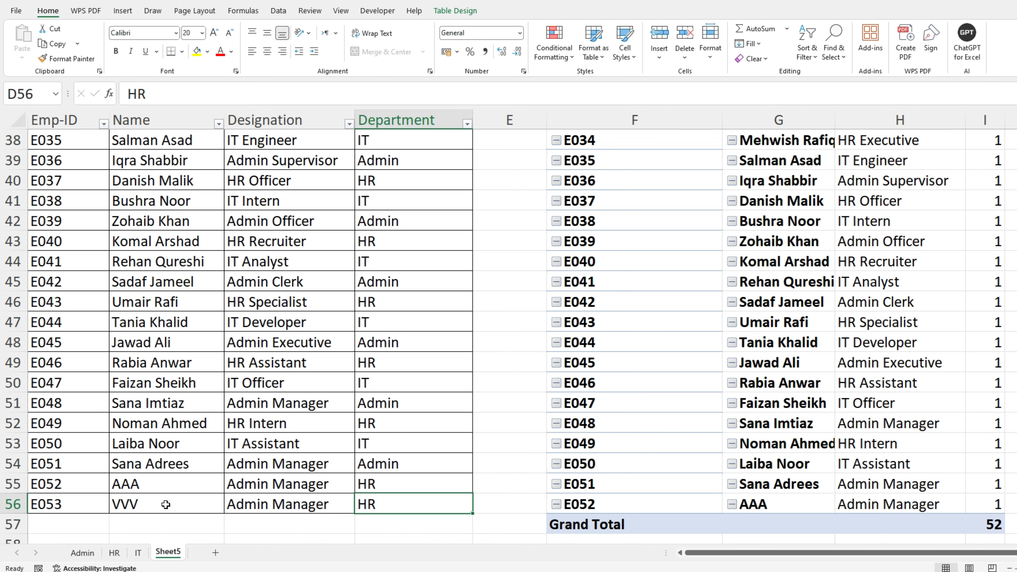
# - Refresh the PivotTable on the HR sheet to bring in the added employee record
pyautogui.click(115, 552)
pyautogui.scroll(-3, 195, 387)
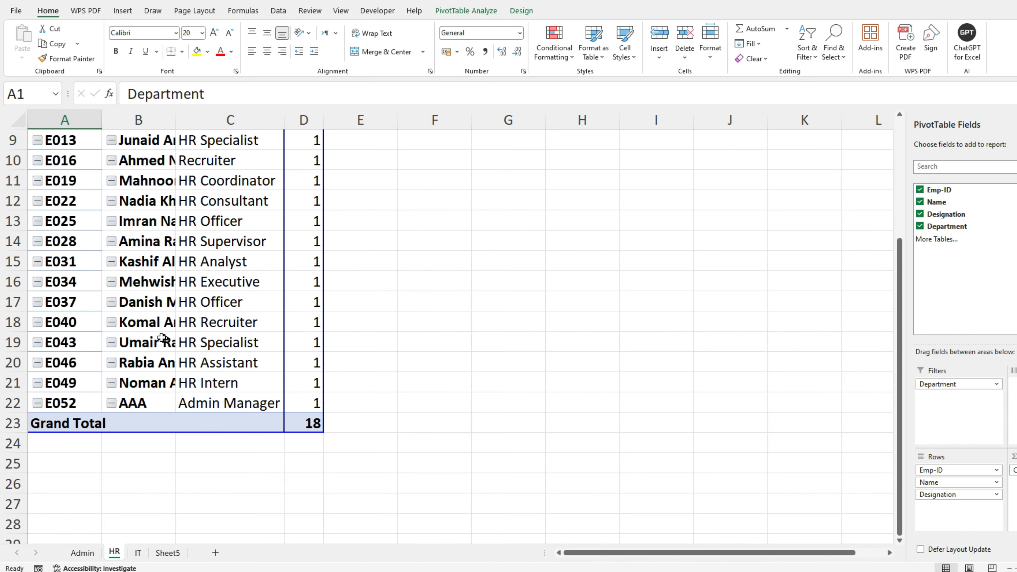
pyautogui.rightClick(151, 320)
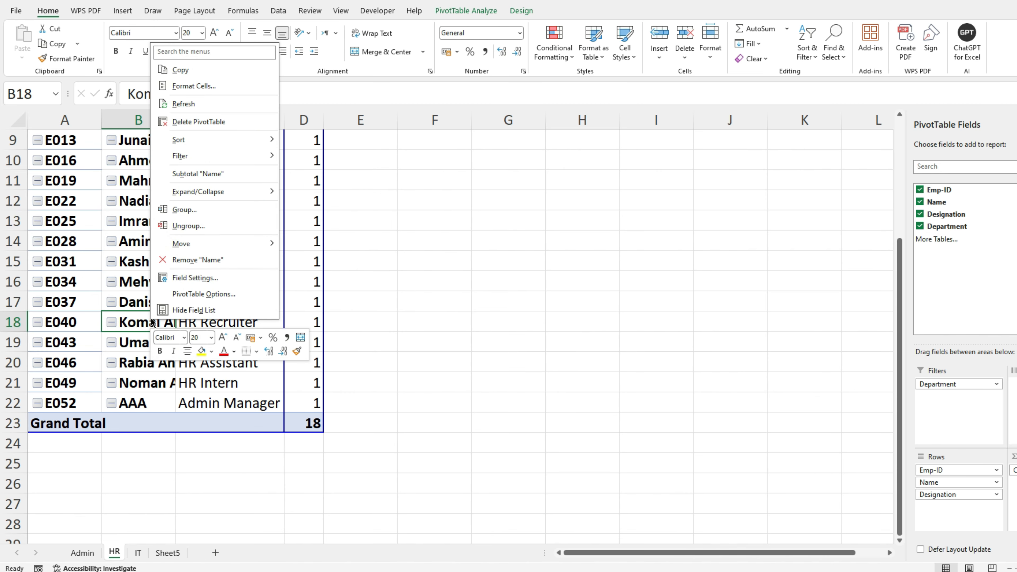
pyautogui.click(200, 104)
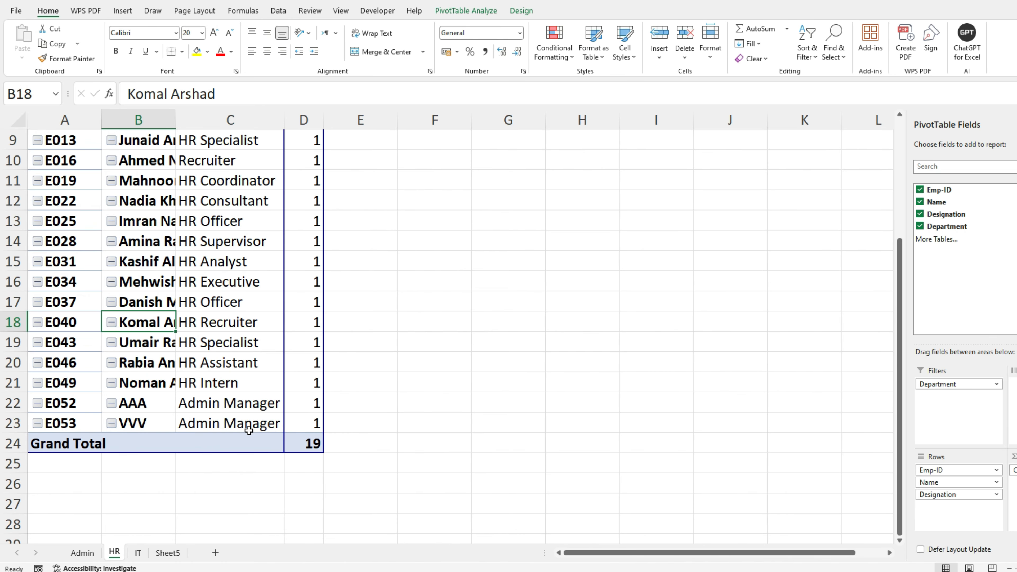
# - Review the source table on Sheet5 and the Admin, HR and IT department sheets
pyautogui.click(169, 552)
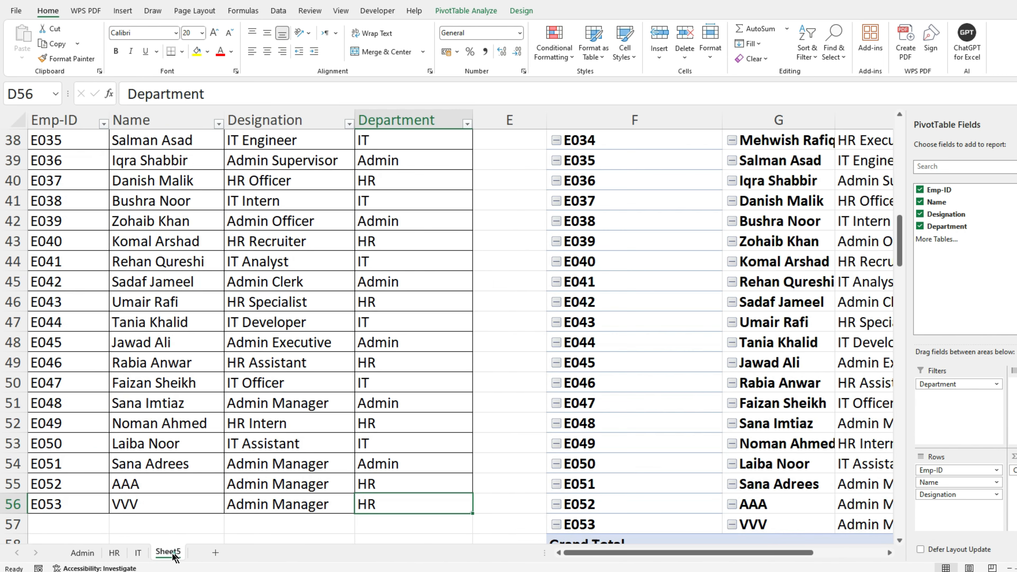
pyautogui.click(82, 553)
pyautogui.click(114, 552)
pyautogui.click(138, 553)
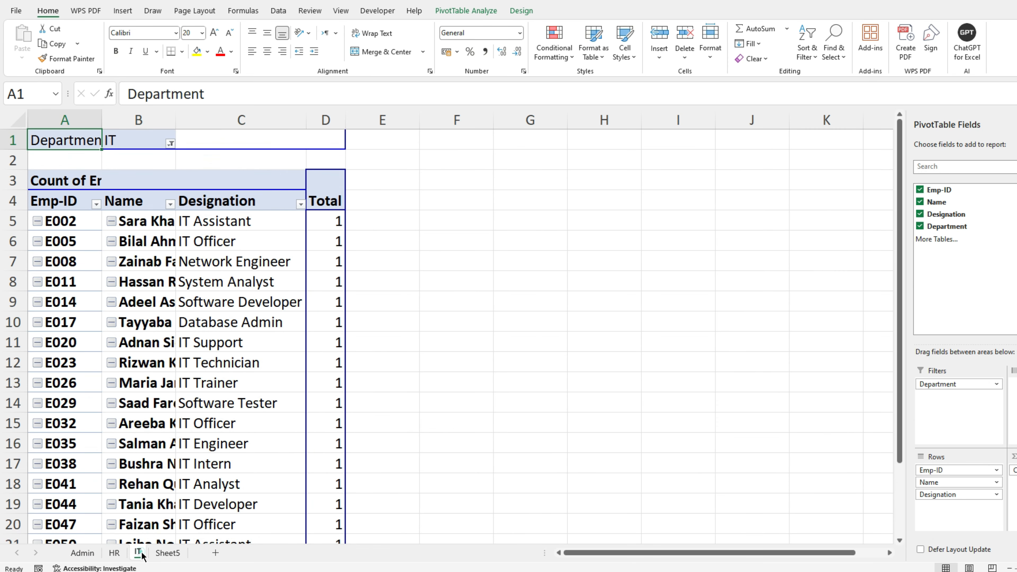
pyautogui.click(167, 553)
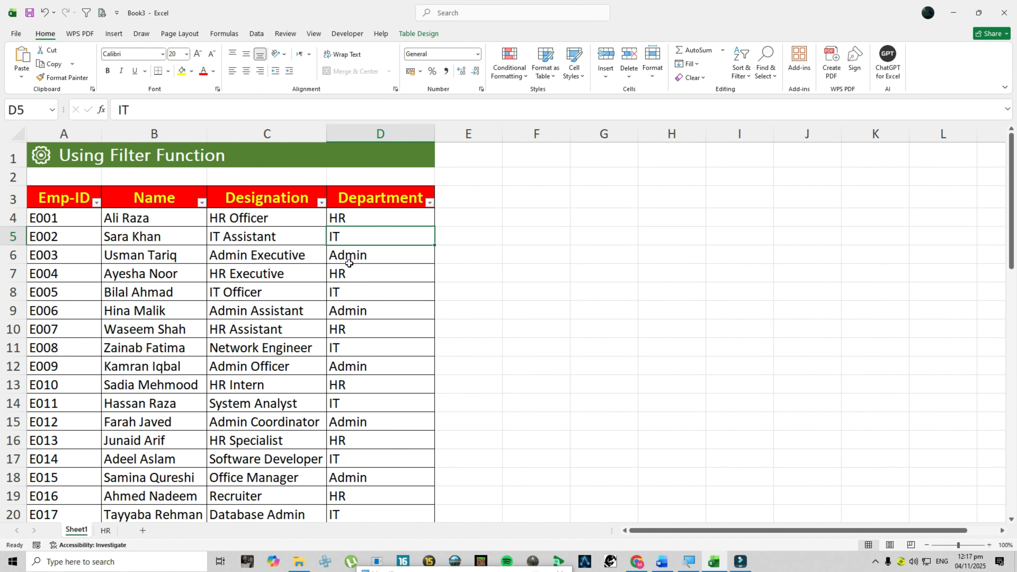
# - Look over the HR sheet and the employee table on Sheet1 of the Book3 workbook
pyautogui.click(109, 532)
pyautogui.click(82, 531)
pyautogui.click(259, 440)
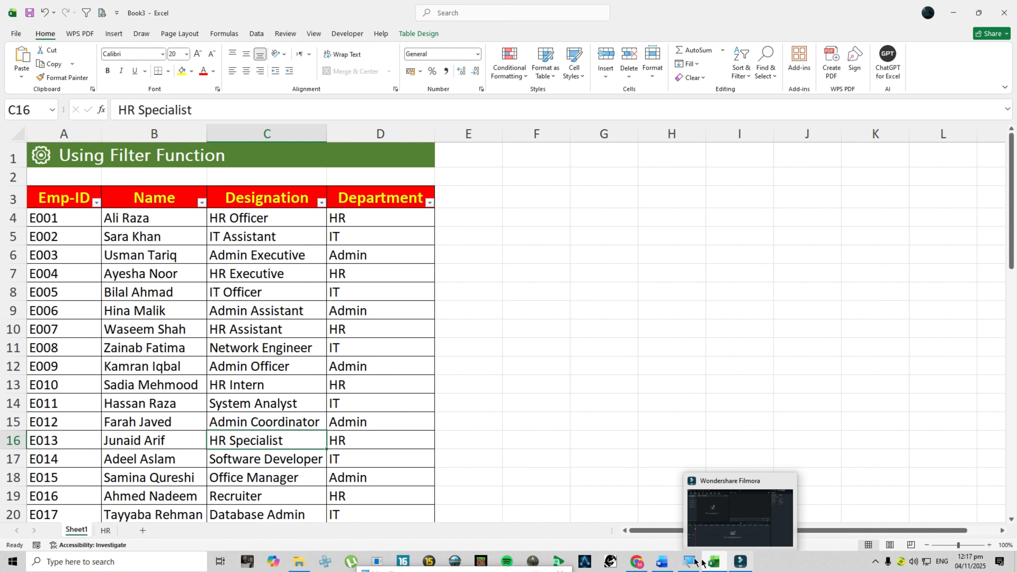
# - Switch to the Data Transfer Prompts document in Word and examine Prompt 3's source range, columns, target sheets and FILTER function request
pyautogui.click(650, 549)
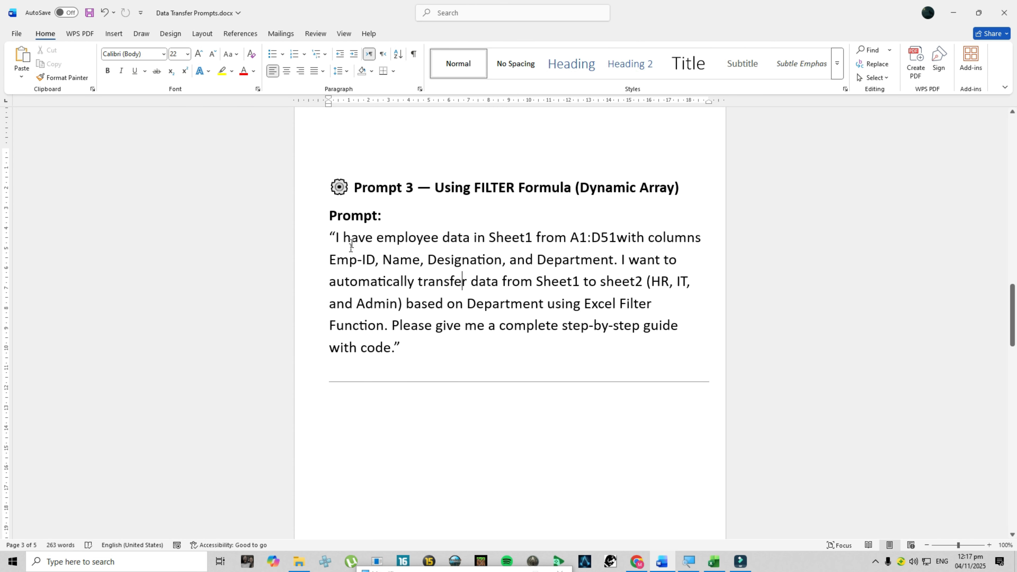
pyautogui.moveTo(329, 236); pyautogui.dragTo(416, 345)
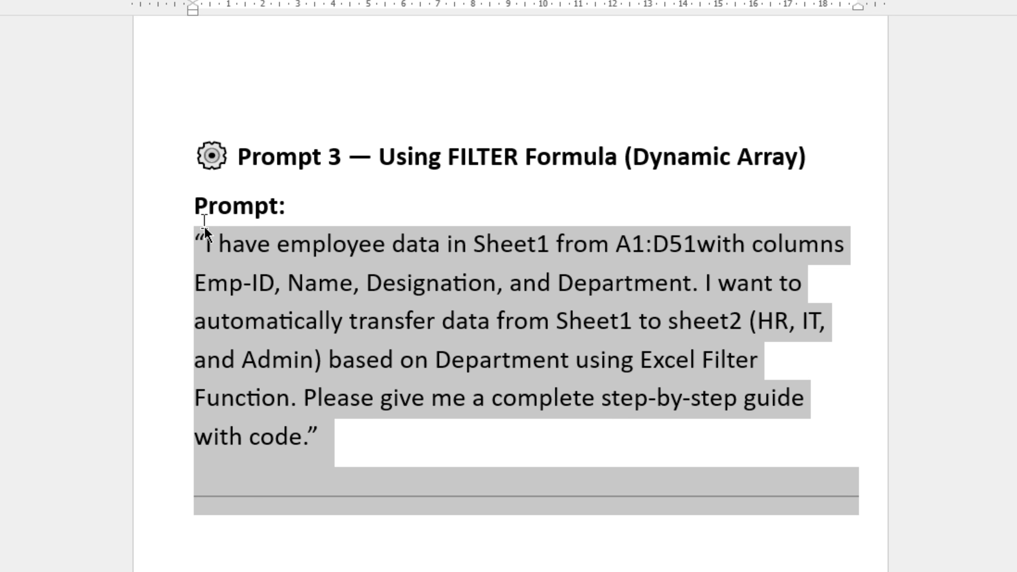
pyautogui.click(208, 246)
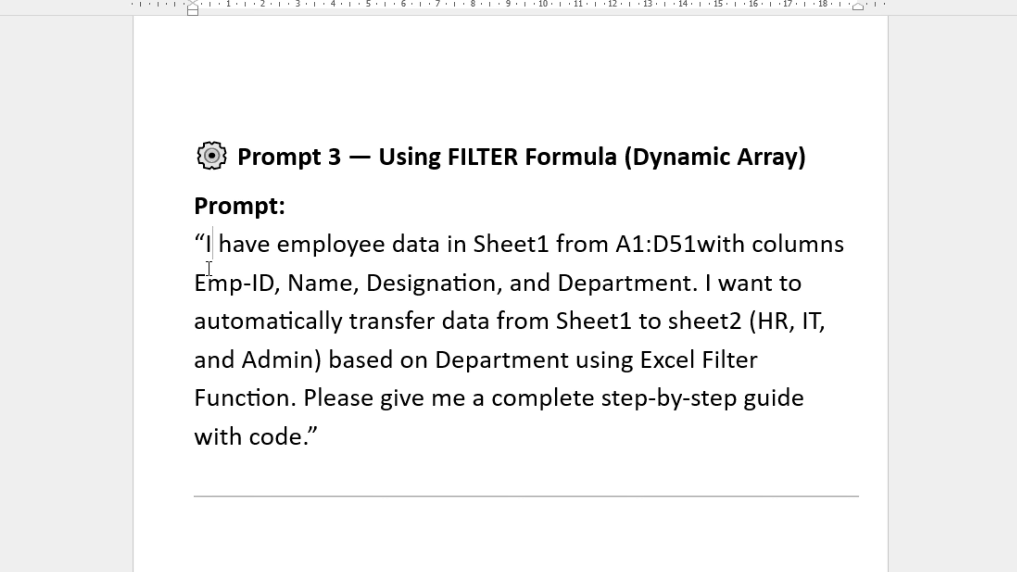
pyautogui.moveTo(623, 244); pyautogui.dragTo(701, 261)
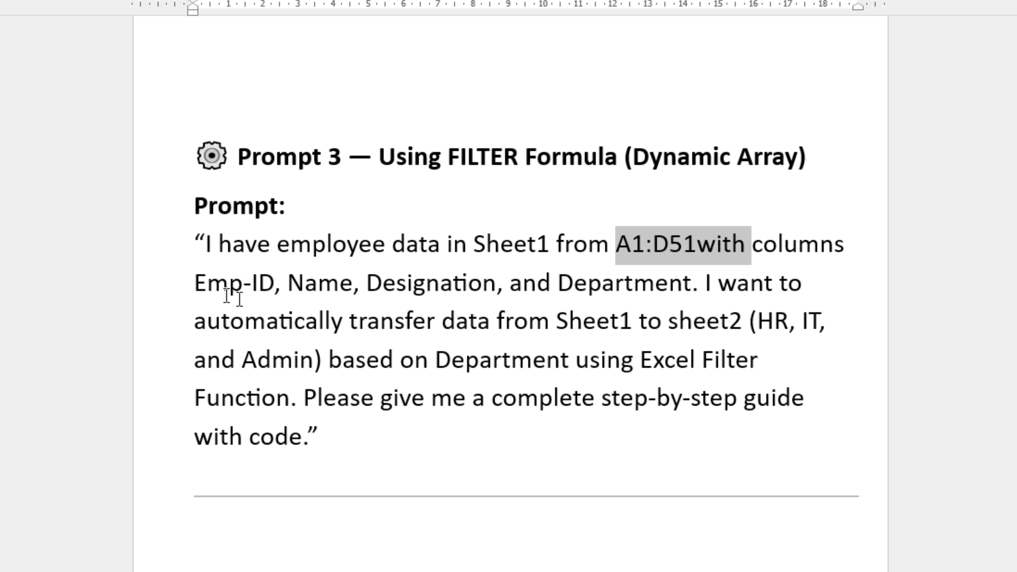
pyautogui.moveTo(213, 287); pyautogui.dragTo(664, 284)
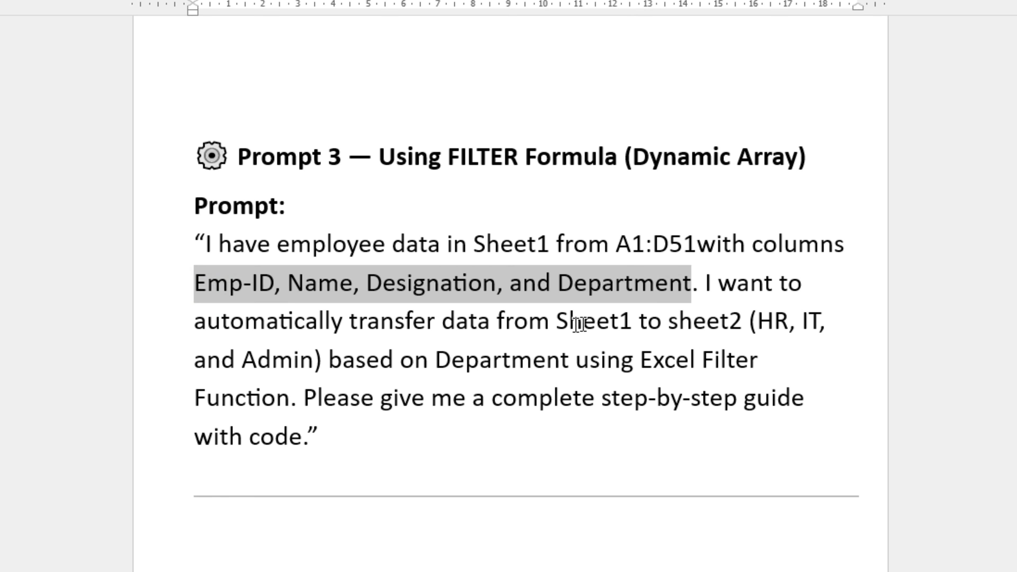
pyautogui.moveTo(575, 320); pyautogui.dragTo(725, 323)
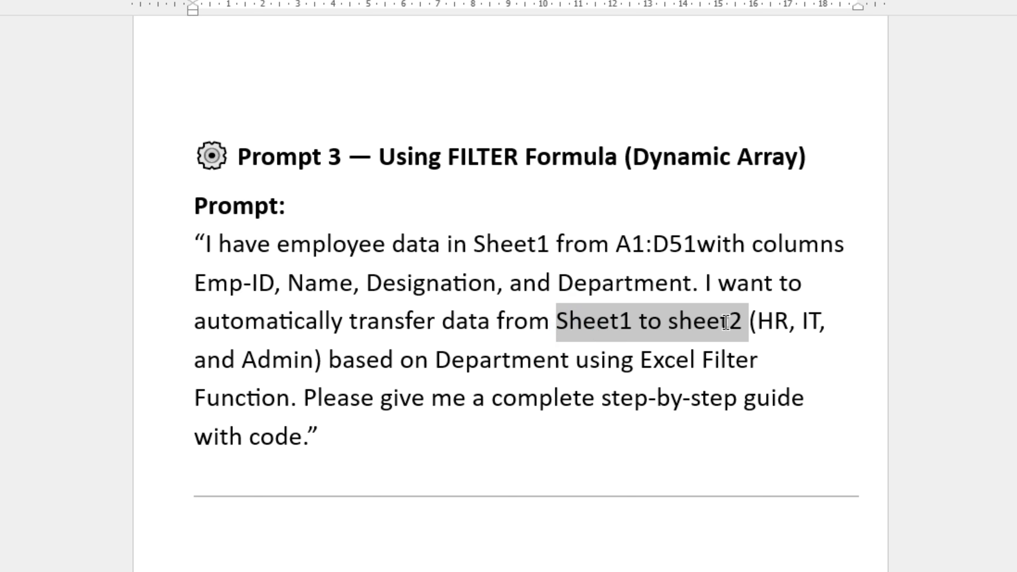
pyautogui.moveTo(357, 363); pyautogui.dragTo(752, 359)
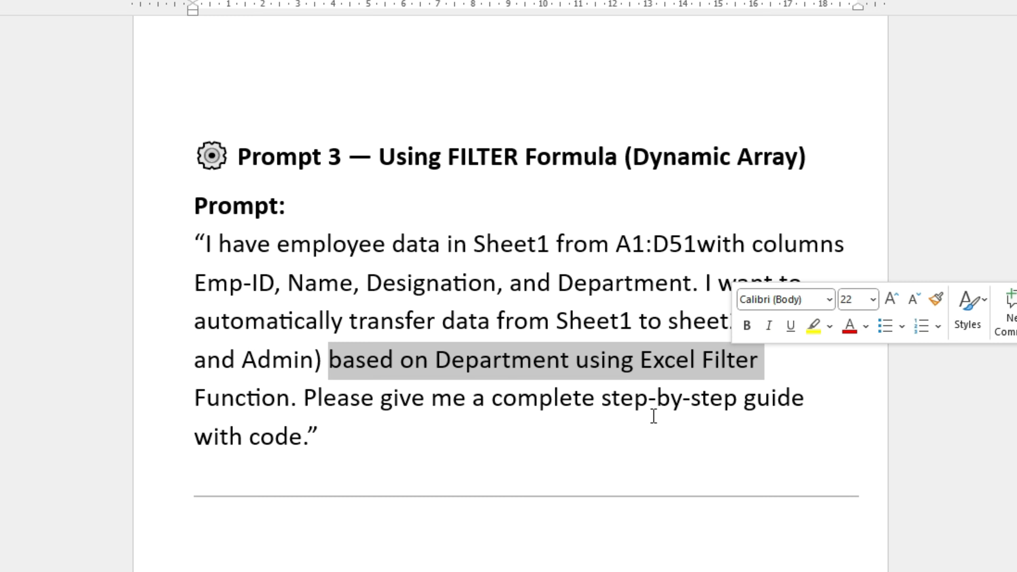
pyautogui.click(324, 449)
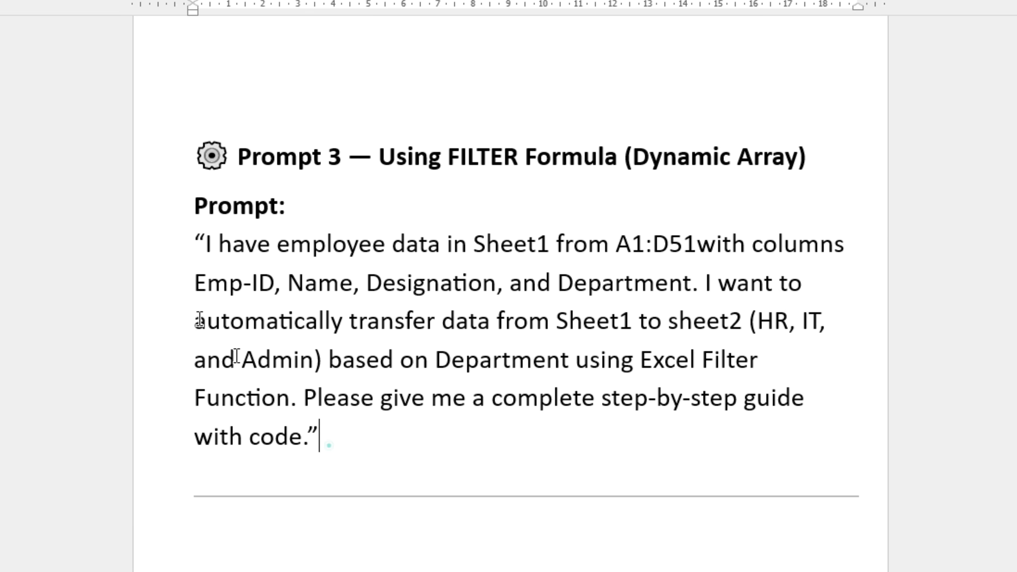
pyautogui.click(187, 240)
pyautogui.moveTo(325, 426); pyautogui.dragTo(340, 424)
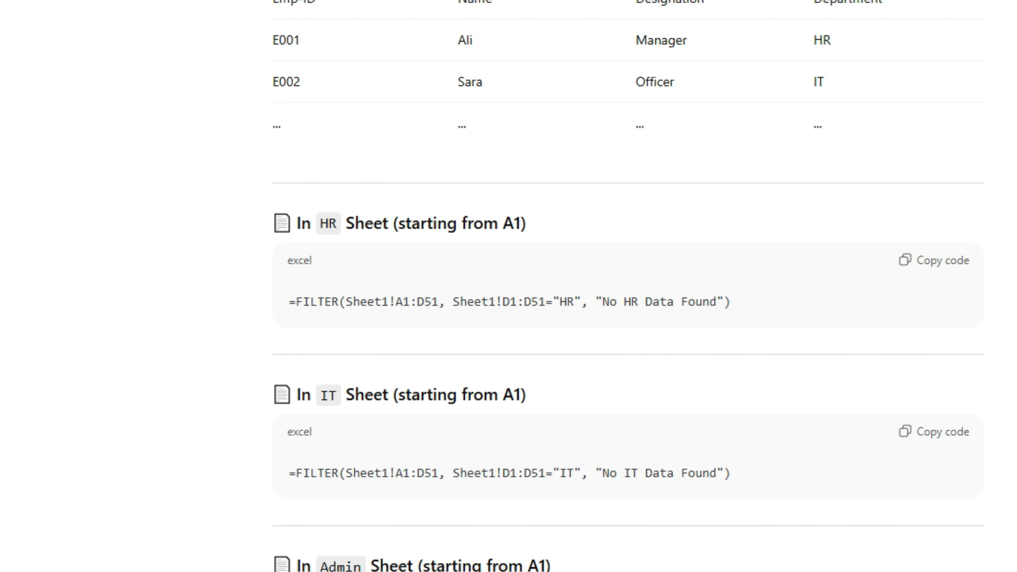
# - Switch to ChatGPT in the browser and copy the FILTER formula given for the IT sheet
pyautogui.click(436, 479)
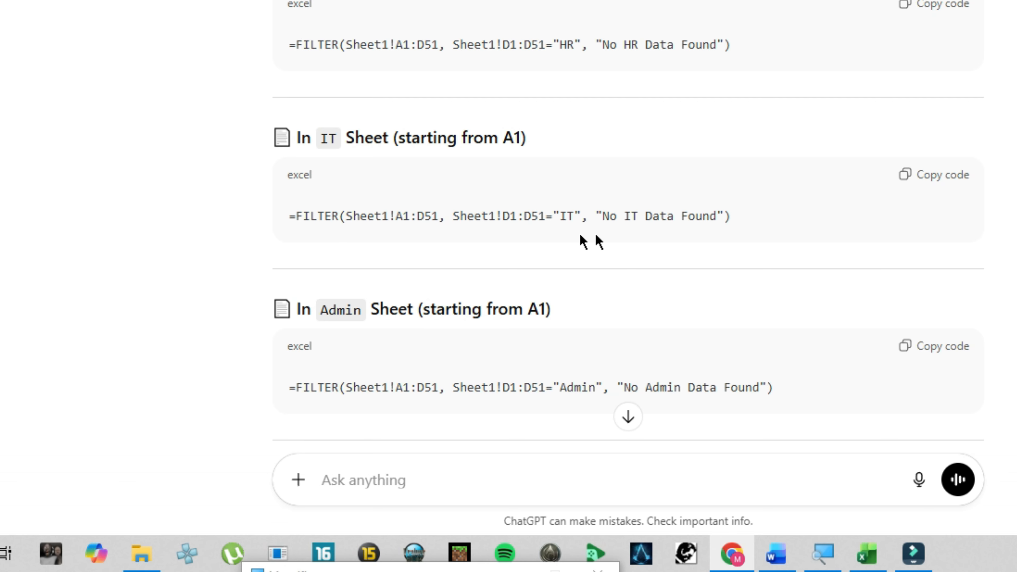
pyautogui.click(936, 177)
# - Switch to the Book3 workbook in Excel and widen column D, which holds the Name header
pyautogui.moveTo(775, 563)
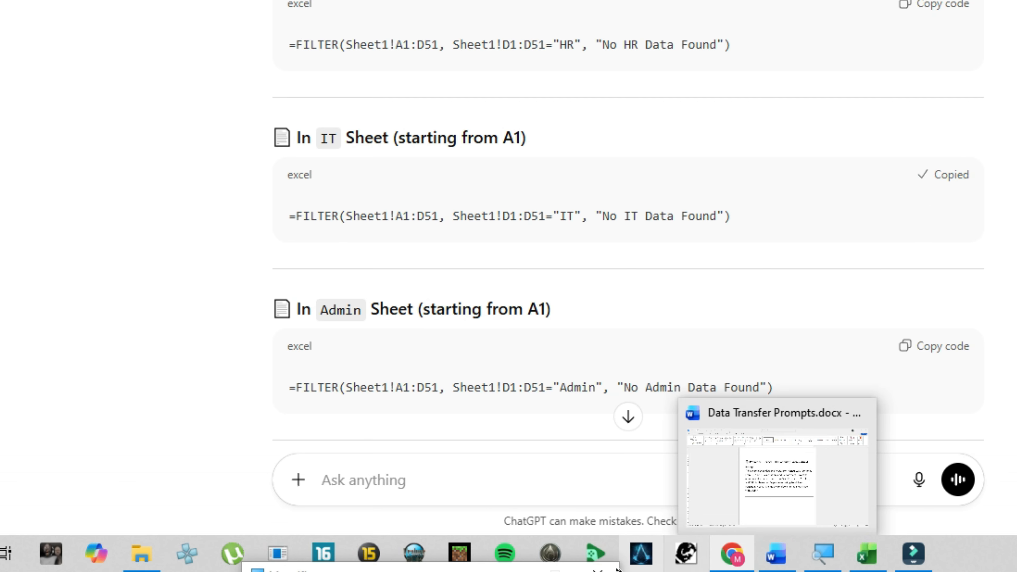
pyautogui.click(867, 555)
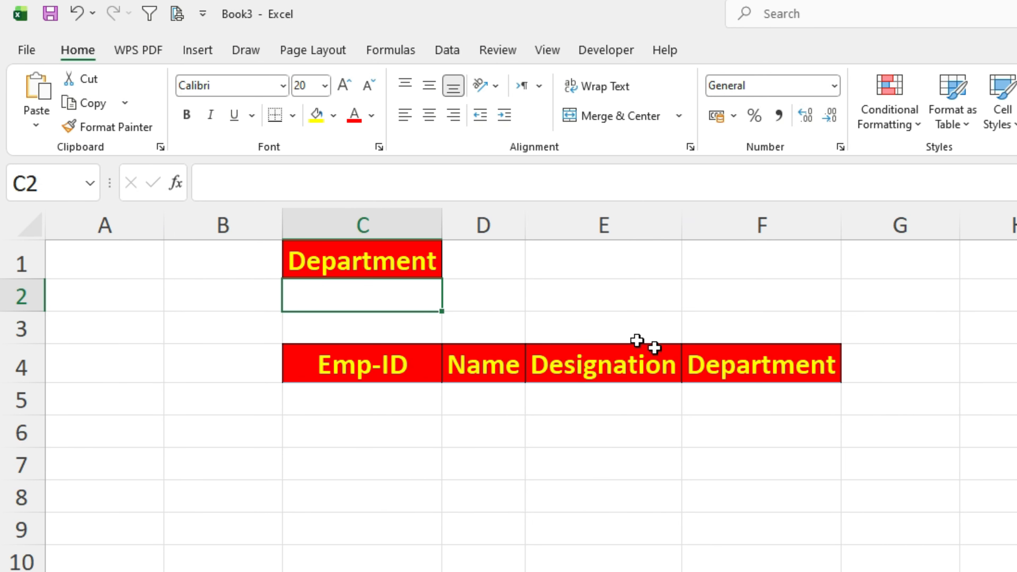
pyautogui.moveTo(526, 227); pyautogui.dragTo(582, 225)
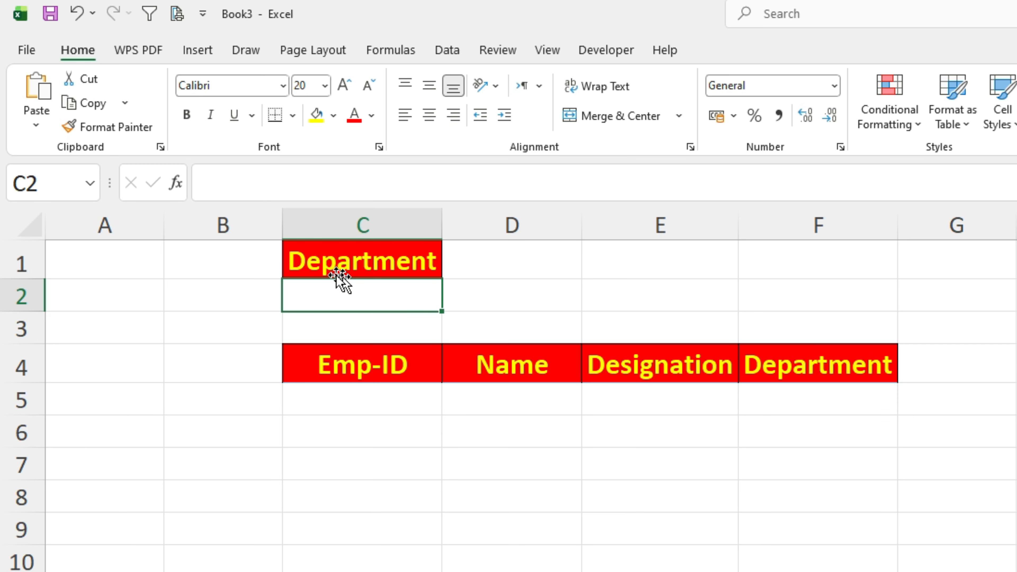
# - Enter =FILTER(Sheet1!A1:D51, Sheet1!D1:D51="IT", "No IT Data Found") in cell C5 and autofit columns D to F
pyautogui.click(345, 400)
pyautogui.write('=FILTER(Sheet1!A1:D51, Sheet1!D1:D51="IT", "No IT Data Found")')
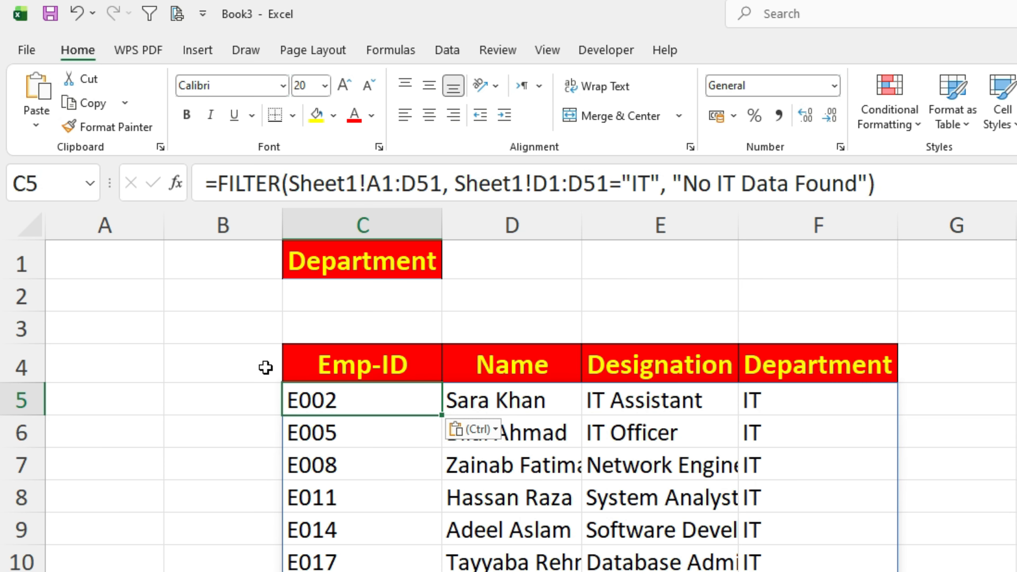
pyautogui.doubleClick(738, 227)
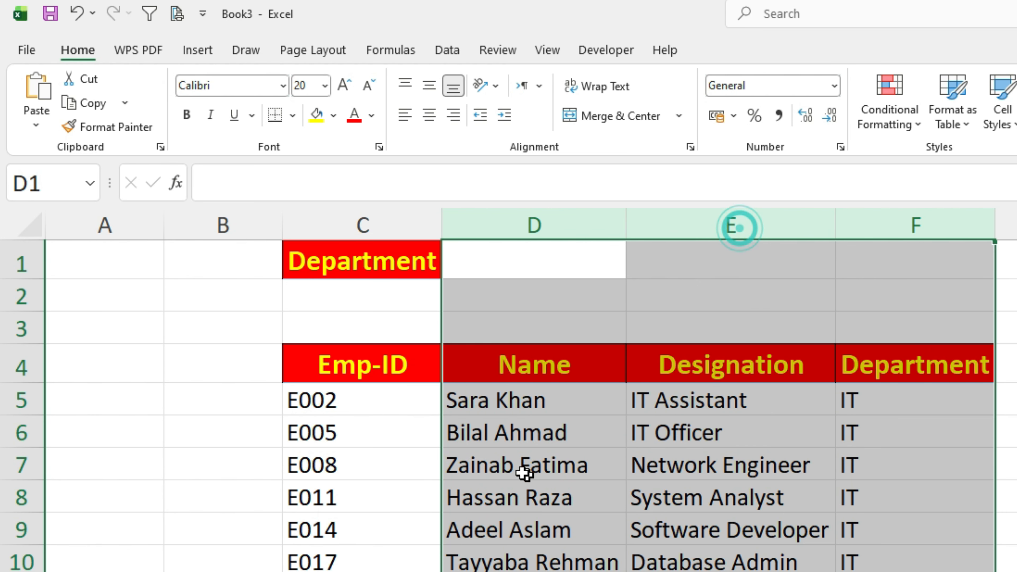
# - Change the department criterion in the FILTER formula in C5 to "HR"
pyautogui.click(368, 404)
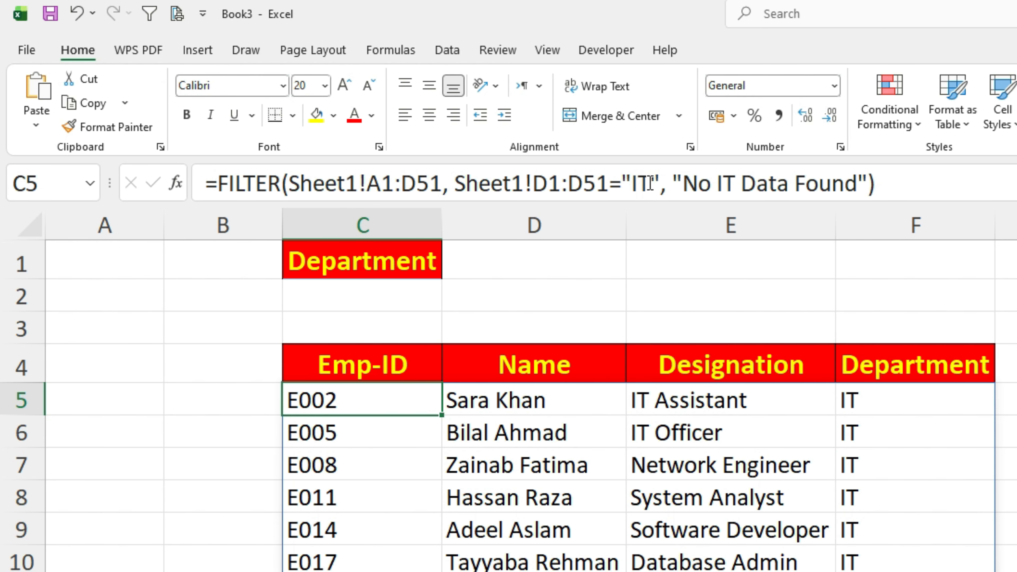
pyautogui.moveTo(626, 178); pyautogui.dragTo(657, 182)
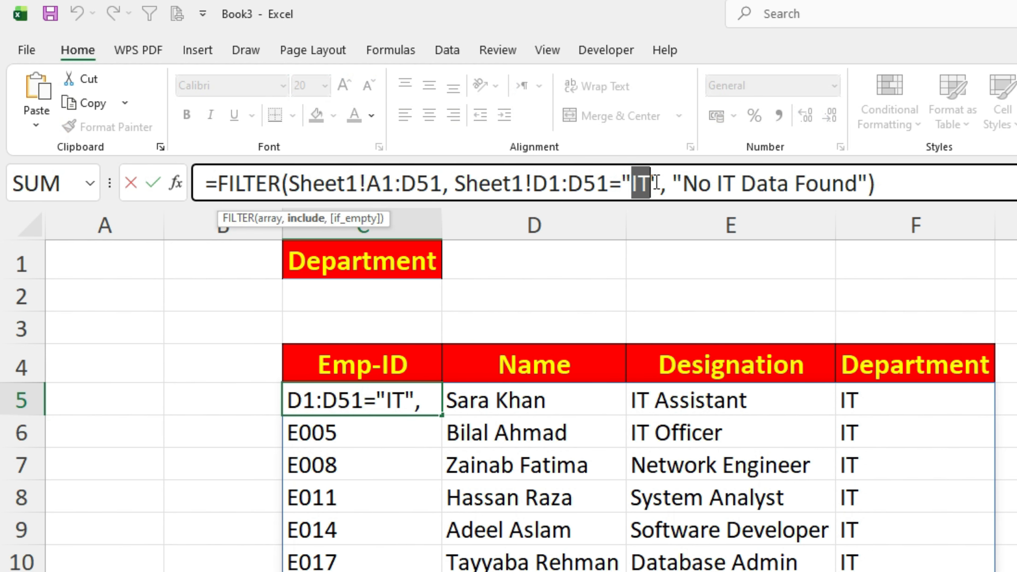
pyautogui.write('HR')
pyautogui.press('Return')
# - Replace the fixed department text in the C5 FILTER formula with a reference to cell C2
pyautogui.moveTo(621, 182); pyautogui.dragTo(670, 183)
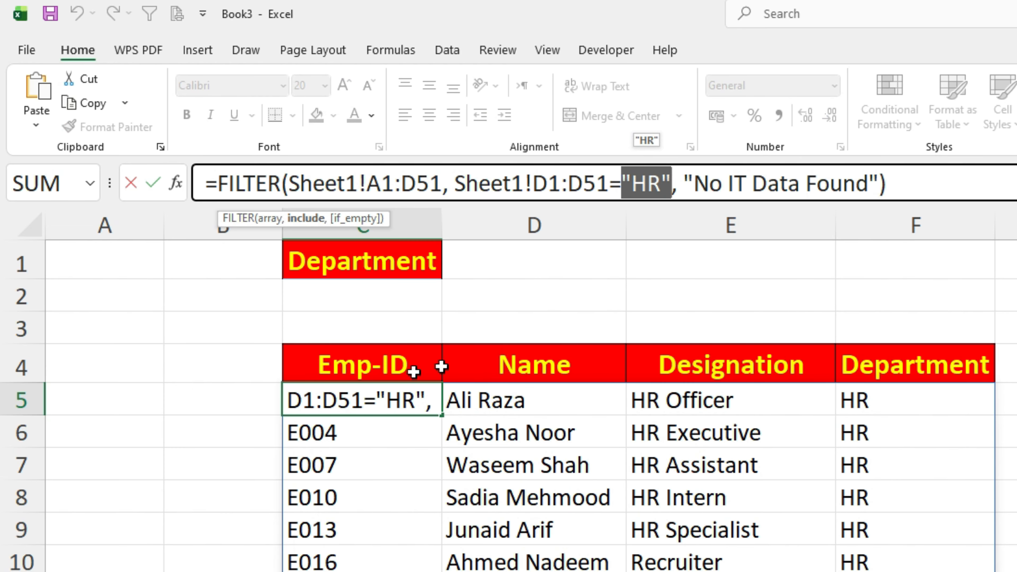
pyautogui.click(377, 298)
pyautogui.press('Return')
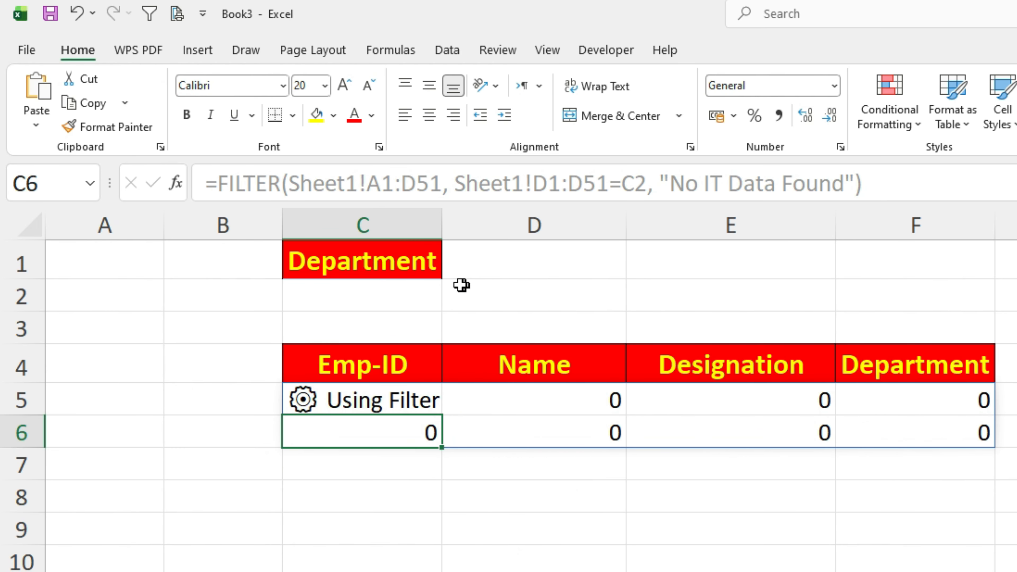
# - Enter HR as the department in cell C2 to test the FILTER formula
pyautogui.click(400, 283)
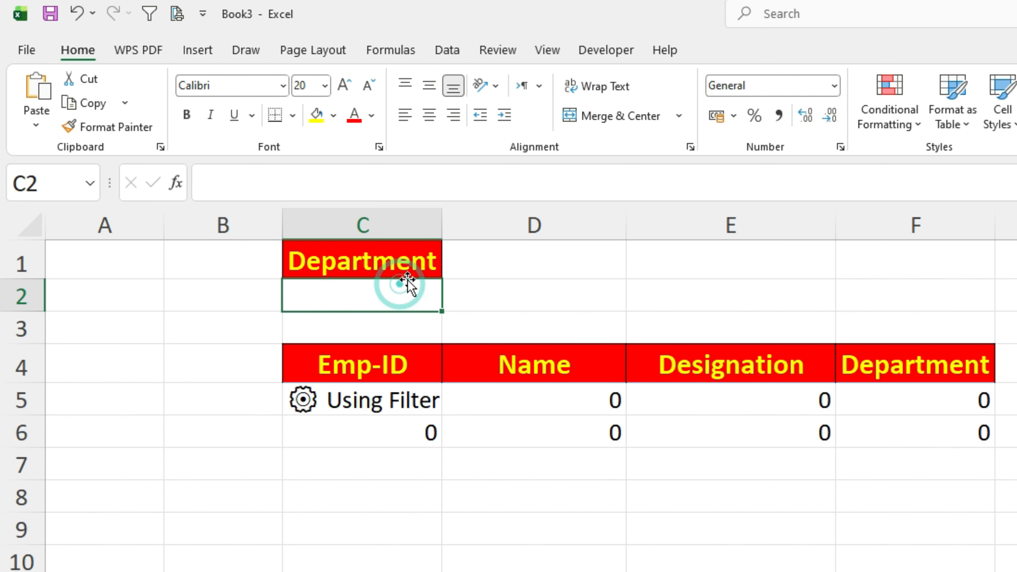
pyautogui.write('HR')
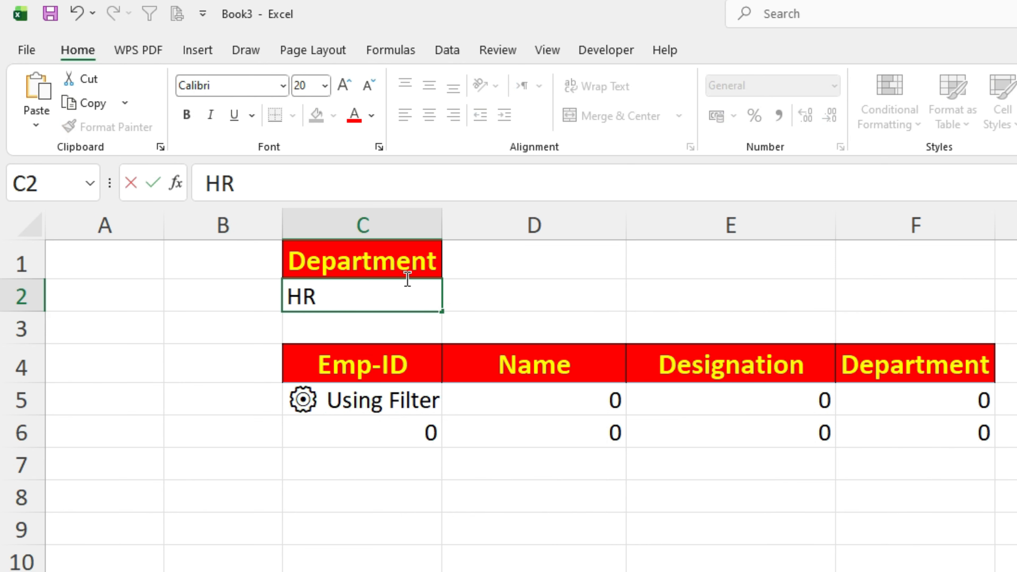
pyautogui.press('Return')
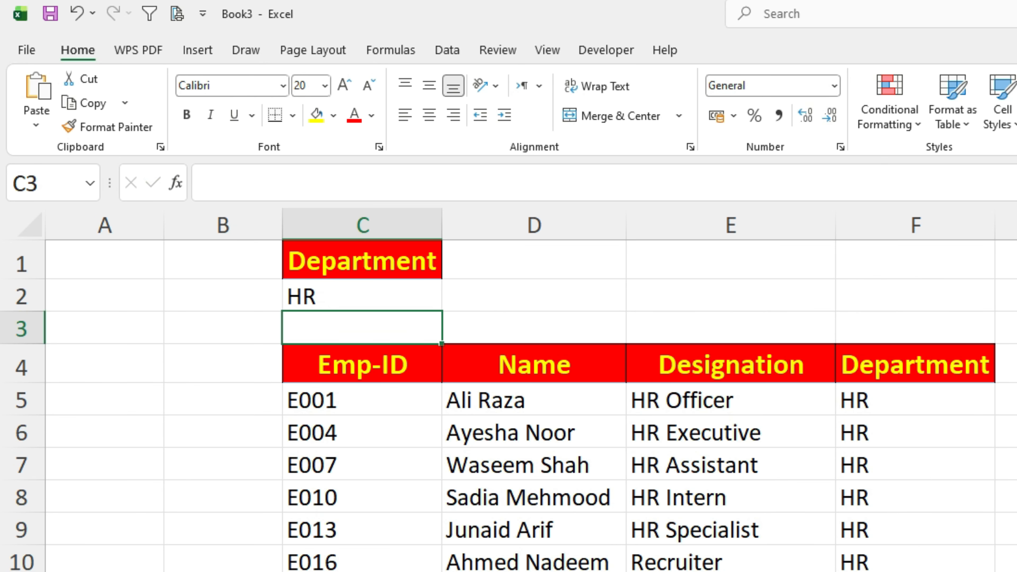
# - Change the department in cell C2 to IT
pyautogui.doubleClick(331, 298)
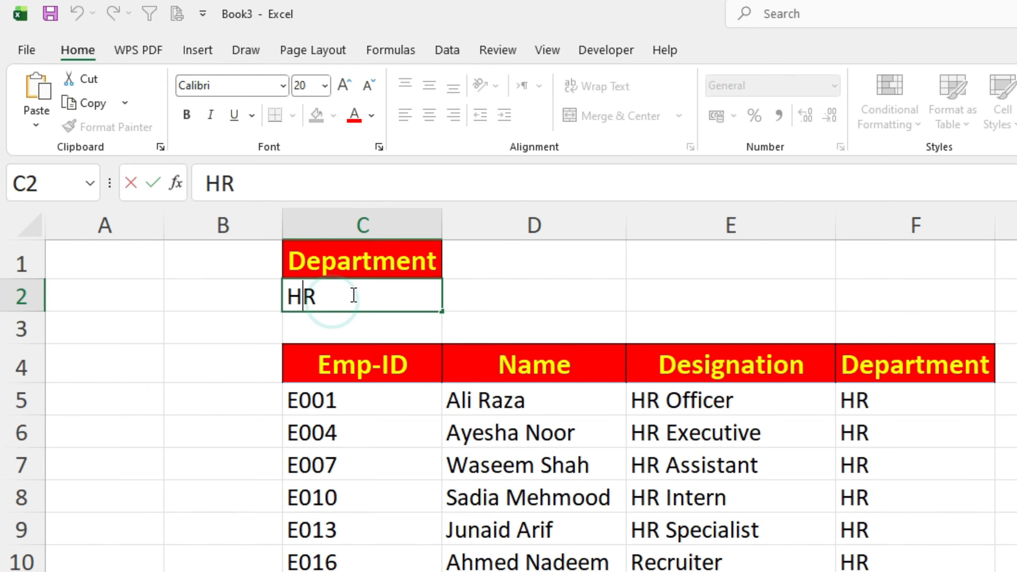
pyautogui.press('BackSpace')
pyautogui.press('Delete')
pyautogui.write('IT')
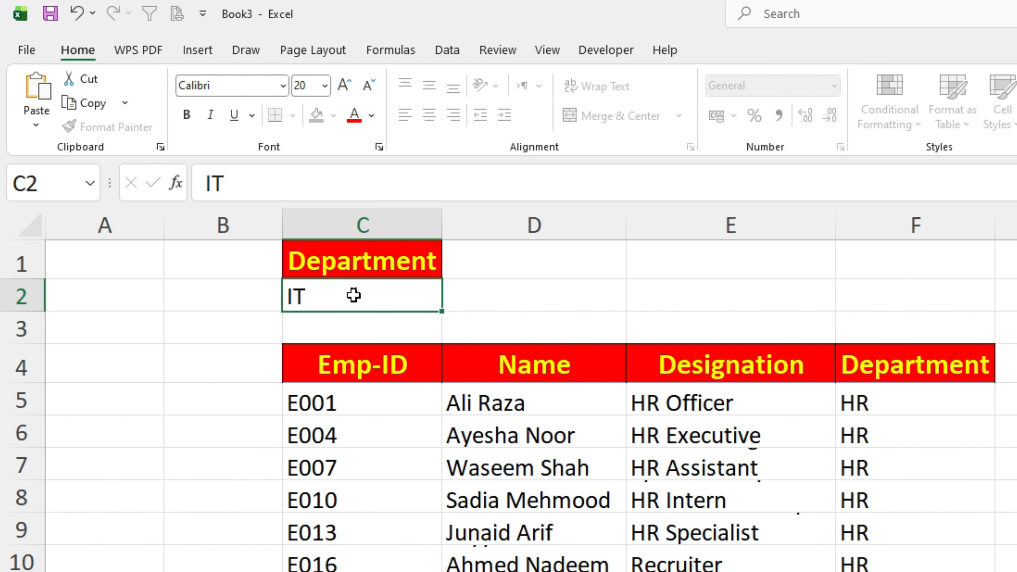
pyautogui.press('Return')
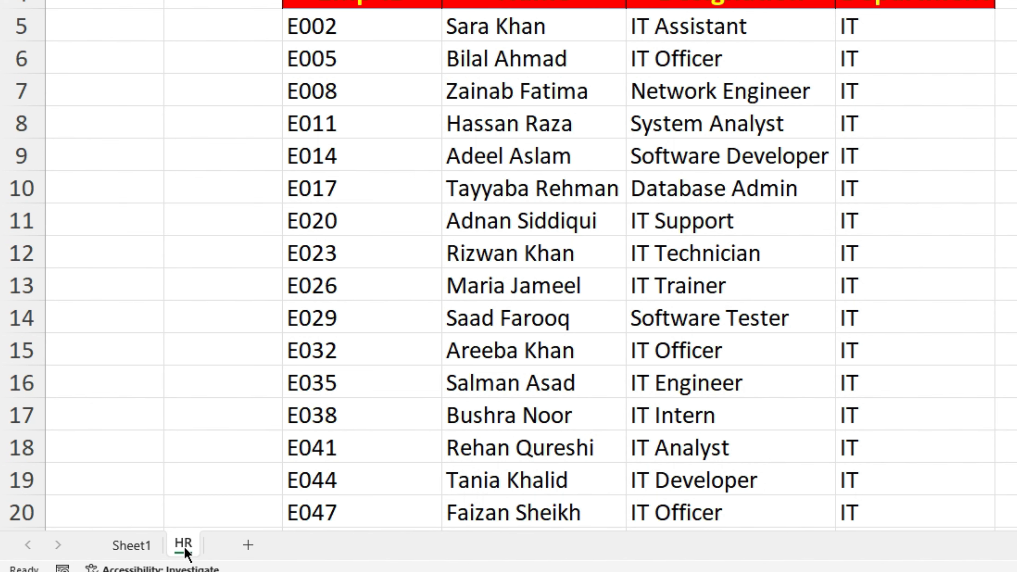
# - Duplicate the HR sheet after itself and rename the copy IT
pyautogui.keyDown('ctrl'); pyautogui.moveTo(185, 547); pyautogui.dragTo(226, 556); pyautogui.keyUp('ctrl')
pyautogui.doubleClick(228, 546)
pyautogui.press('BackSpace')
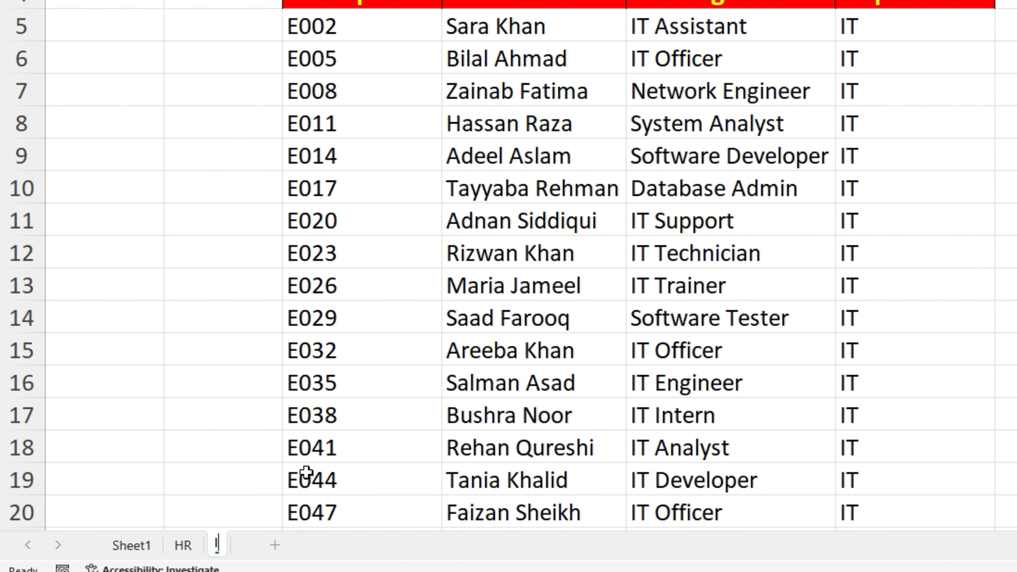
pyautogui.write('IT')
pyautogui.press('Return')
# - Duplicate the IT sheet after itself and rename the copy Asmin
pyautogui.keyDown('ctrl'); pyautogui.moveTo(218, 543); pyautogui.dragTo(270, 542); pyautogui.keyUp('ctrl')
pyautogui.doubleClick(264, 543)
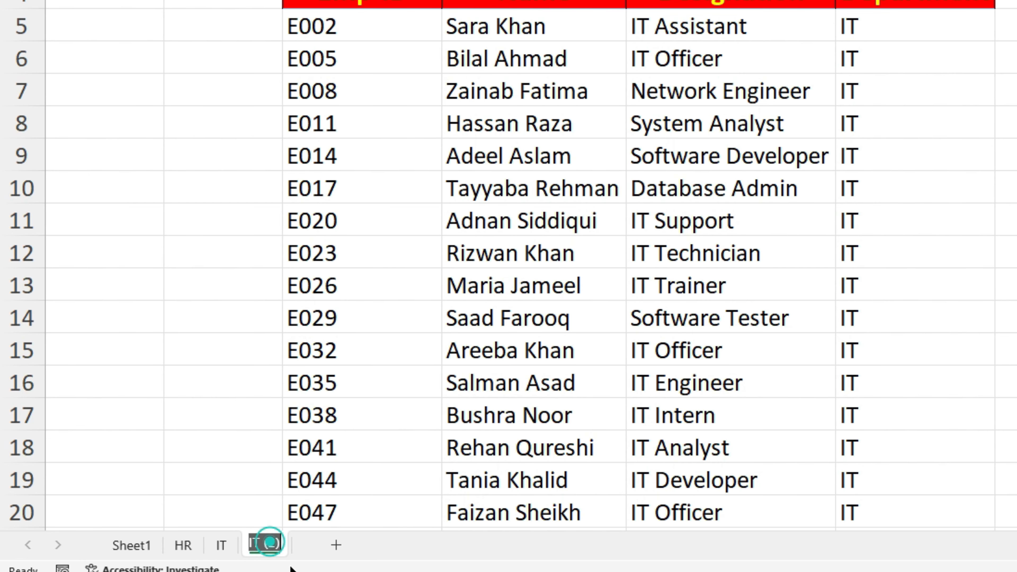
pyautogui.write('As')
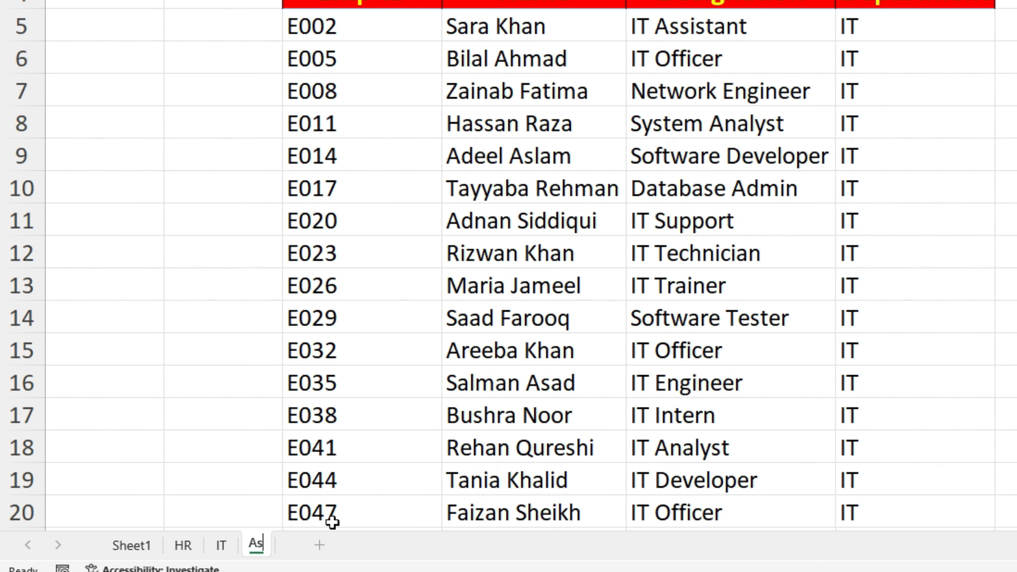
pyautogui.write('min')
pyautogui.press('Return')
# - Set the department in cell C2 of the newest sheet copy to Admin
pyautogui.click(374, 185)
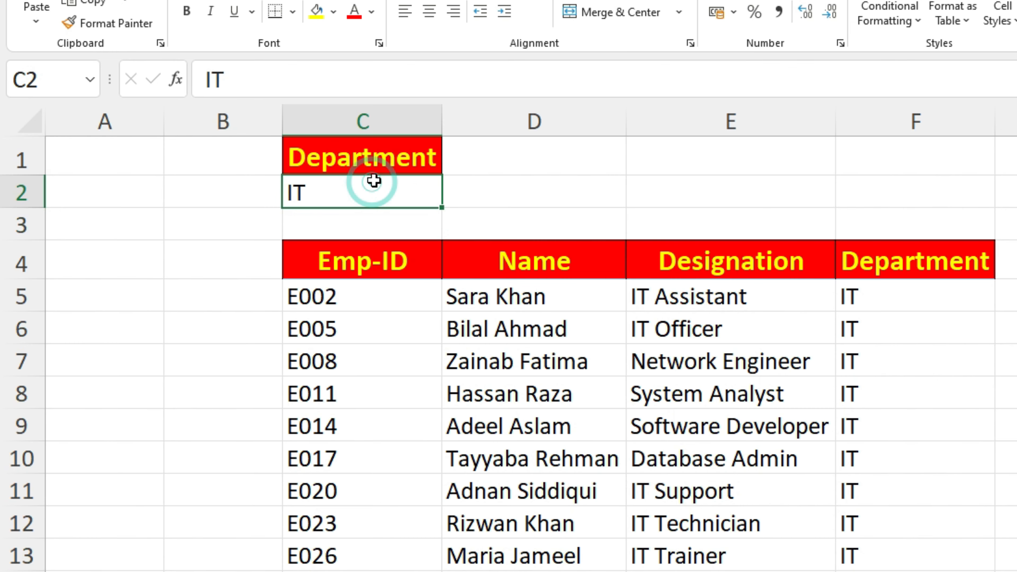
pyautogui.write('Admin')
pyautogui.press('Return')
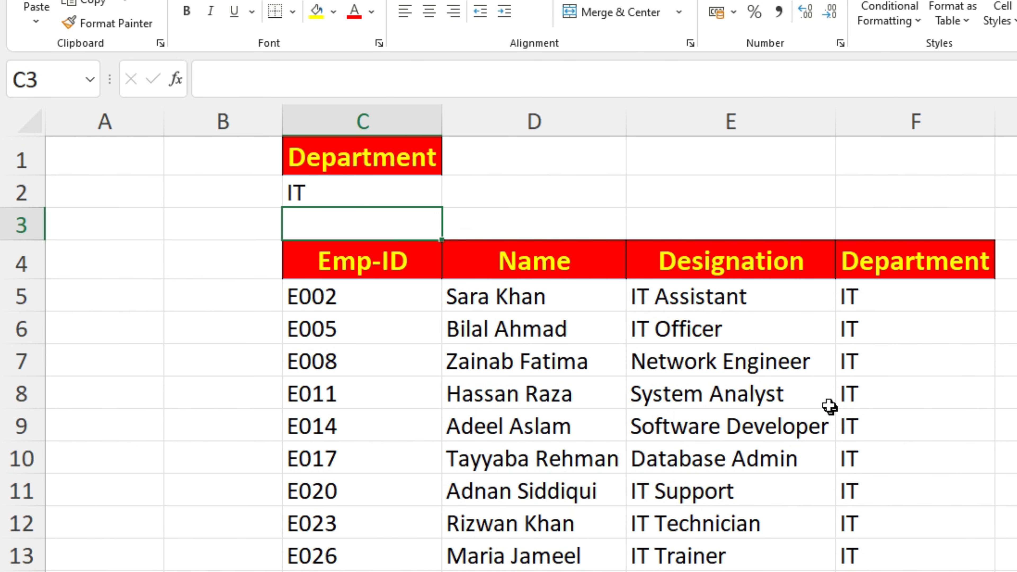
# - Set the department in cell C2 of the HR sheet to HR
pyautogui.click(334, 193)
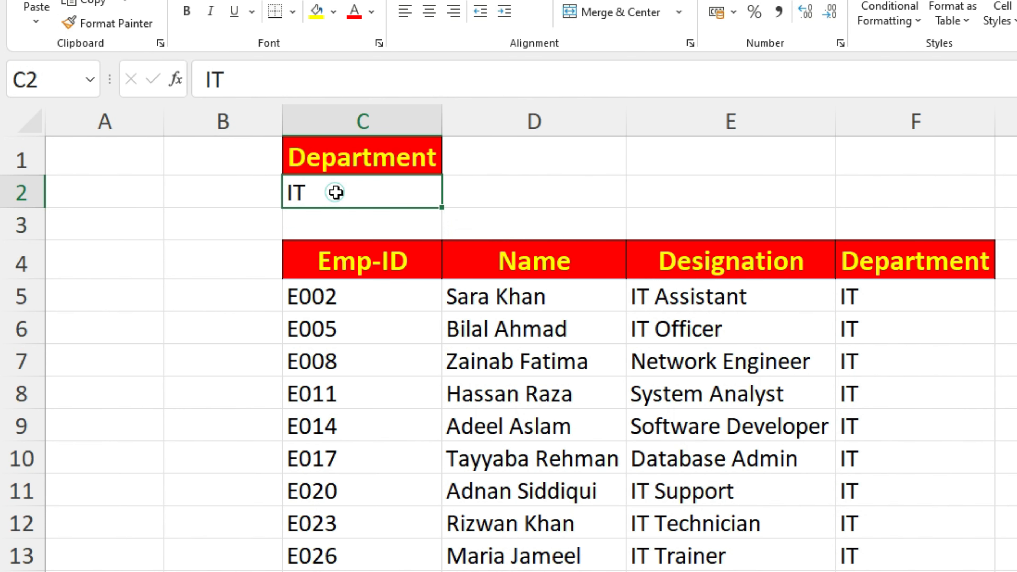
pyautogui.write('HR')
pyautogui.press('Return')
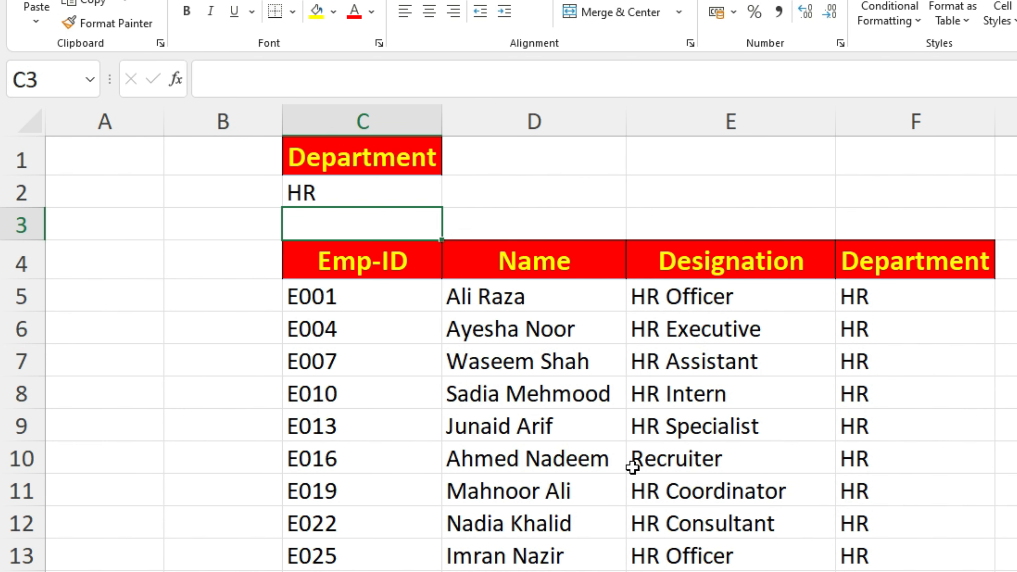
# - Examine the C2 criterion reference in the FILTER formula in cell C5 of the HR sheet
pyautogui.click(340, 305)
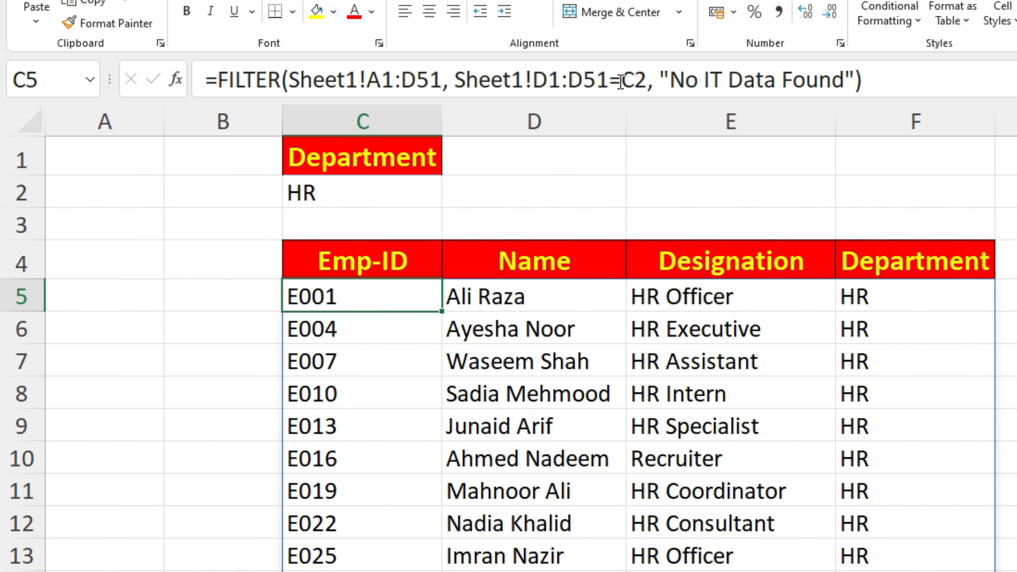
pyautogui.moveTo(620, 82); pyautogui.dragTo(646, 81)
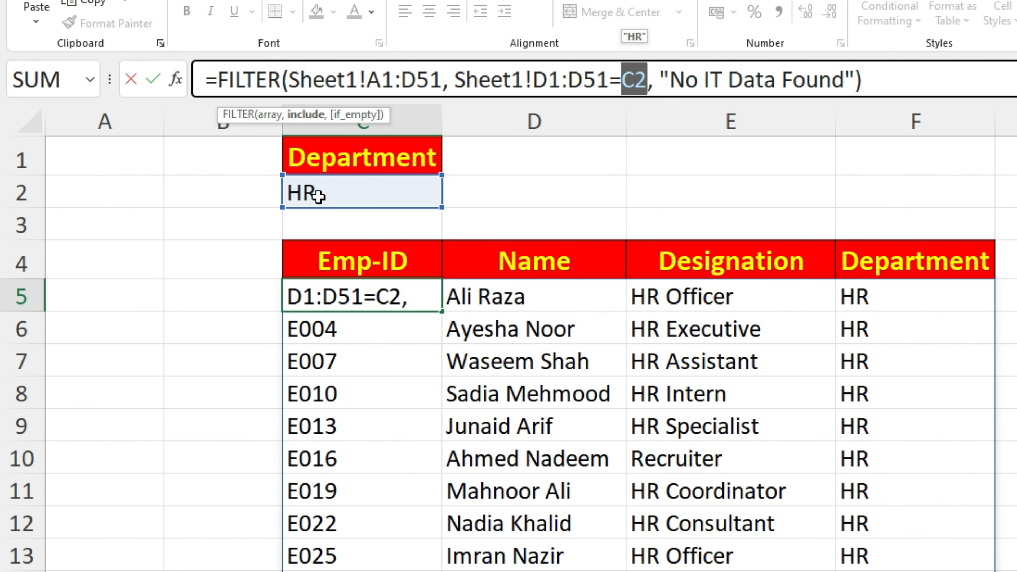
pyautogui.press('Return')
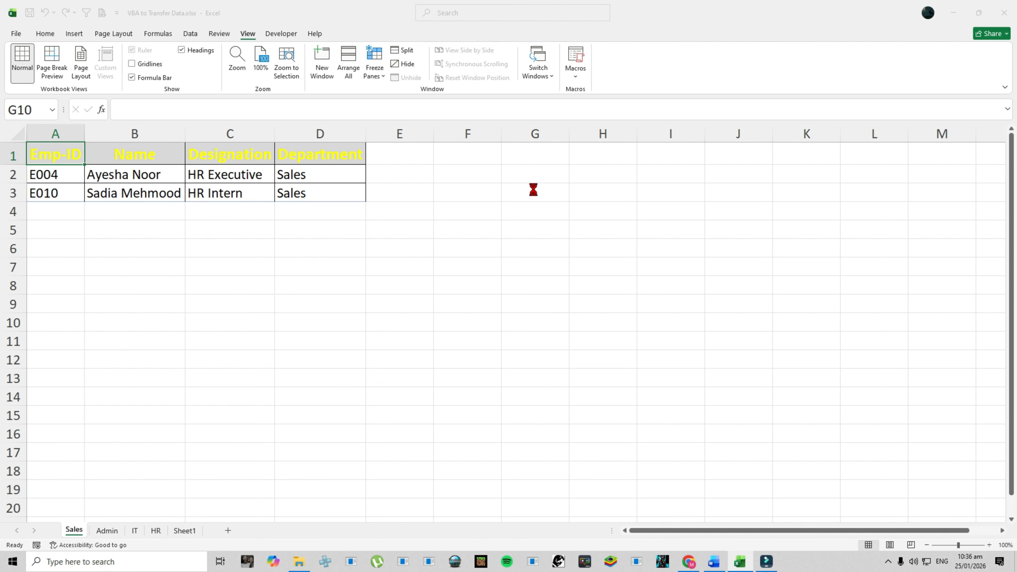
# - Switch to the VBA to Transfer Data workbook and look through its Sales, Admin, IT and HR sheets
pyautogui.click(574, 319)
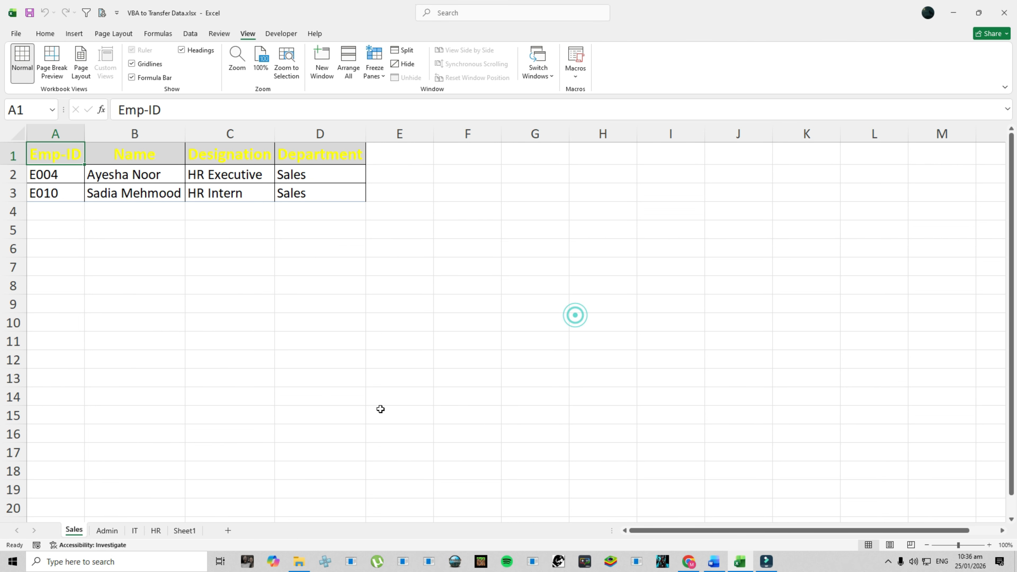
pyautogui.click(106, 530)
pyautogui.click(135, 531)
pyautogui.click(154, 531)
pyautogui.click(74, 531)
pyautogui.click(106, 530)
pyautogui.click(133, 531)
pyautogui.click(184, 531)
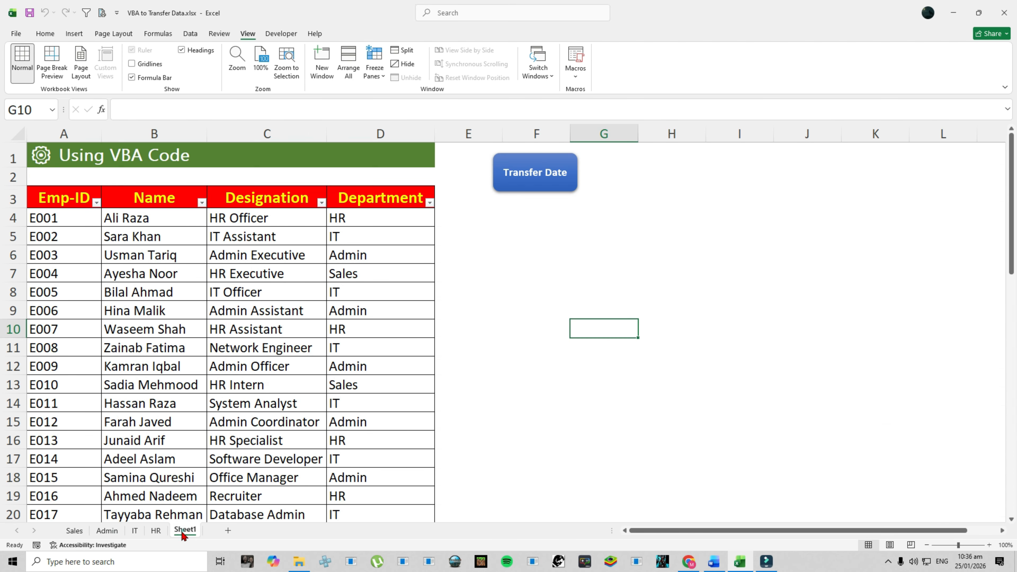
# - Look over the employee table on Sheet1 and compare it with the HR, IT, Admin and Sales sheets
pyautogui.click(158, 252)
pyautogui.scroll(-3, 188, 365)
pyautogui.scroll(3, 188, 365)
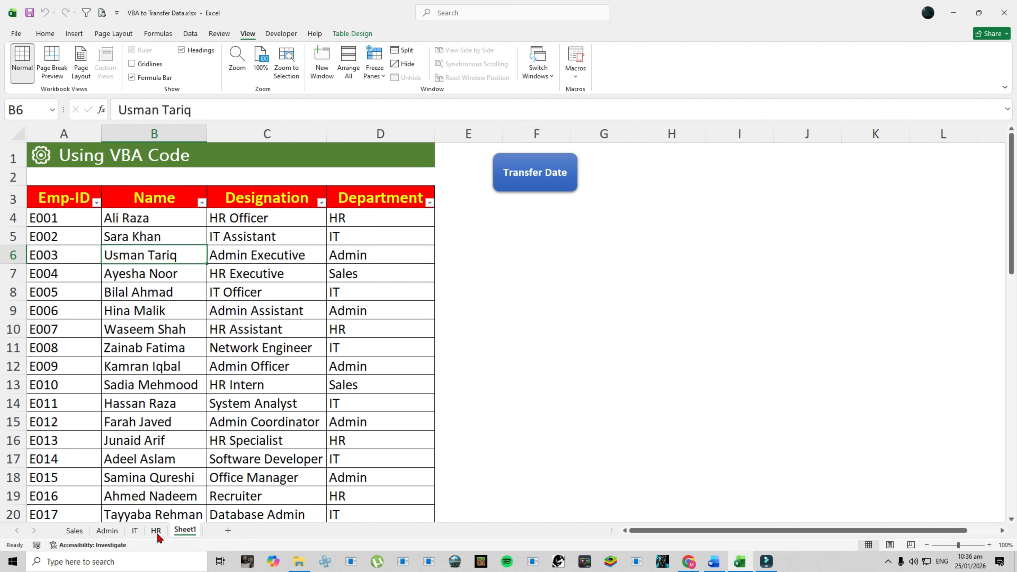
pyautogui.click(156, 531)
pyautogui.click(135, 531)
pyautogui.click(107, 531)
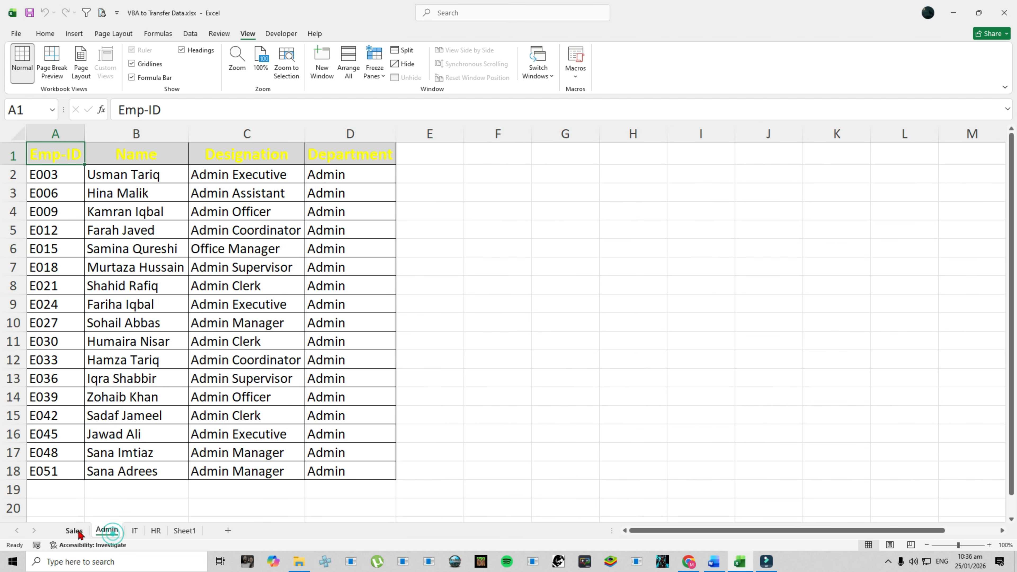
pyautogui.click(75, 530)
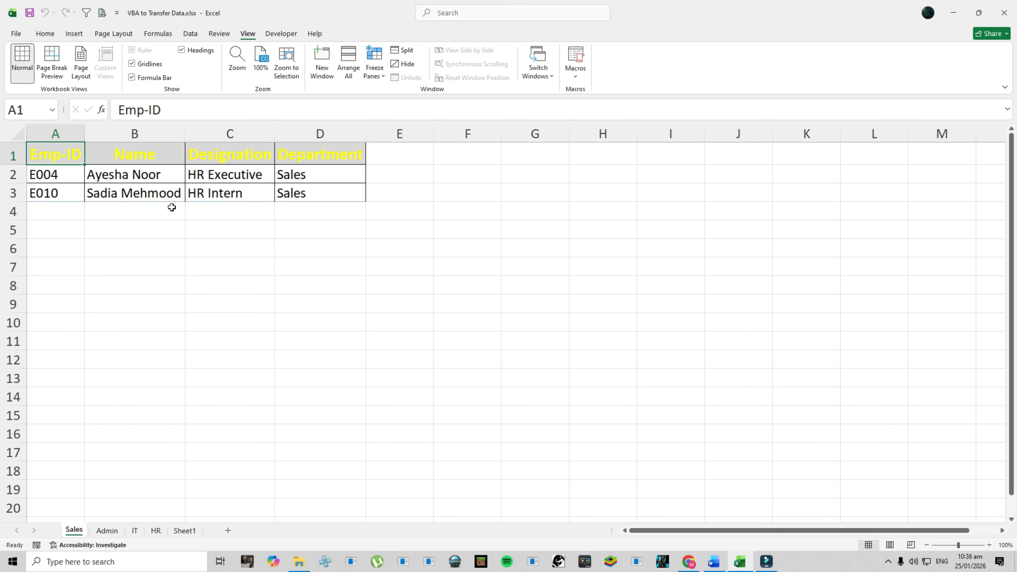
pyautogui.click(186, 531)
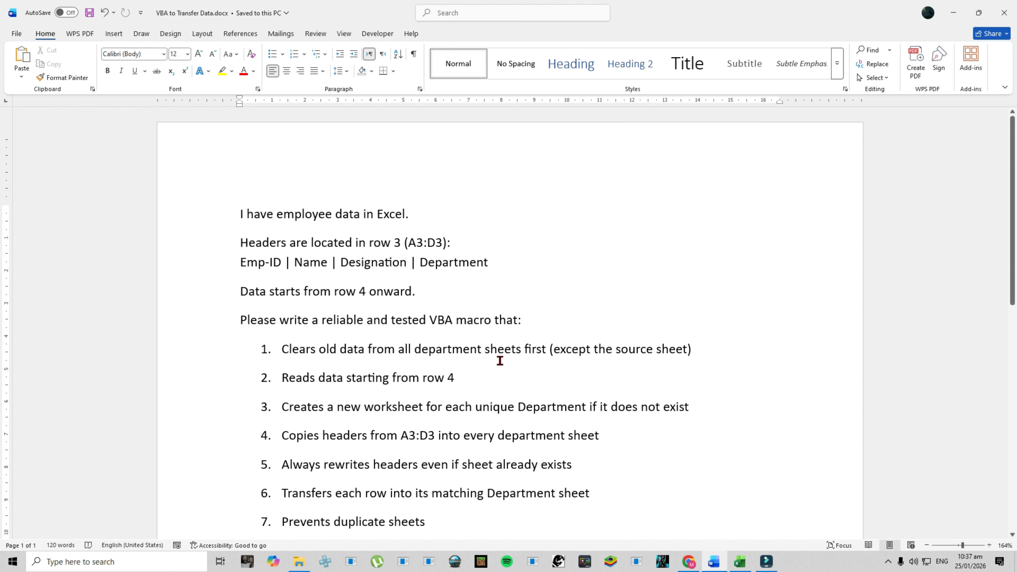
# - Switch to the VBA to Transfer Data document in Word and examine the macro prompt's header range, column names and data start row
pyautogui.scroll(-3, 500, 361)
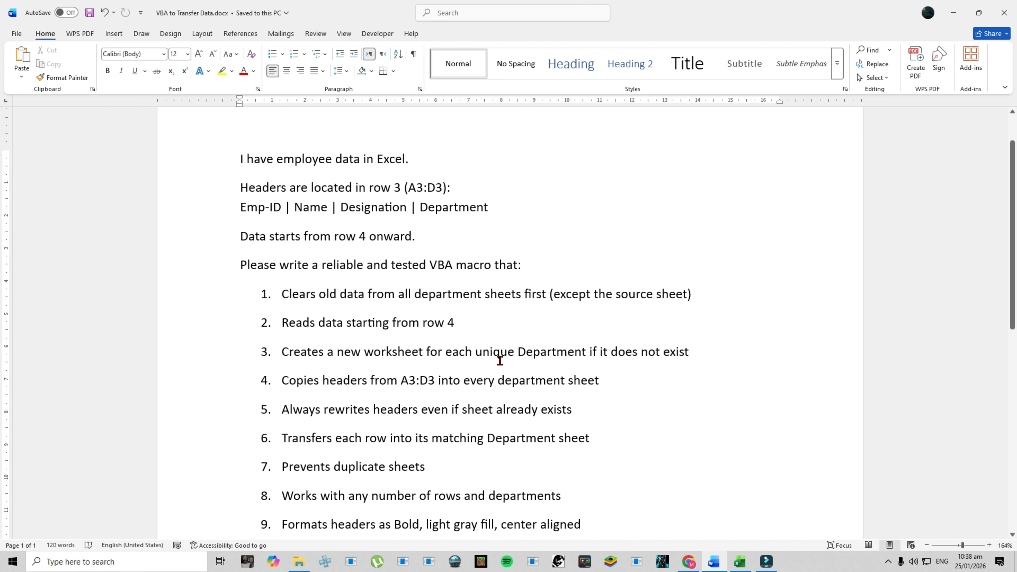
pyautogui.click(224, 158)
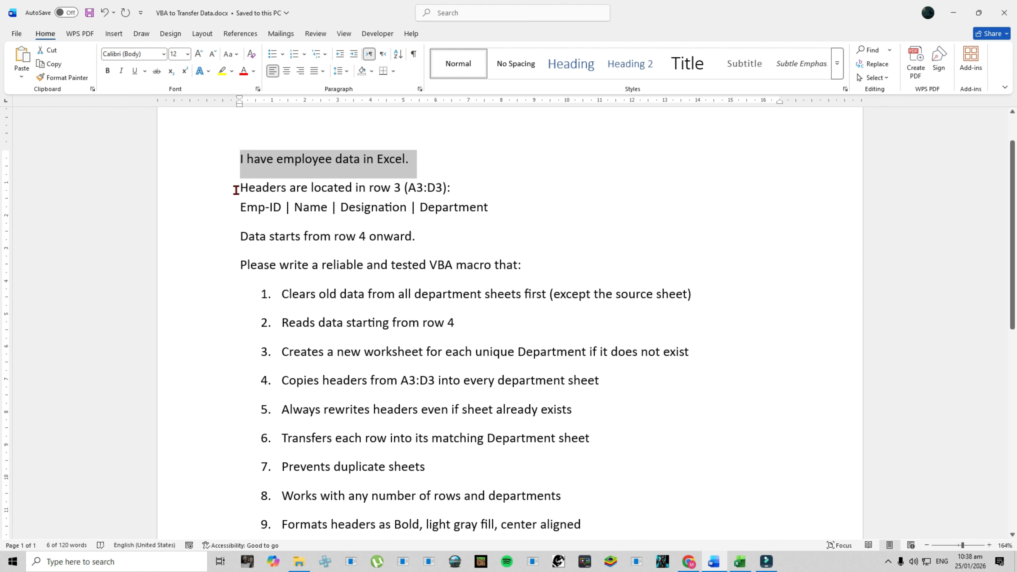
pyautogui.moveTo(237, 190); pyautogui.dragTo(450, 188)
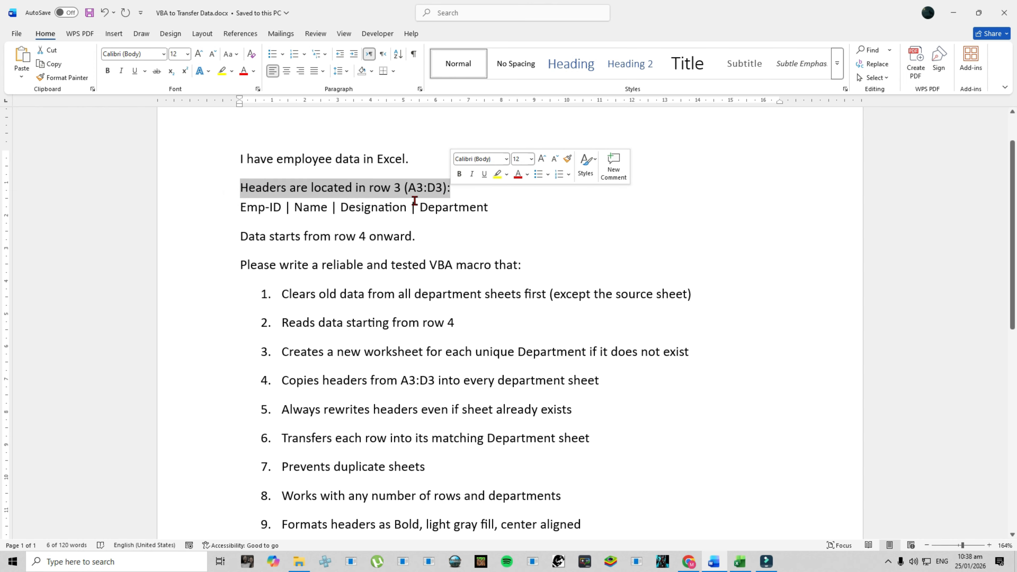
pyautogui.moveTo(236, 206); pyautogui.dragTo(277, 204)
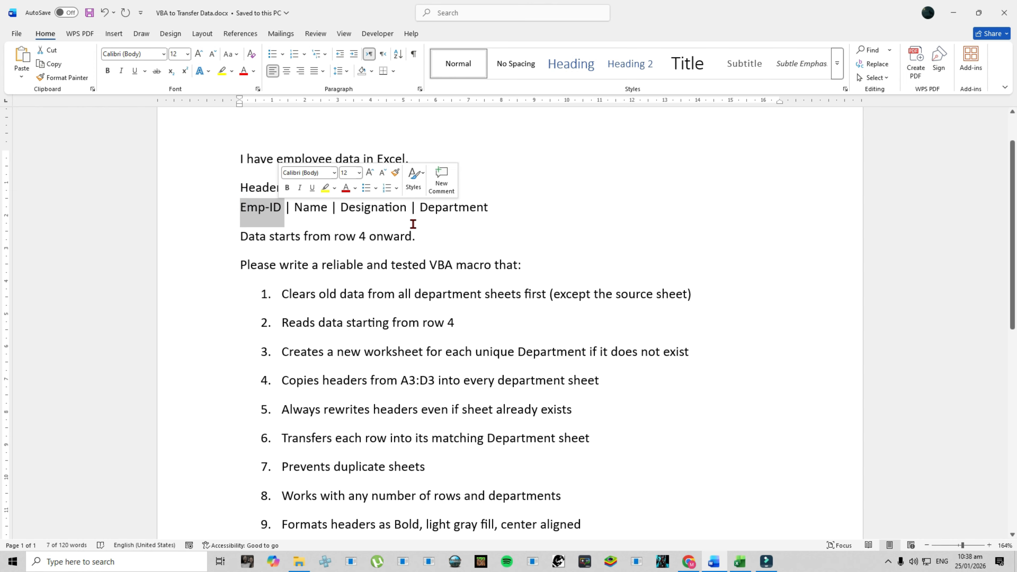
pyautogui.moveTo(236, 237); pyautogui.dragTo(432, 238)
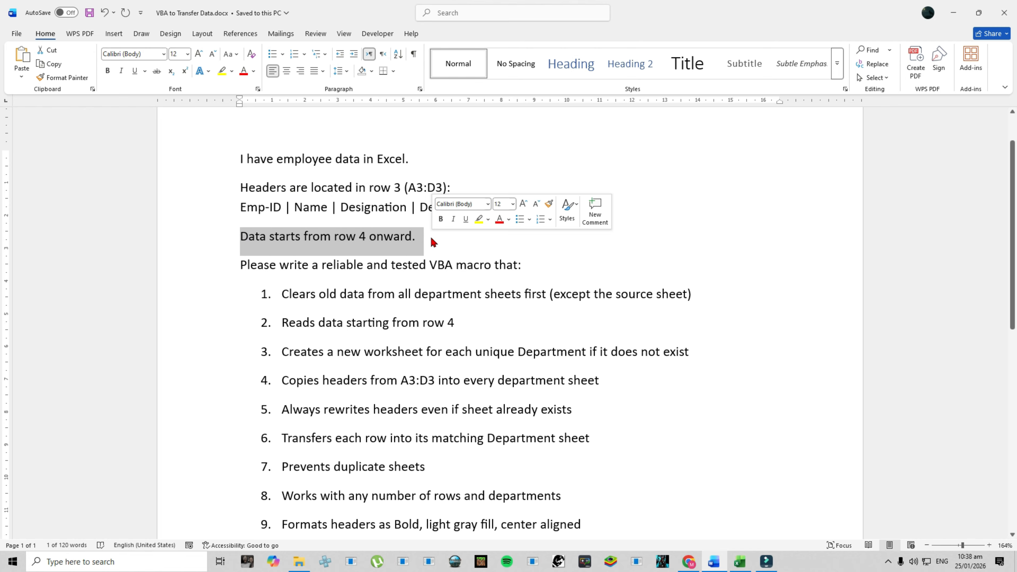
pyautogui.click(373, 237)
pyautogui.moveTo(373, 238); pyautogui.dragTo(413, 237)
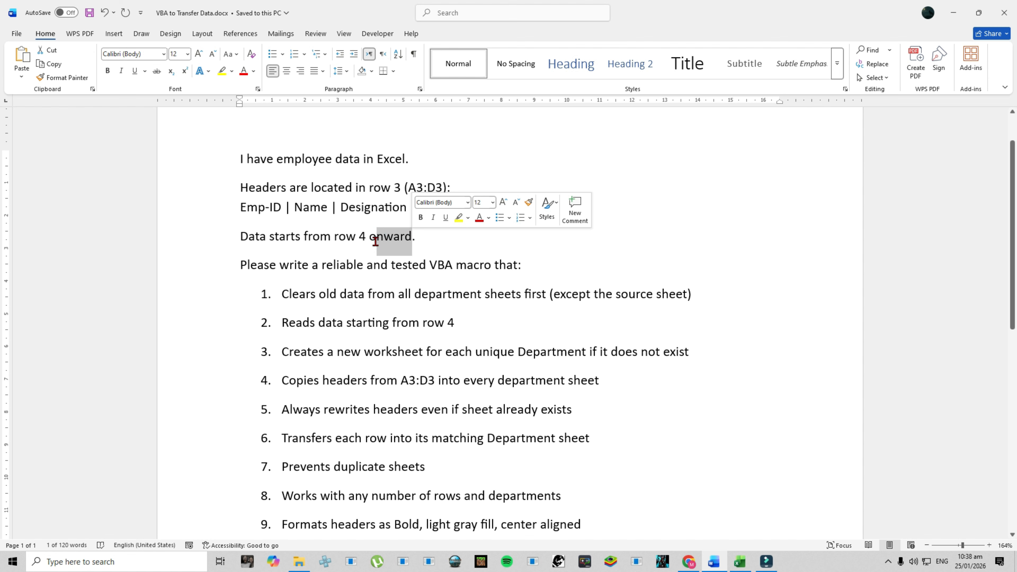
pyautogui.doubleClick(371, 240)
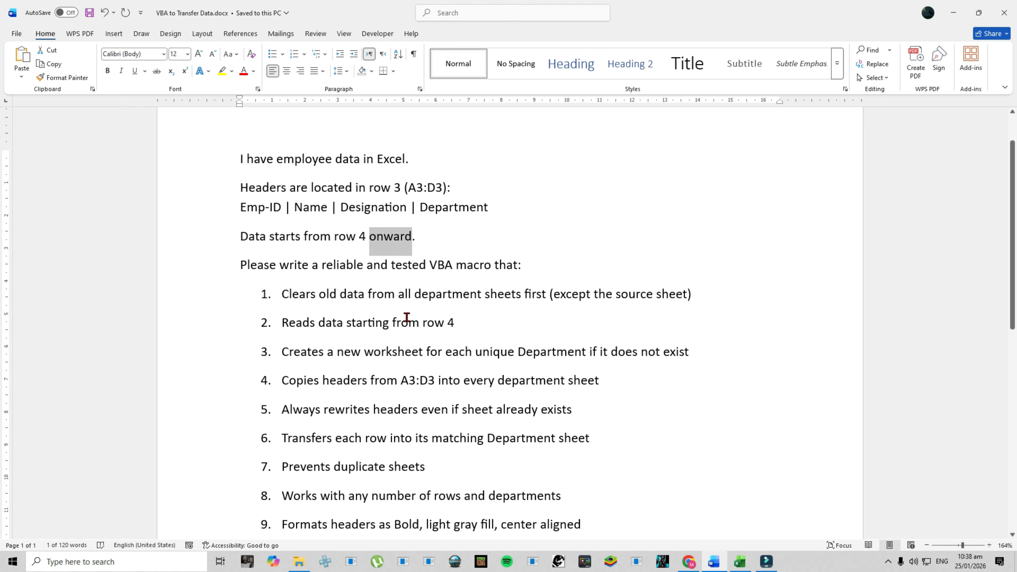
# - Examine the prompt's numbered macro requirements, from clearing old department sheet data to using a clean, readable VBA structure
pyautogui.moveTo(239, 262); pyautogui.dragTo(533, 271)
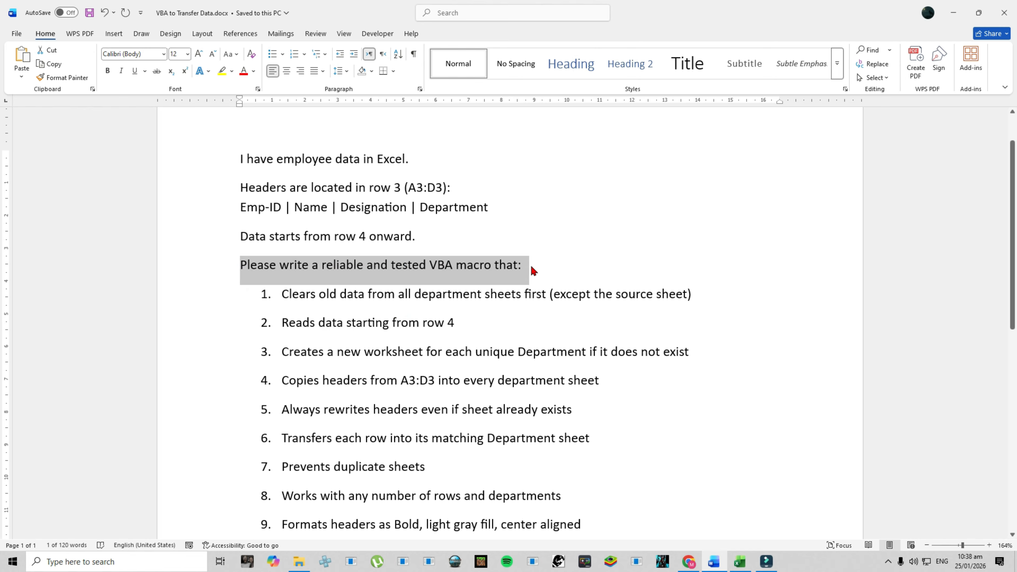
pyautogui.moveTo(290, 295); pyautogui.dragTo(547, 296)
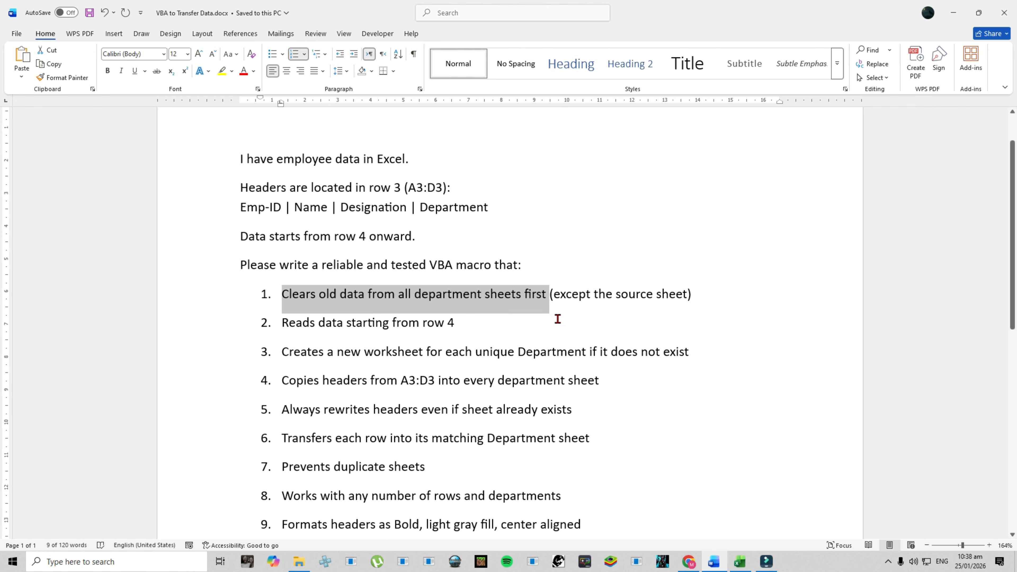
pyautogui.scroll(-3, 319, 235)
pyautogui.moveTo(283, 216); pyautogui.dragTo(471, 220)
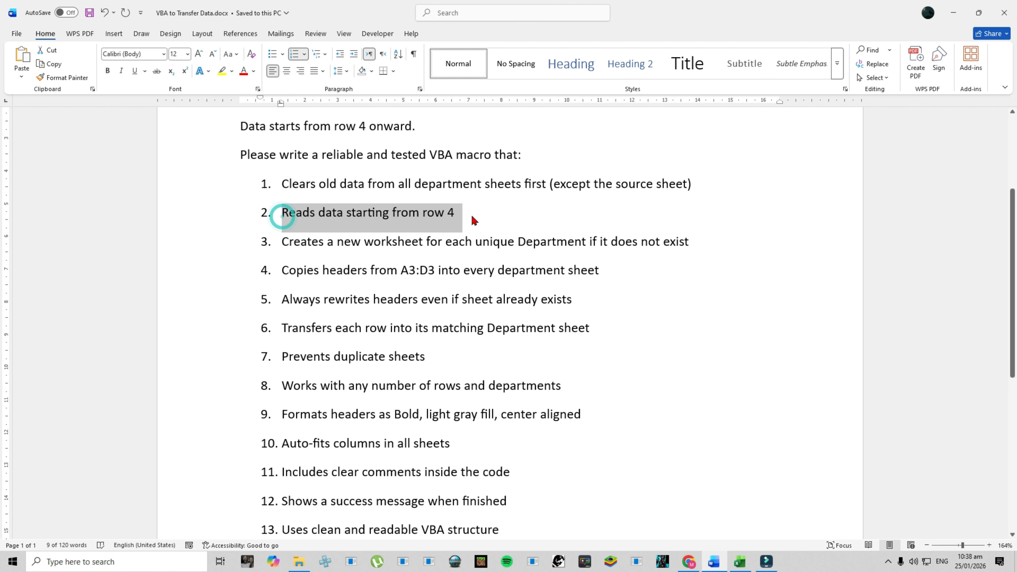
pyautogui.moveTo(284, 243); pyautogui.dragTo(445, 243)
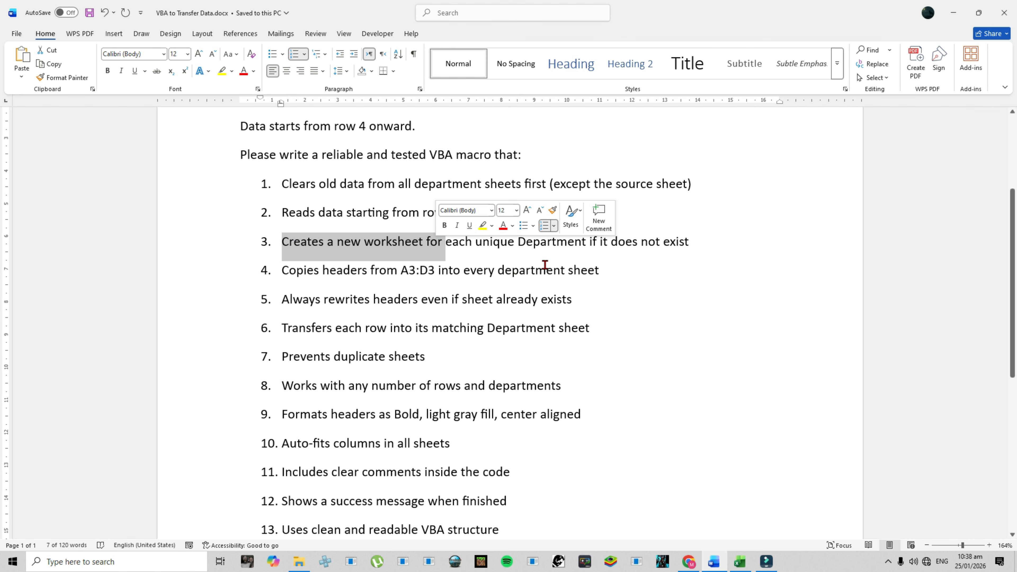
pyautogui.click(547, 247)
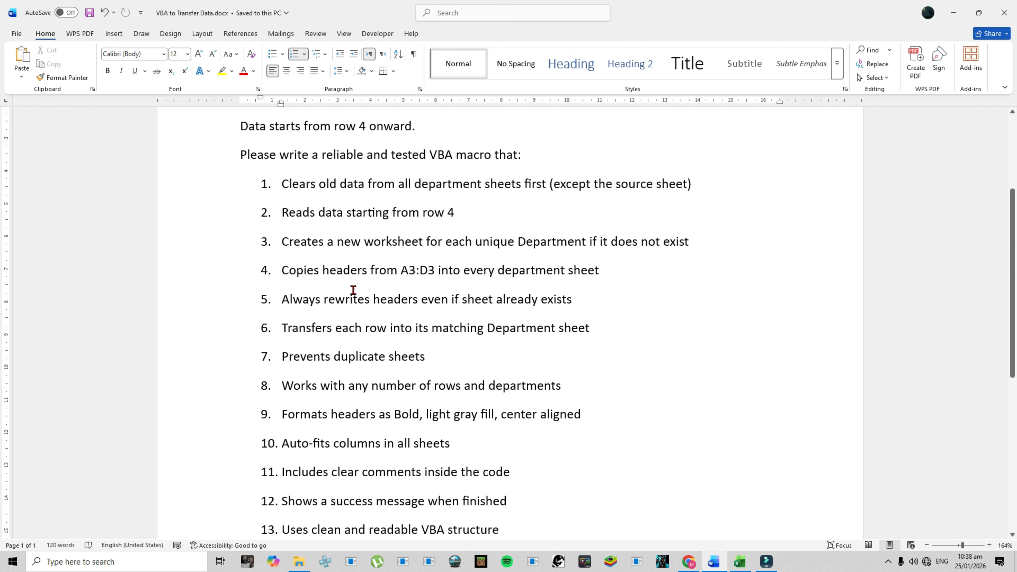
pyautogui.scroll(-3, 353, 290)
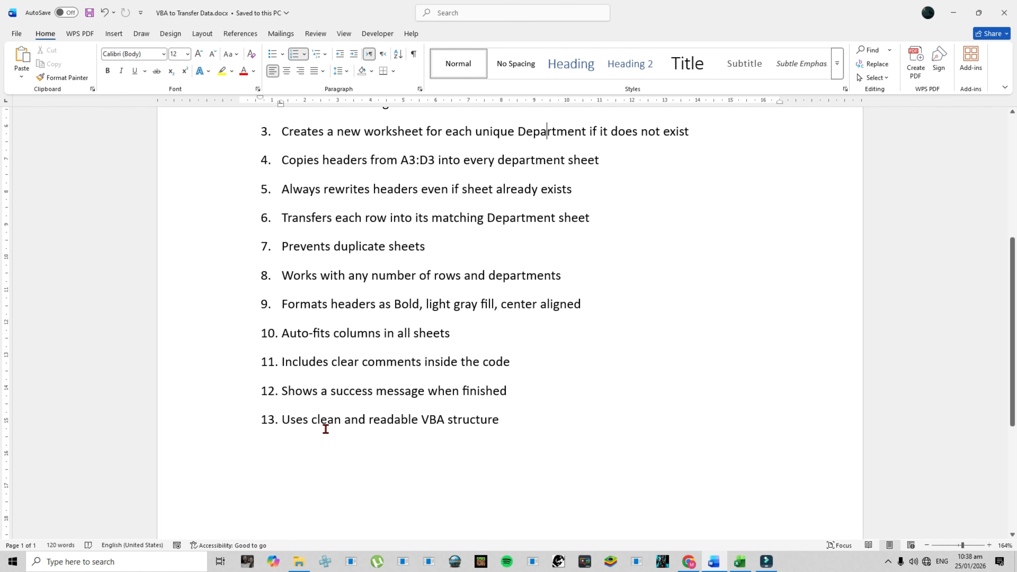
# - Copy the entire macro prompt from the Word document and submit it to ChatGPT in the browser
pyautogui.moveTo(500, 425); pyautogui.dragTo(243, 211)
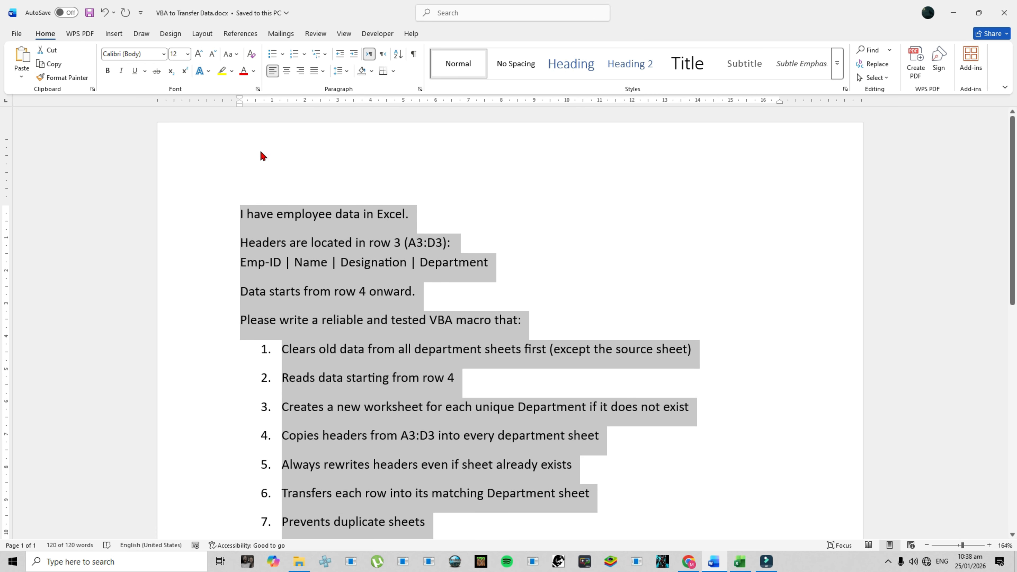
pyautogui.click(691, 563)
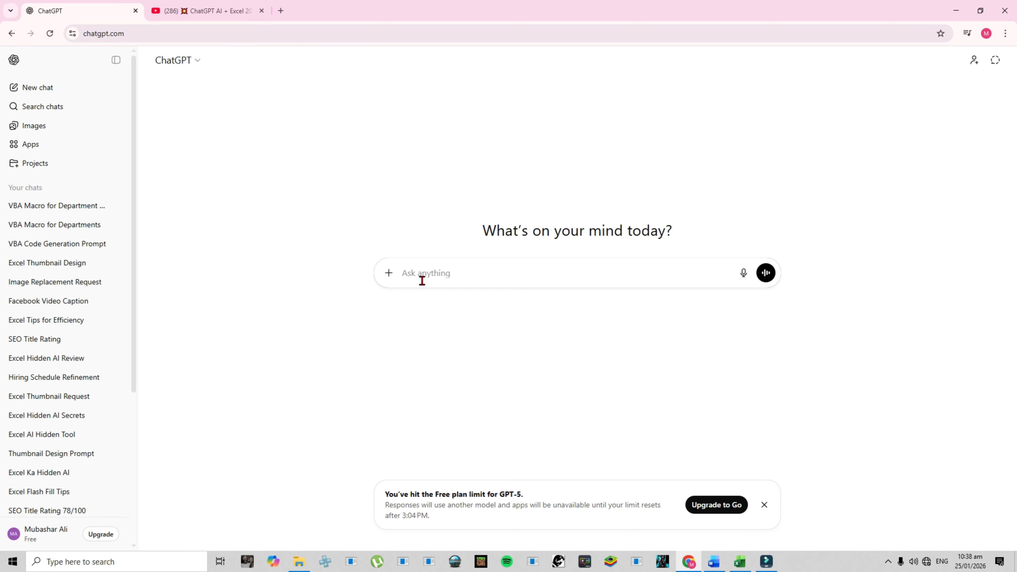
pyautogui.hotkey('ctrl', 'v')
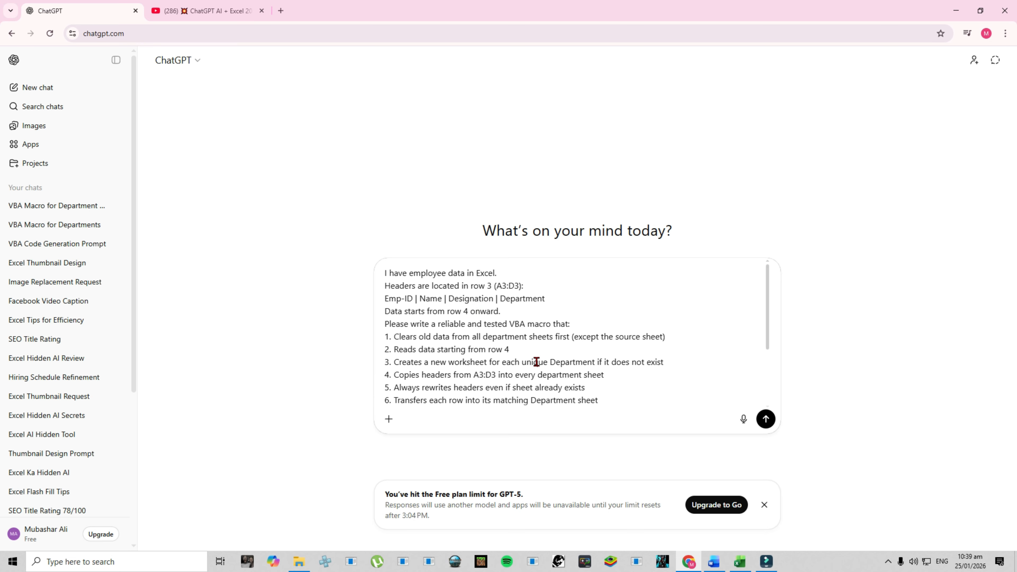
pyautogui.click(765, 418)
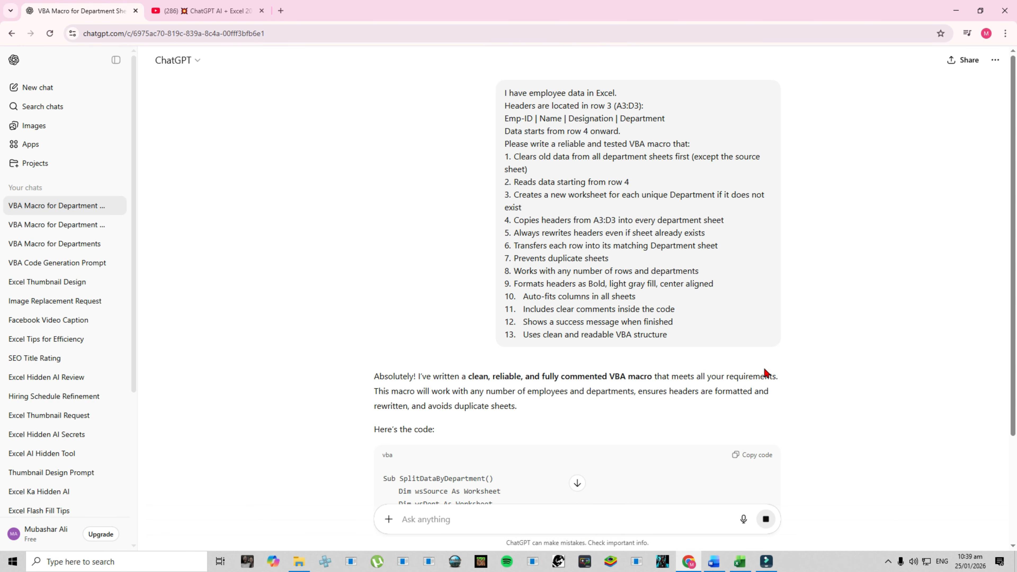
# - Review ChatGPT's generated SplitDataByDepartment code and copy the whole macro
pyautogui.scroll(-3, 765, 373)
pyautogui.scroll(-4, 766, 374)
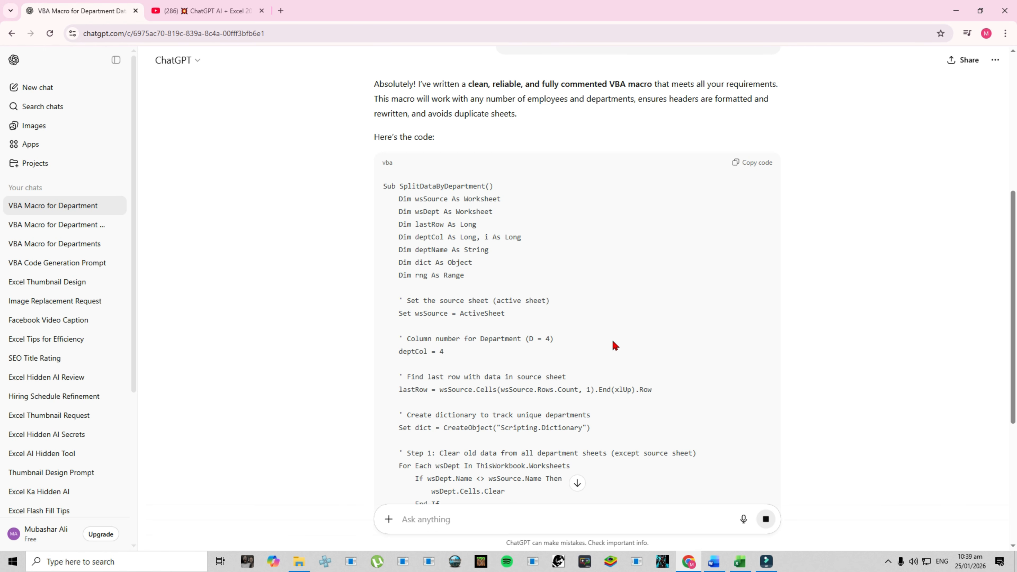
pyautogui.scroll(-10, 613, 342)
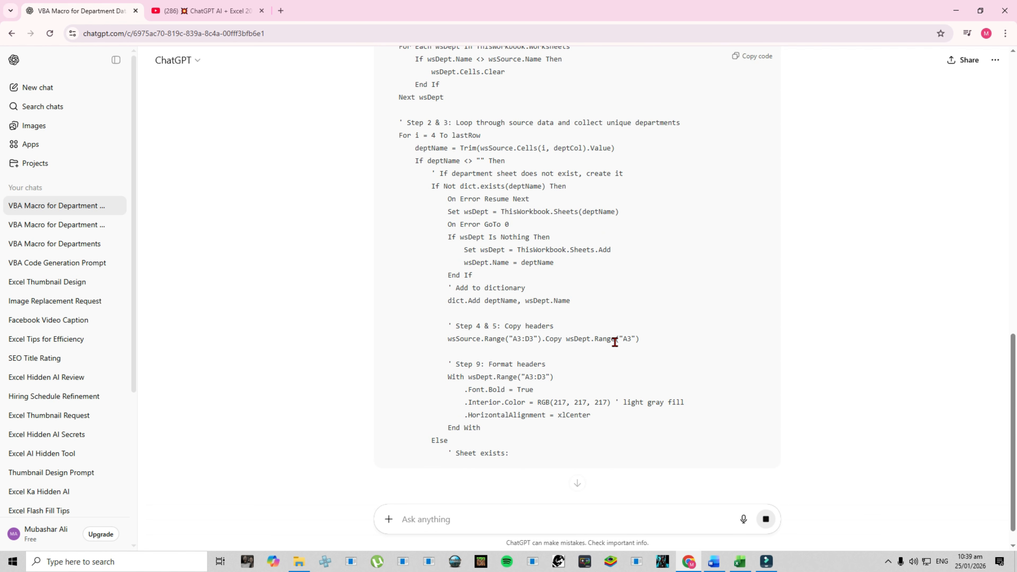
pyautogui.scroll(-6, 616, 346)
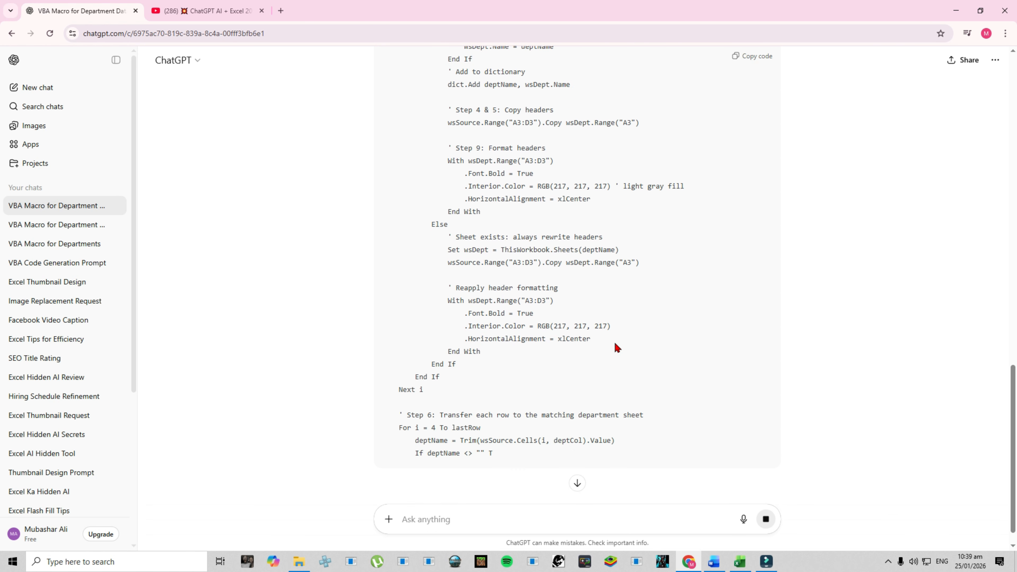
pyautogui.scroll(-4, 617, 348)
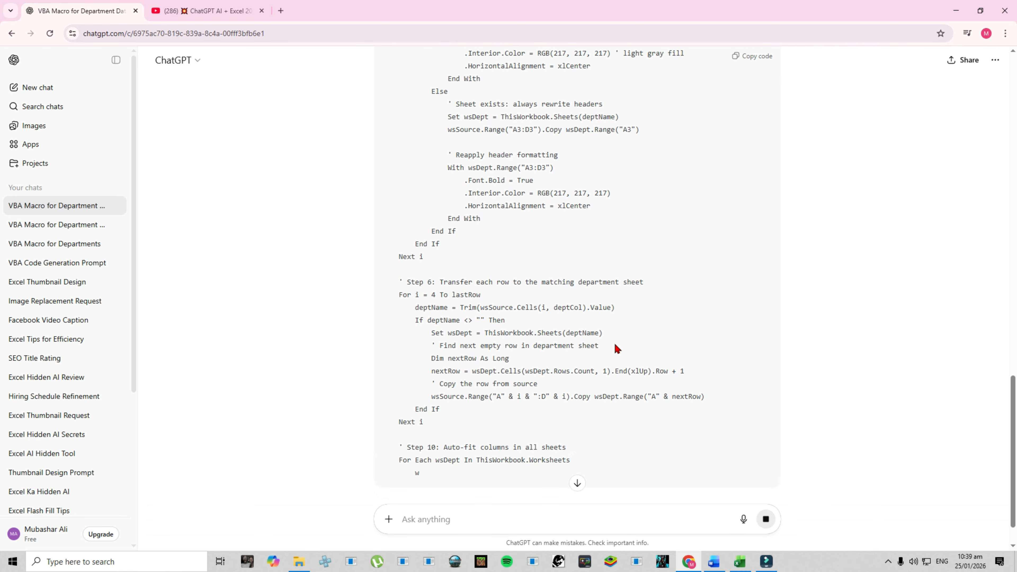
pyautogui.scroll(-4, 615, 347)
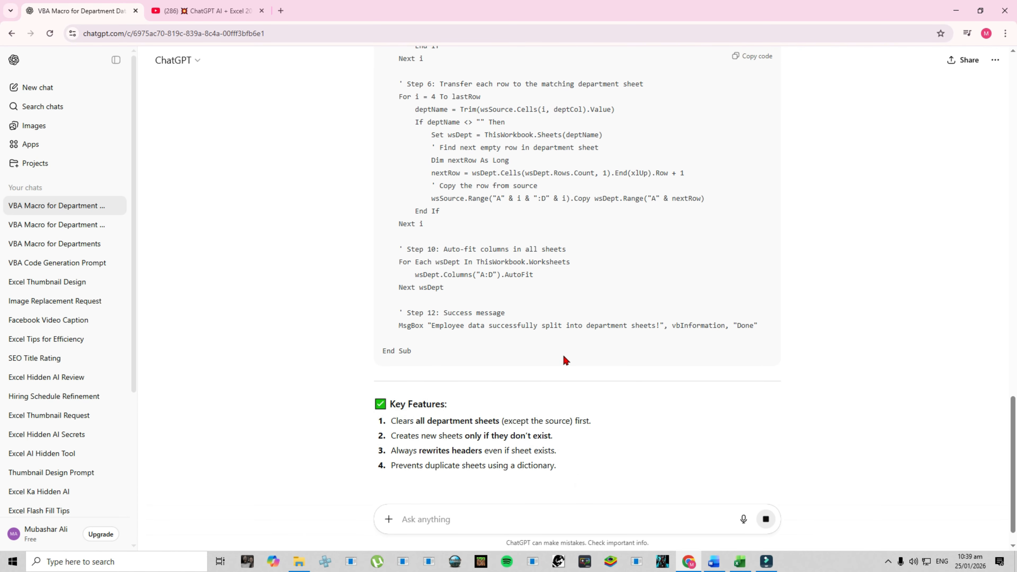
pyautogui.click(762, 63)
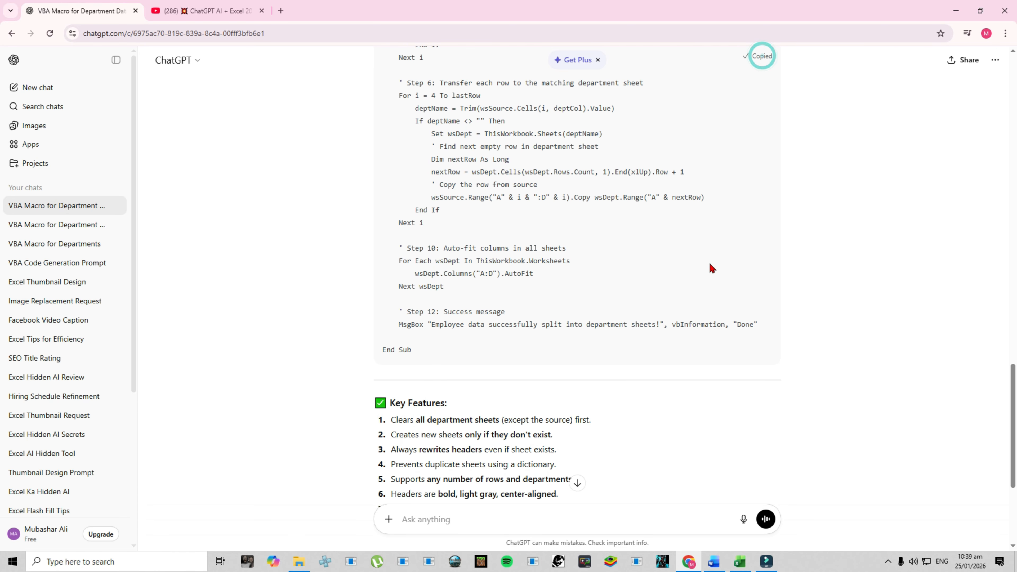
pyautogui.scroll(20, 708, 268)
# - Switch to Excel's Visual Basic editor, paste the macro into a new module of VBA to Transfer Data.xlsx, and close the editor
pyautogui.click(747, 563)
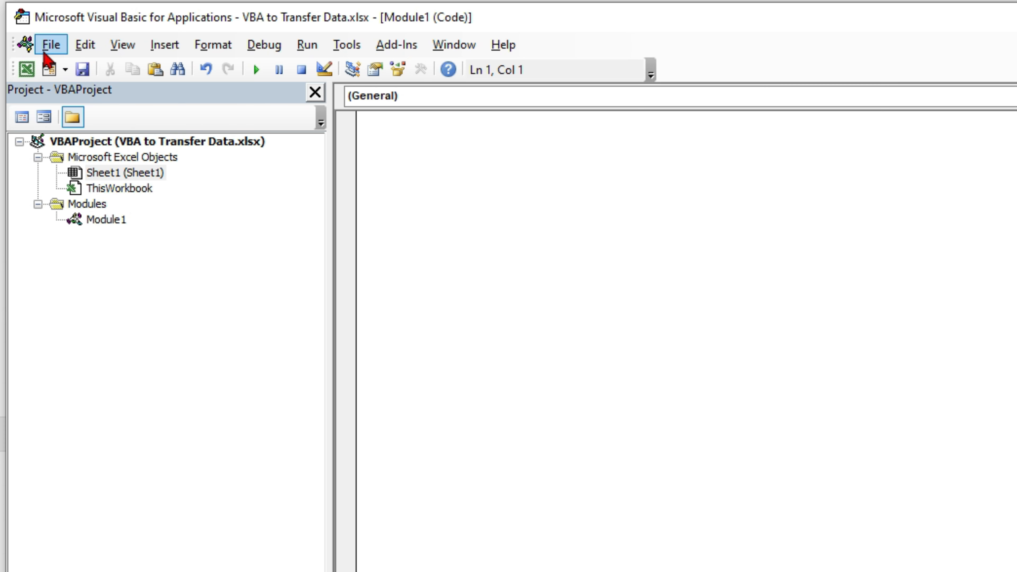
pyautogui.click(161, 49)
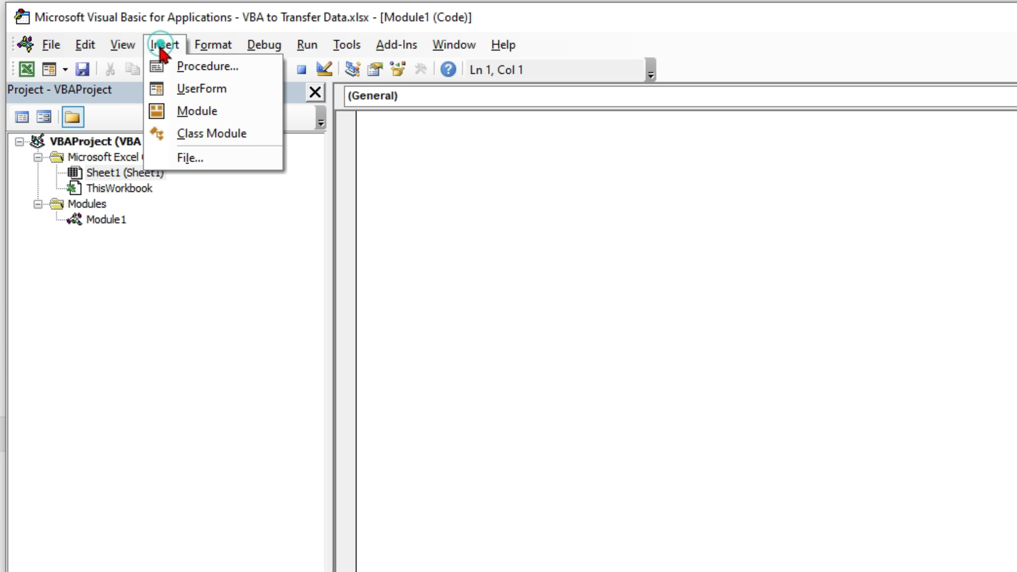
pyautogui.click(183, 114)
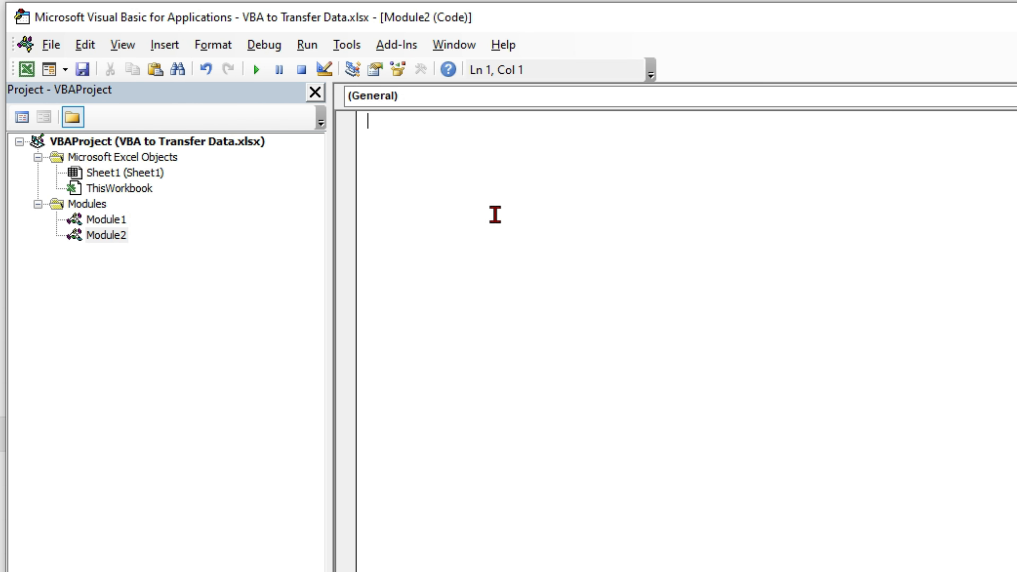
pyautogui.hotkey('ctrl', 'v')
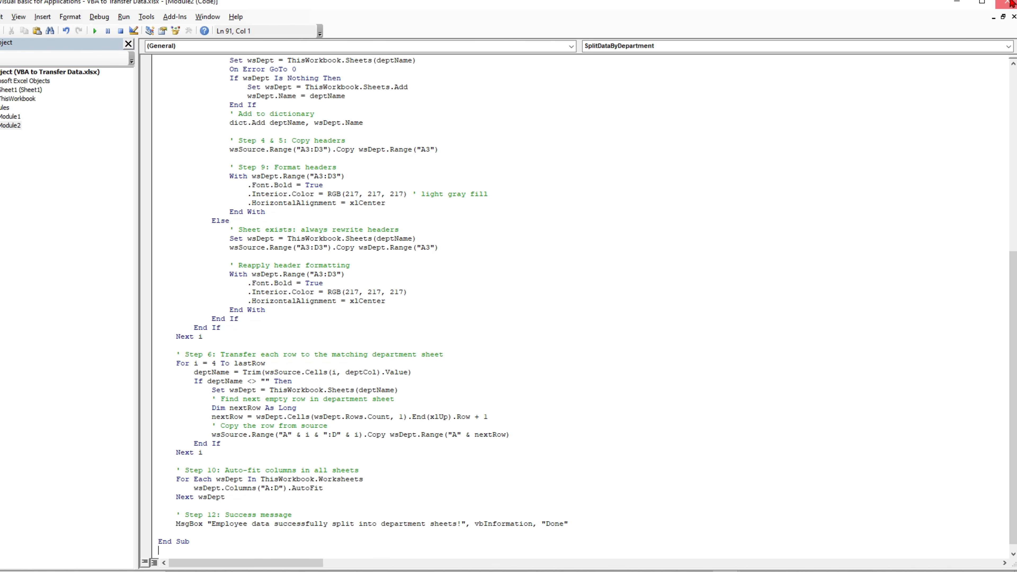
pyautogui.click(1011, 3)
# - Draw a rounded rectangle beside the employee table on Sheet1, across columns F and G at rows 3 and 4
pyautogui.click(517, 198)
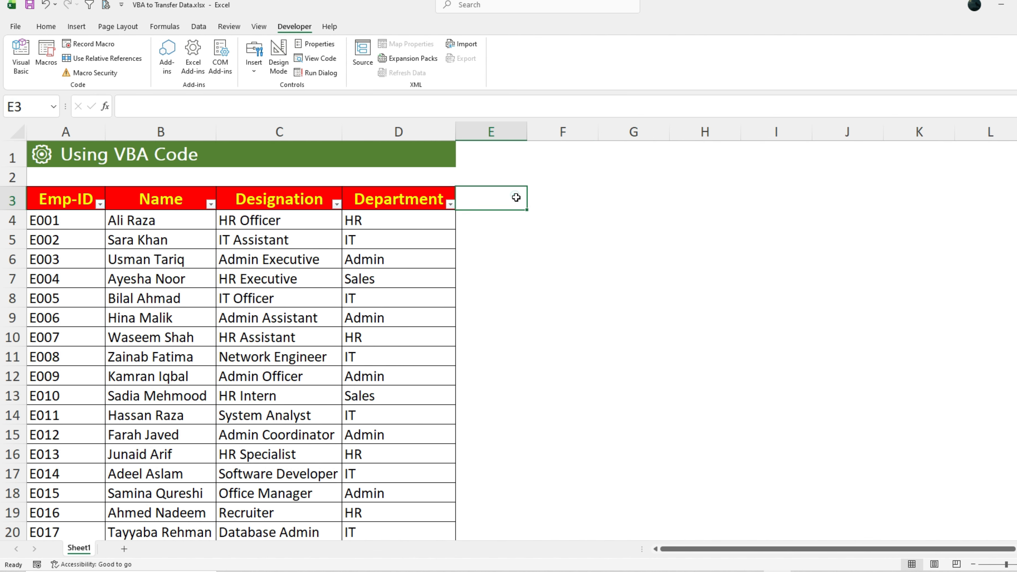
pyautogui.click(530, 219)
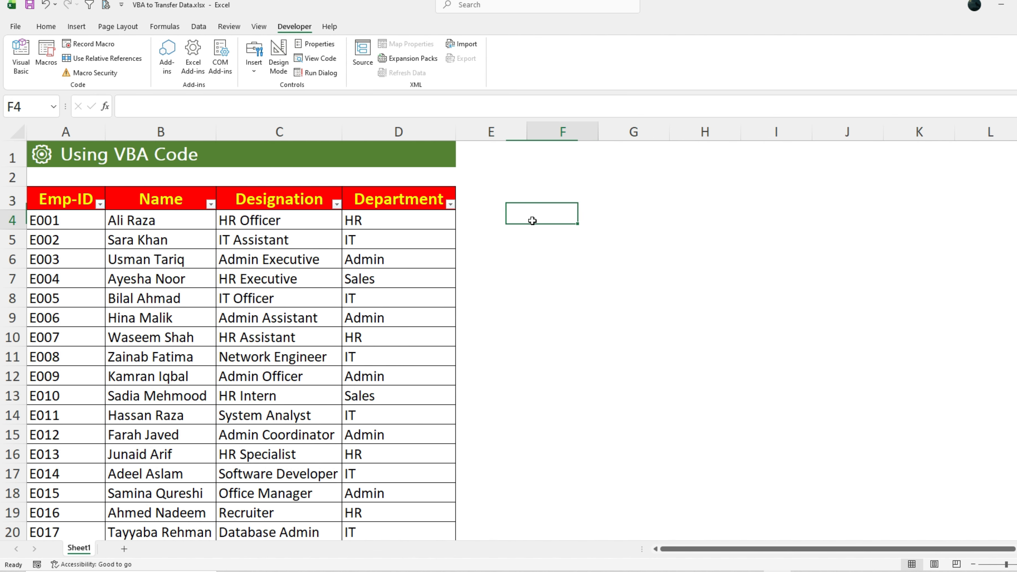
pyautogui.click(76, 26)
pyautogui.click(163, 76)
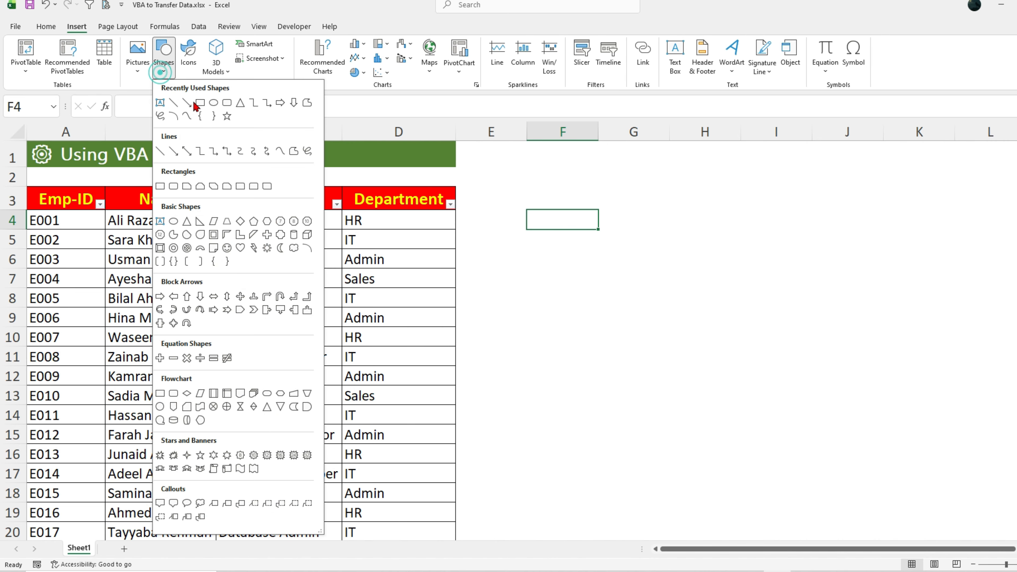
pyautogui.click(234, 105)
pyautogui.moveTo(527, 184)
pyautogui.mouseDown()
pyautogui.moveTo(647, 220)
pyautogui.moveTo(623, 222)
pyautogui.mouseUp()
pyautogui.click(564, 279)
# - Add the text "Data Transfer" to the rounded rectangle
pyautogui.click(567, 195)
pyautogui.rightClick(567, 195)
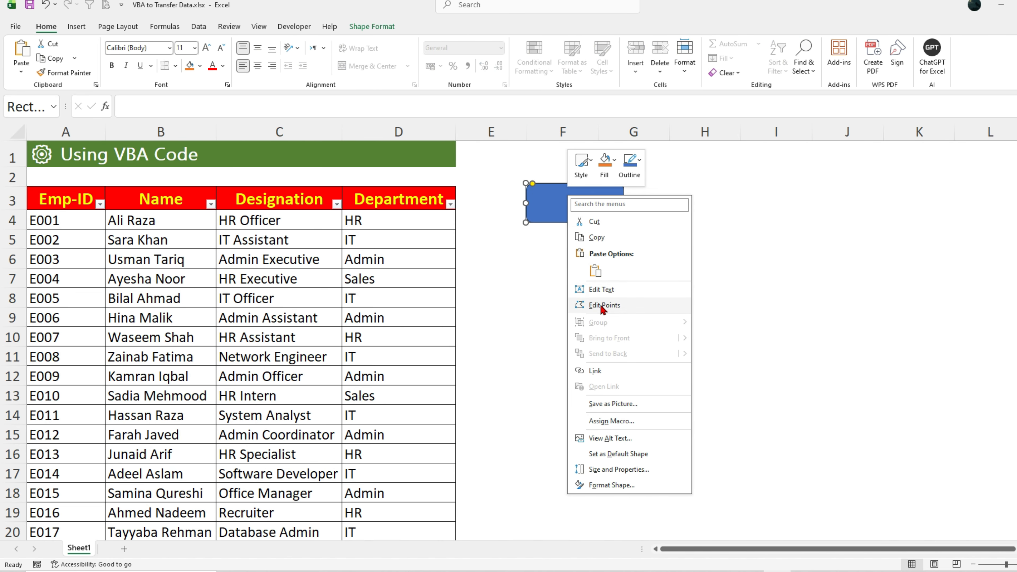
pyautogui.click(602, 296)
pyautogui.write('Data Transfer')
# - Center the Data Transfer label horizontally and vertically in its shape, enlarge its font, and make it bold
pyautogui.click(257, 66)
pyautogui.click(257, 47)
pyautogui.click(206, 47)
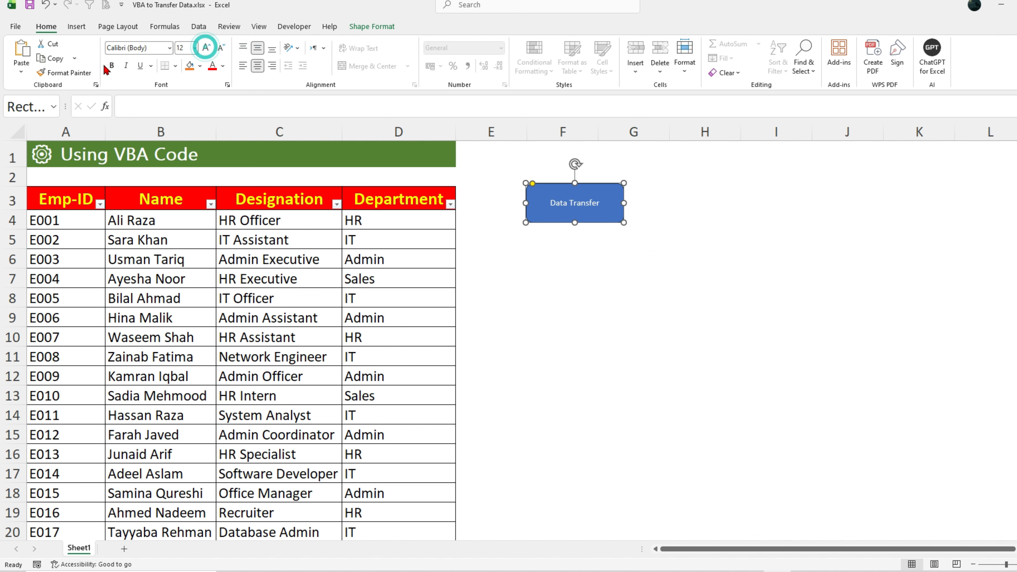
pyautogui.click(112, 65)
pyautogui.click(205, 48)
pyautogui.click(602, 300)
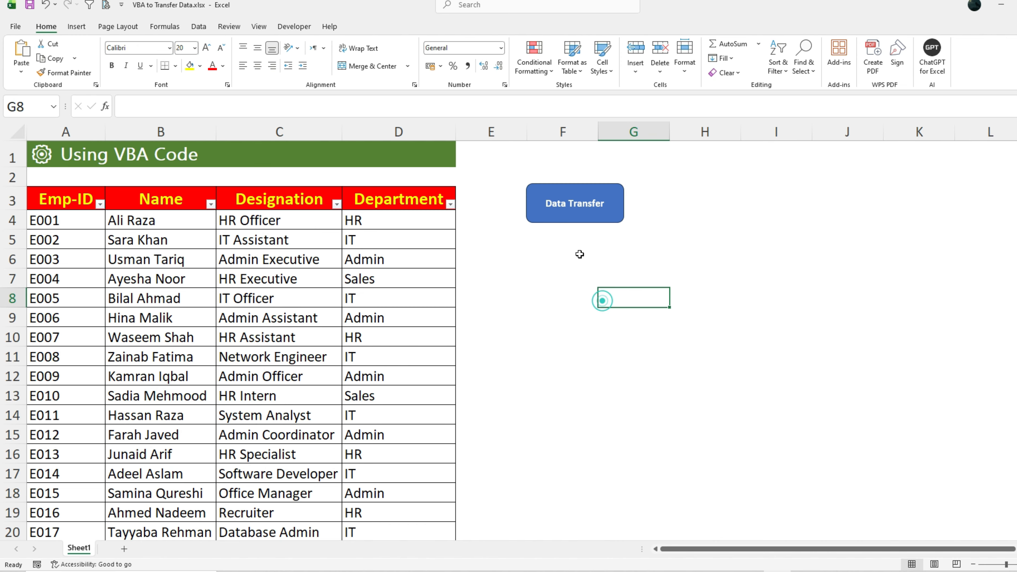
# - Assign the SplitDataByDepartment macro to the Data Transfer shape, run it, and dismiss the completion message
pyautogui.rightClick(569, 219)
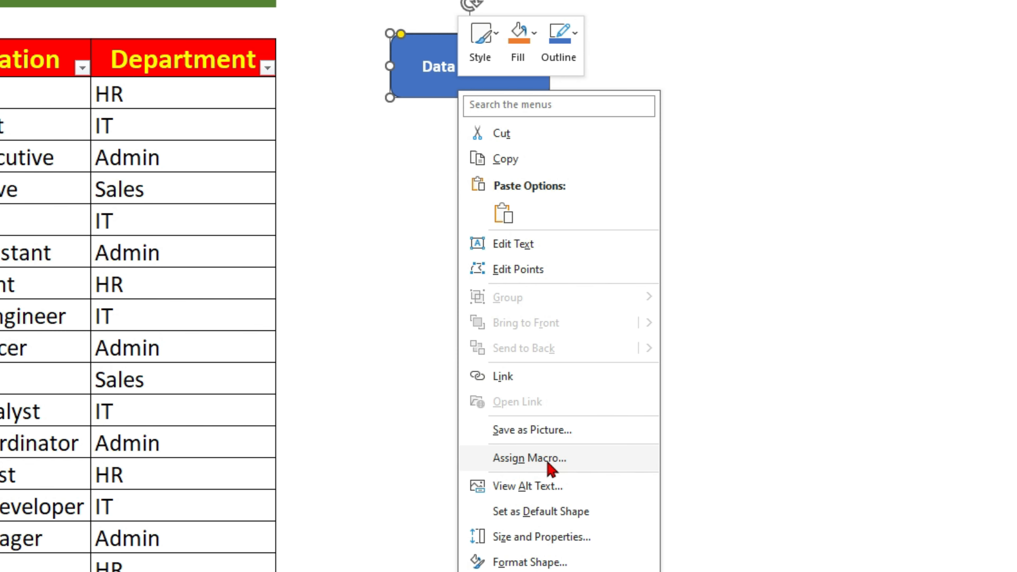
pyautogui.click(548, 462)
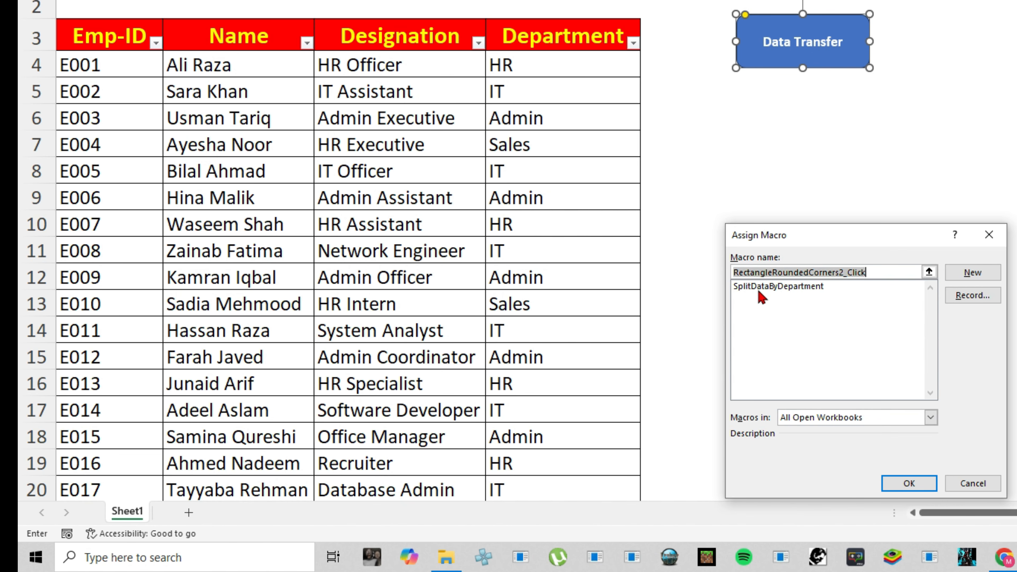
pyautogui.click(761, 287)
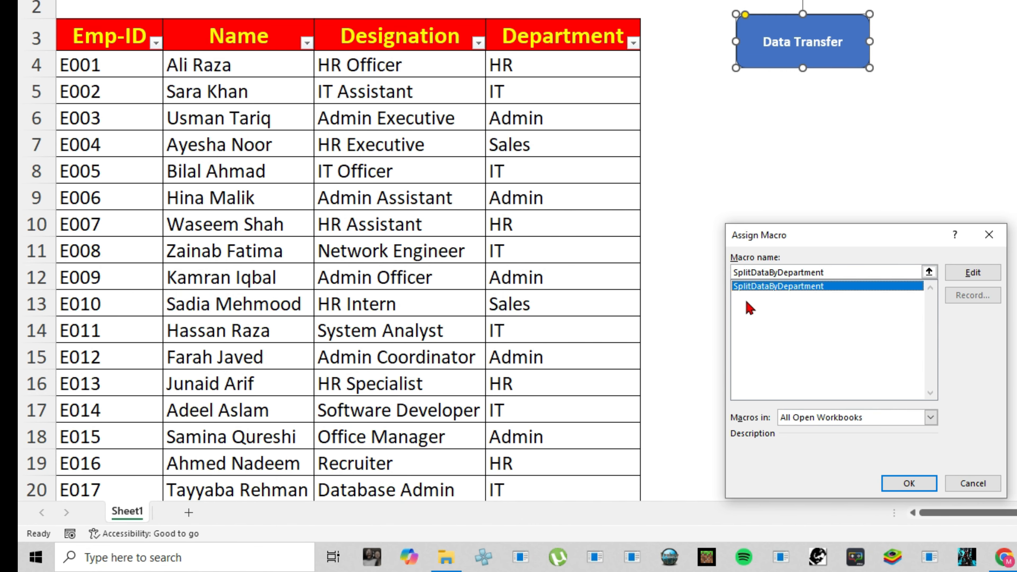
pyautogui.click(909, 483)
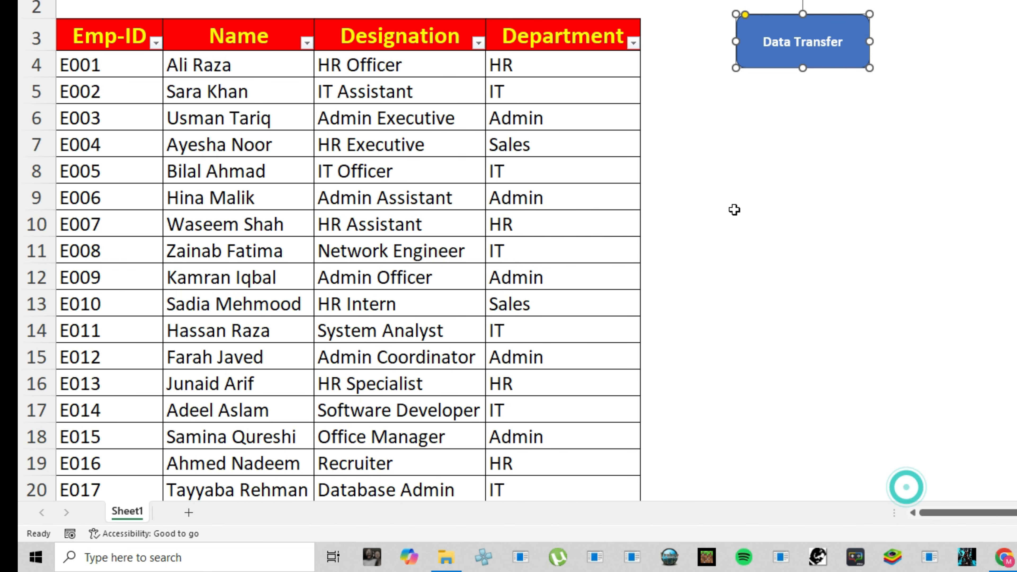
pyautogui.click(736, 165)
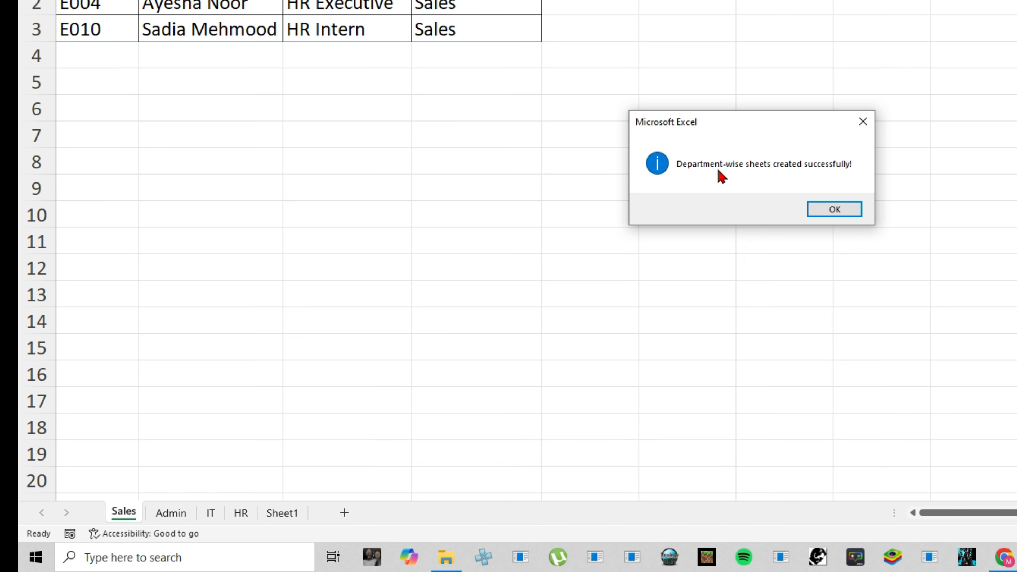
pyautogui.click(836, 213)
# - Look through the HR, IT, Admin and Sales sheets and compare them with the employee table on Sheet1
pyautogui.click(160, 515)
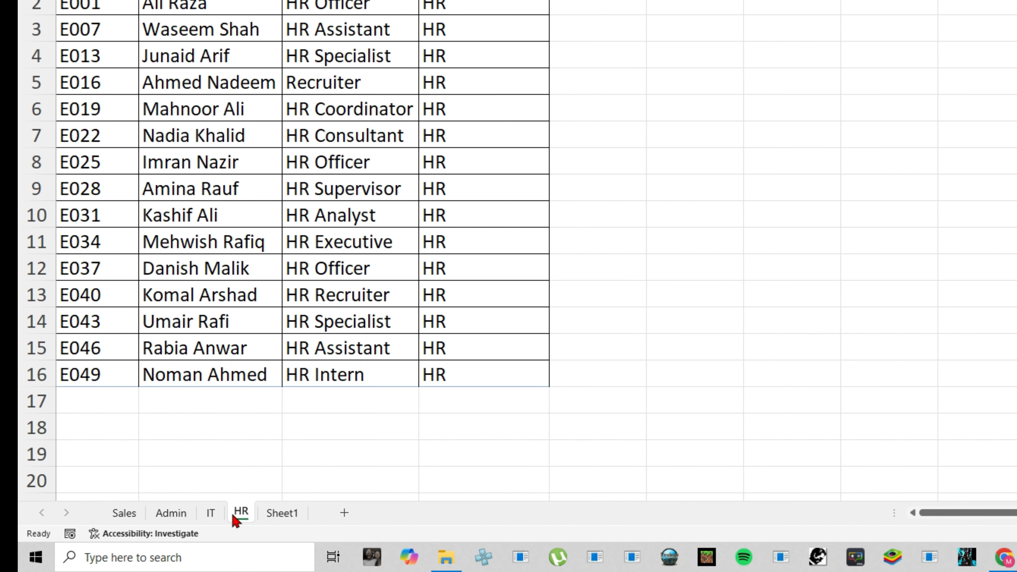
pyautogui.click(210, 514)
pyautogui.click(171, 513)
pyautogui.click(127, 515)
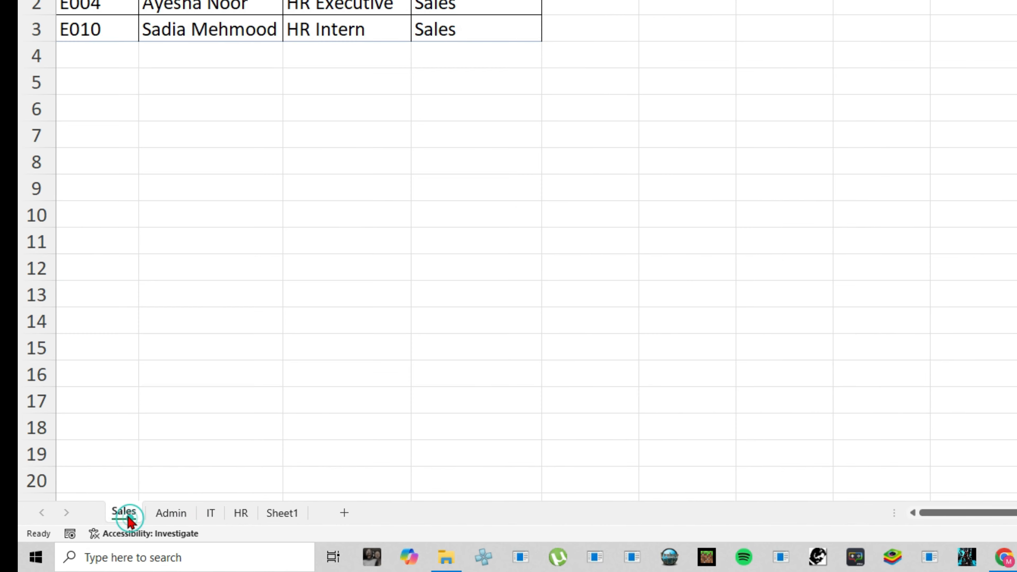
pyautogui.click(282, 515)
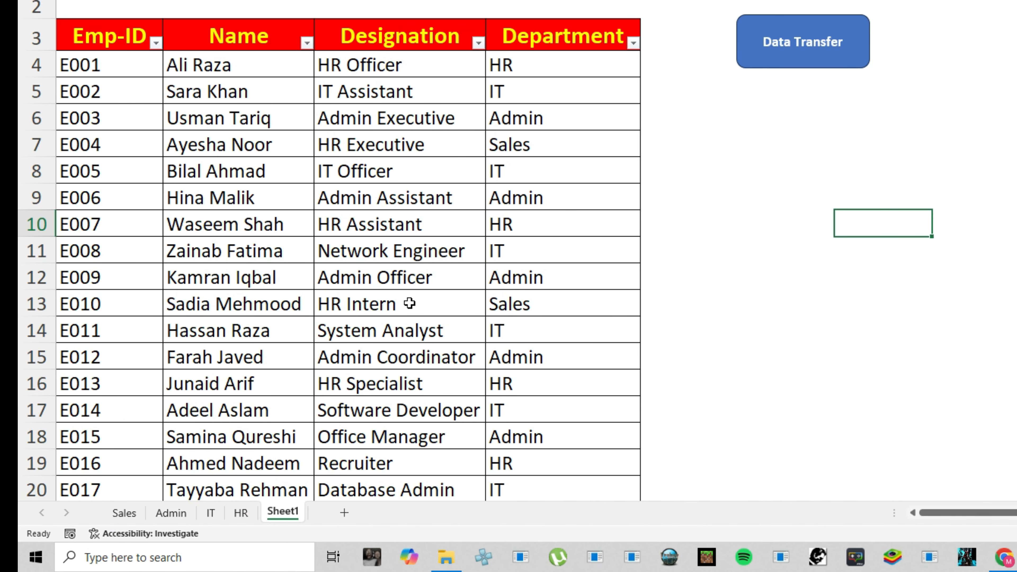
pyautogui.scroll(-4, 404, 234)
pyautogui.scroll(4, 433, 288)
pyautogui.click(210, 513)
pyautogui.click(171, 512)
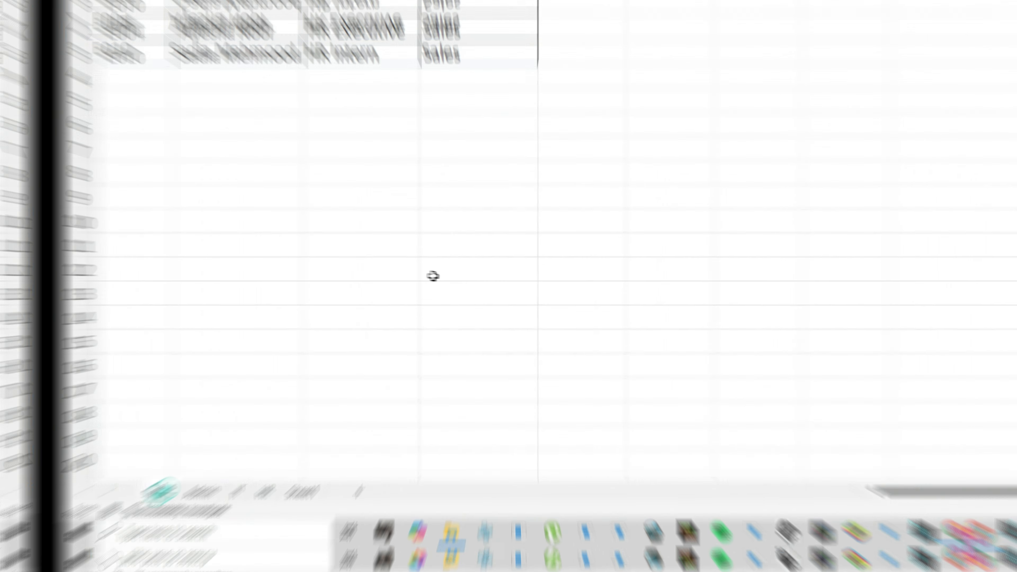